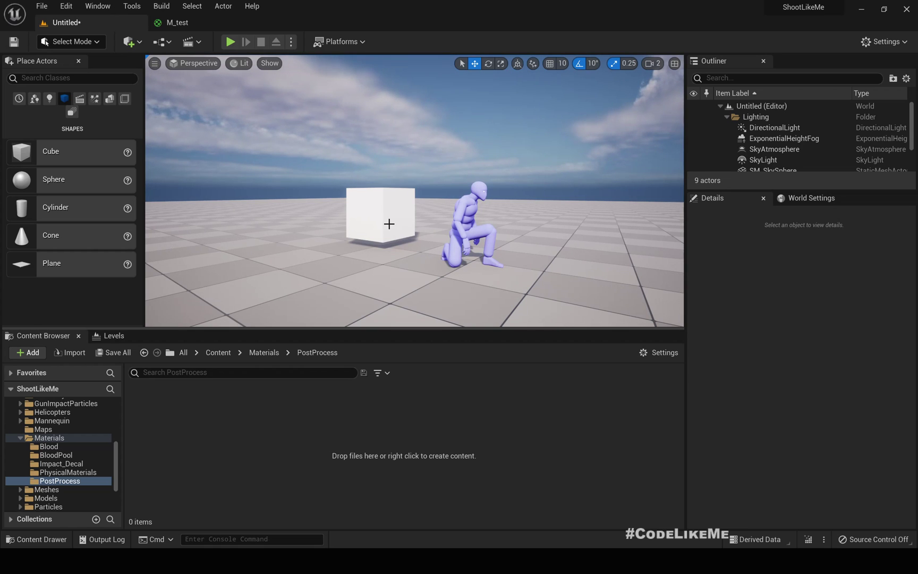
Search Place Actors for 'po' and drag a PostProcessVolume into the level viewport
left_click(64, 79)
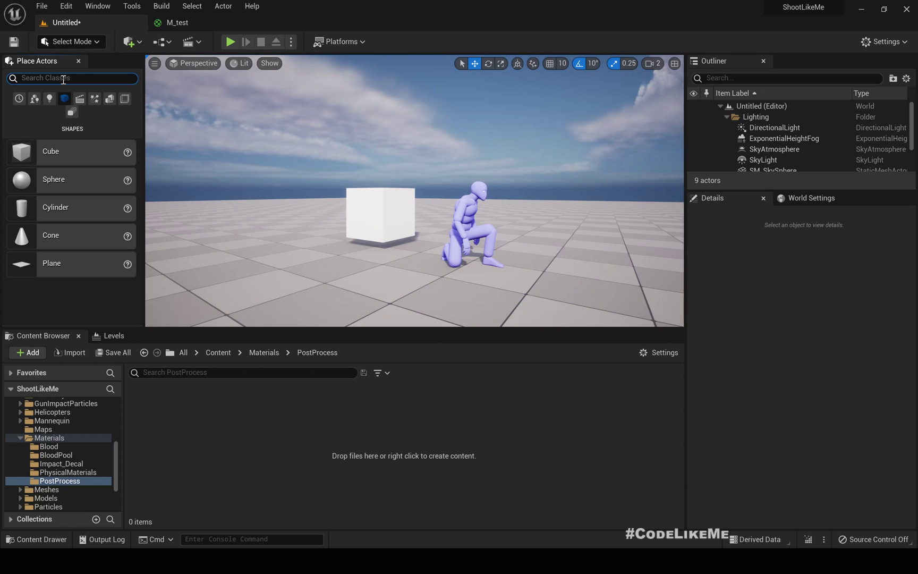
type("post")
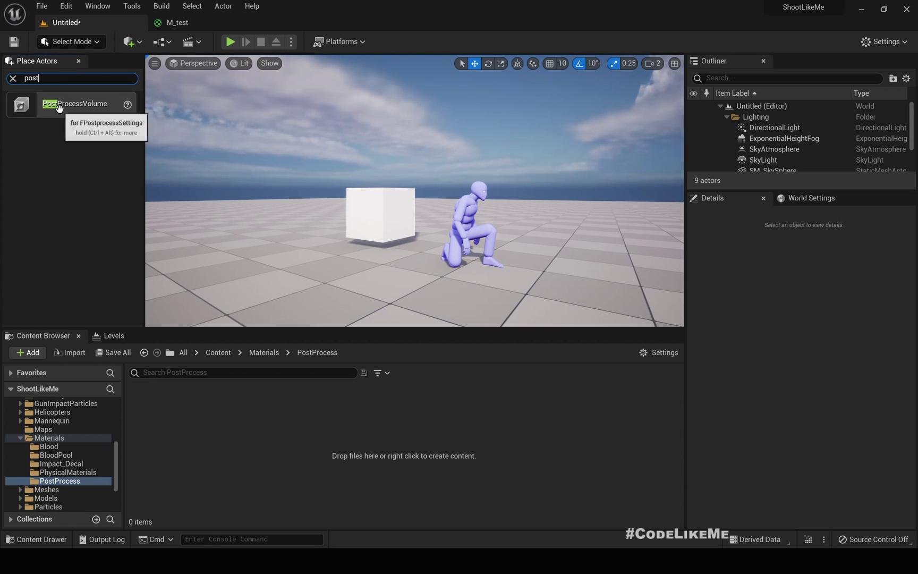
left_click_drag(64, 109, 261, 234)
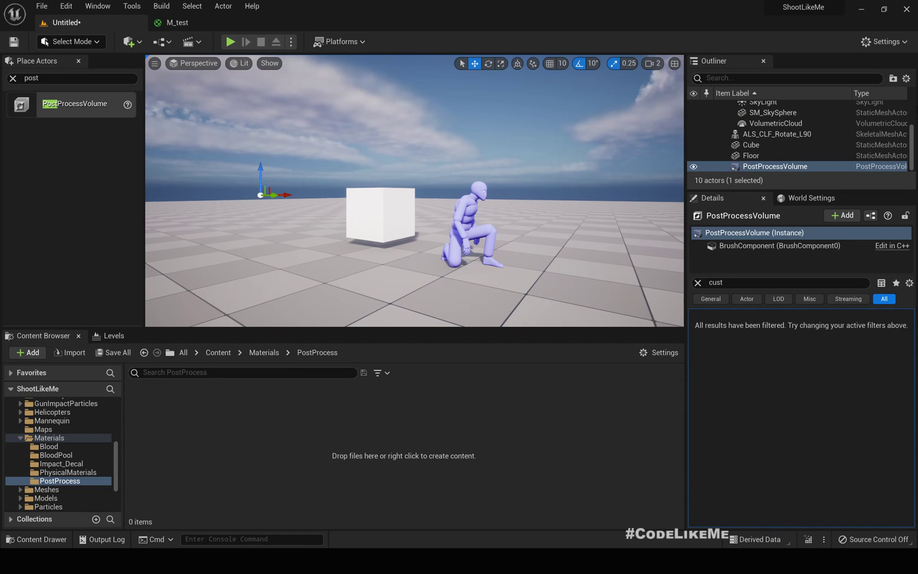
Enable Infinite Extent (Unbound) under the volume's Post Process Volume Settings
left_click(698, 283)
scroll(827, 414, "down", 6)
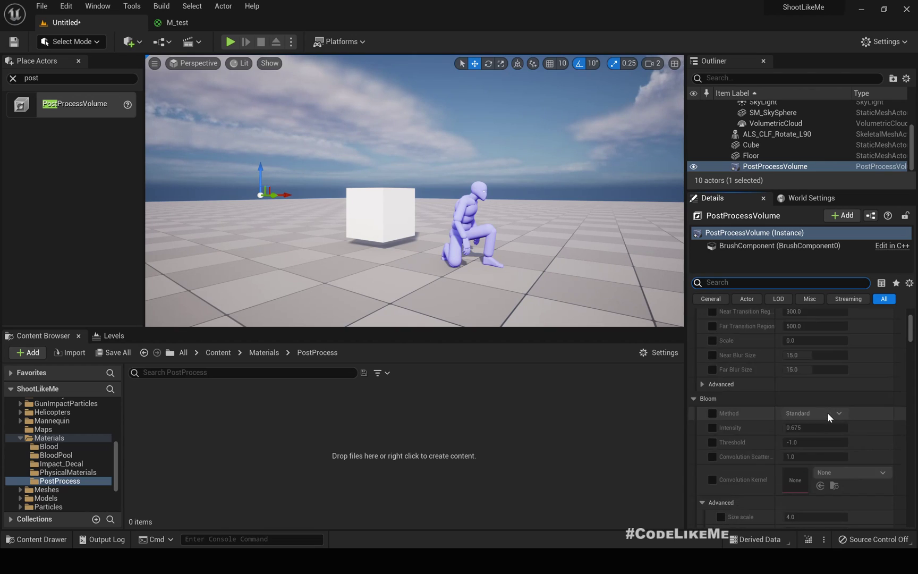
scroll(827, 413, "up", 5)
left_click(693, 387)
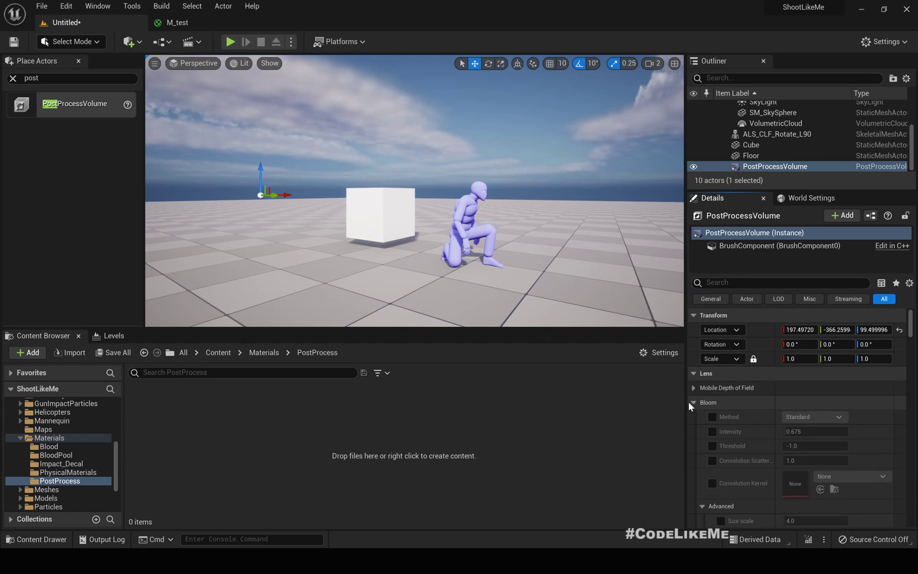
left_click(692, 402)
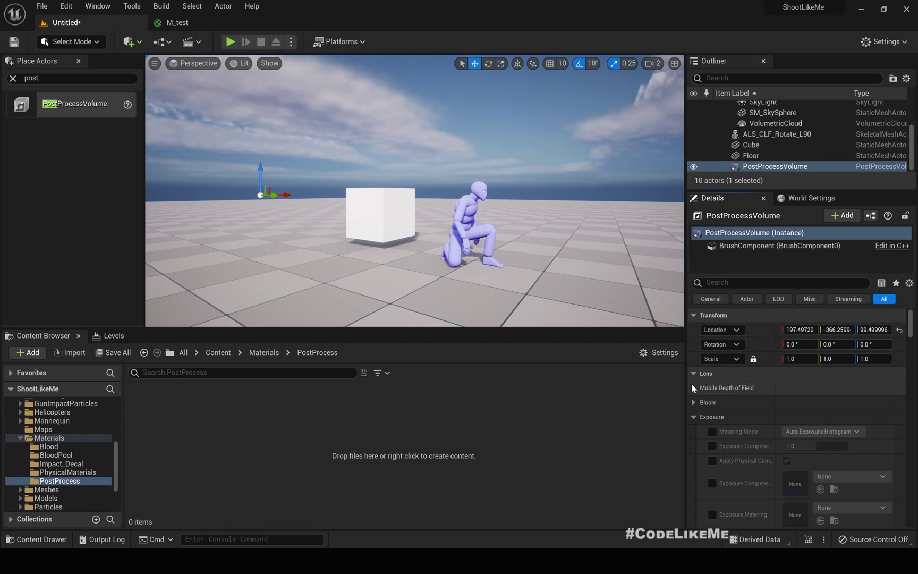
scroll(691, 383, "down", 10)
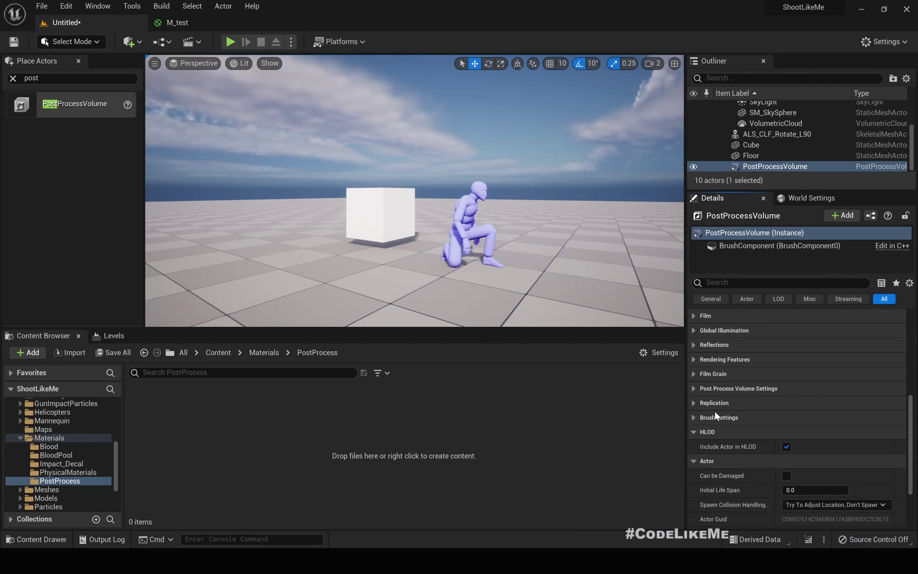
left_click(692, 390)
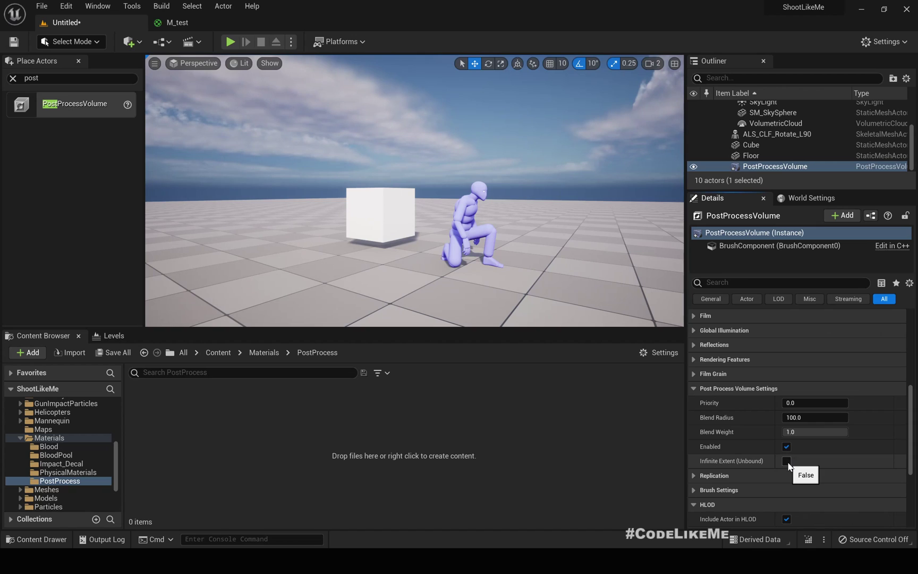
left_click(787, 461)
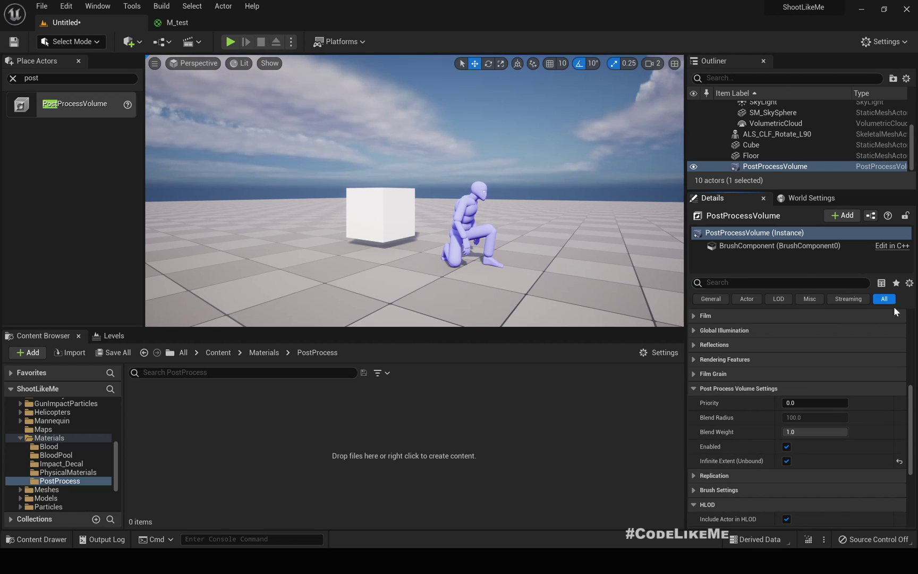
scroll(727, 410, "up", 2)
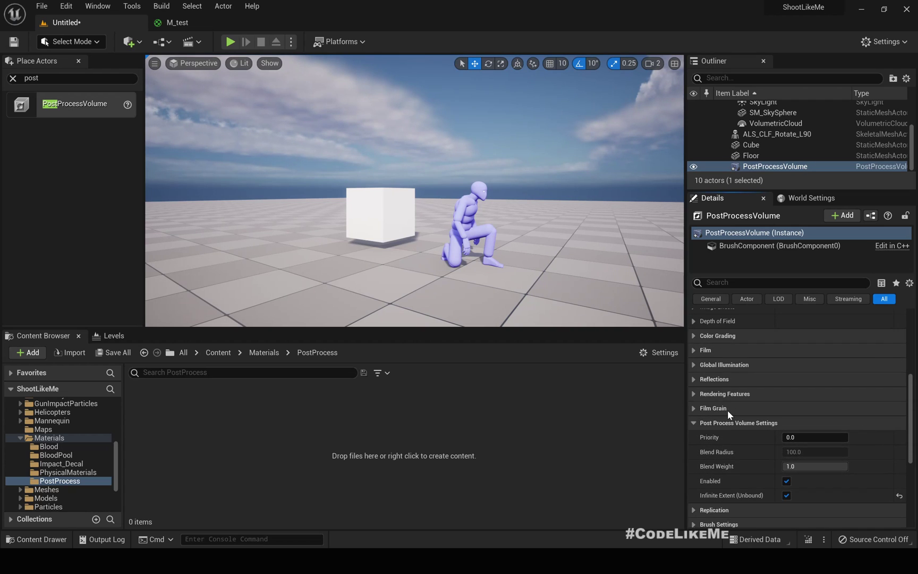
scroll(727, 411, "up", 5)
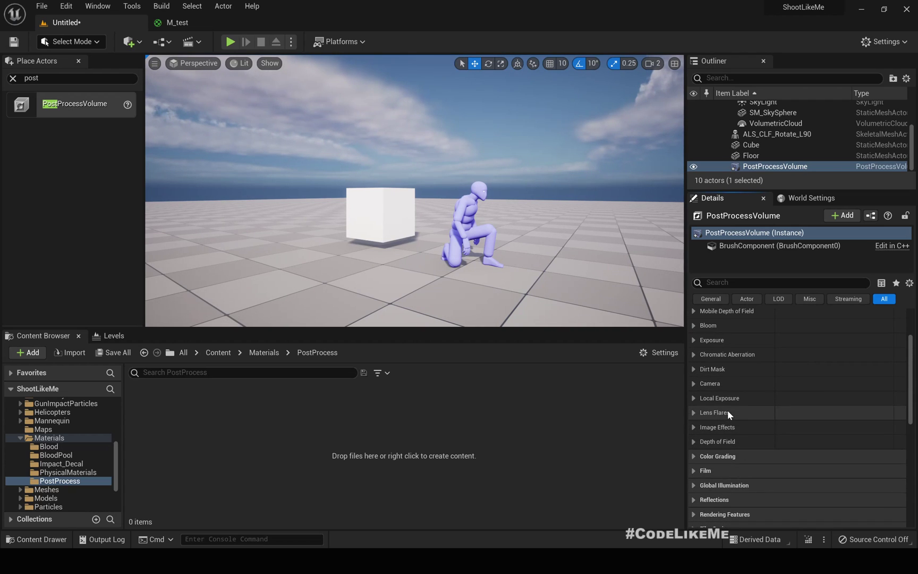
scroll(727, 410, "up", 2)
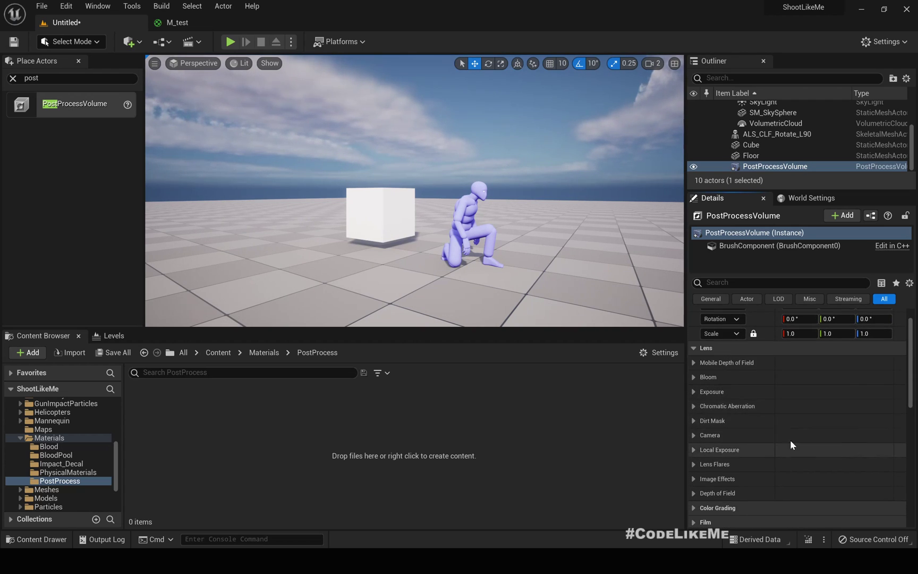
scroll(782, 435, "down", 4)
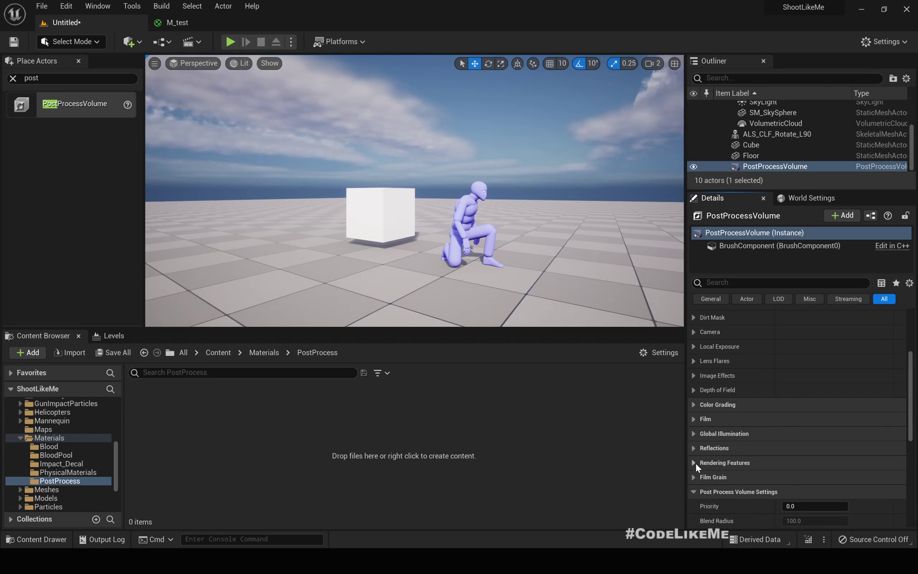
scroll(694, 462, "down", 2)
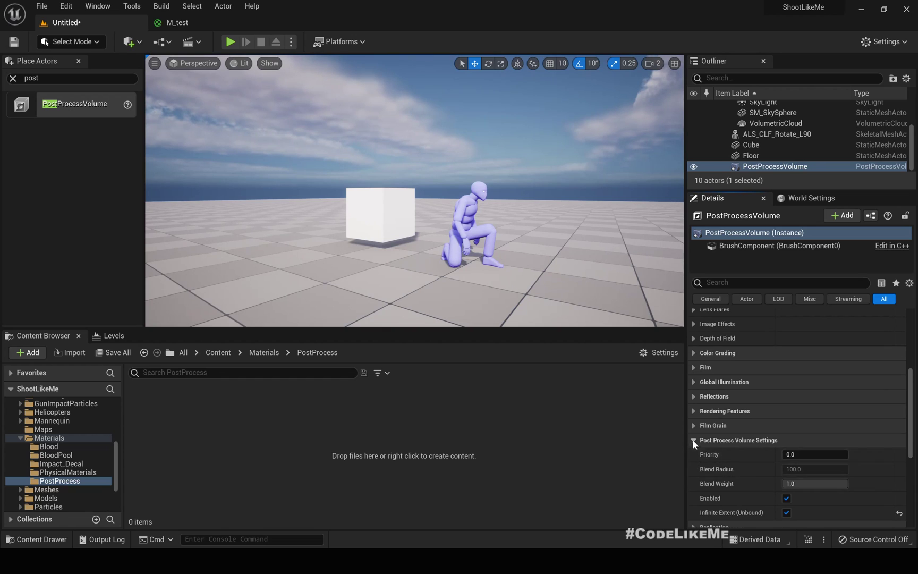
Add one element to Rendering Features > Post Process Materials on the volume
left_click(693, 439)
left_click(692, 411)
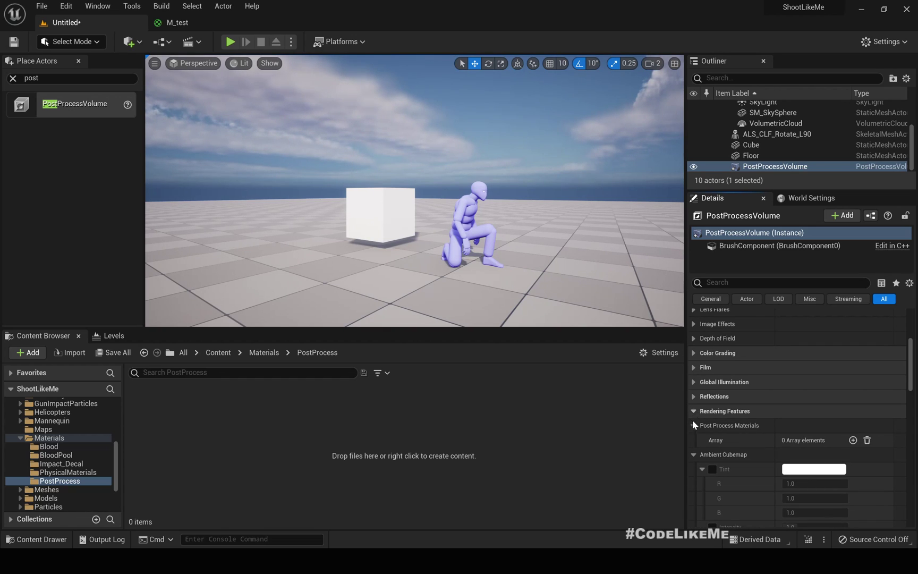
right_click(726, 414)
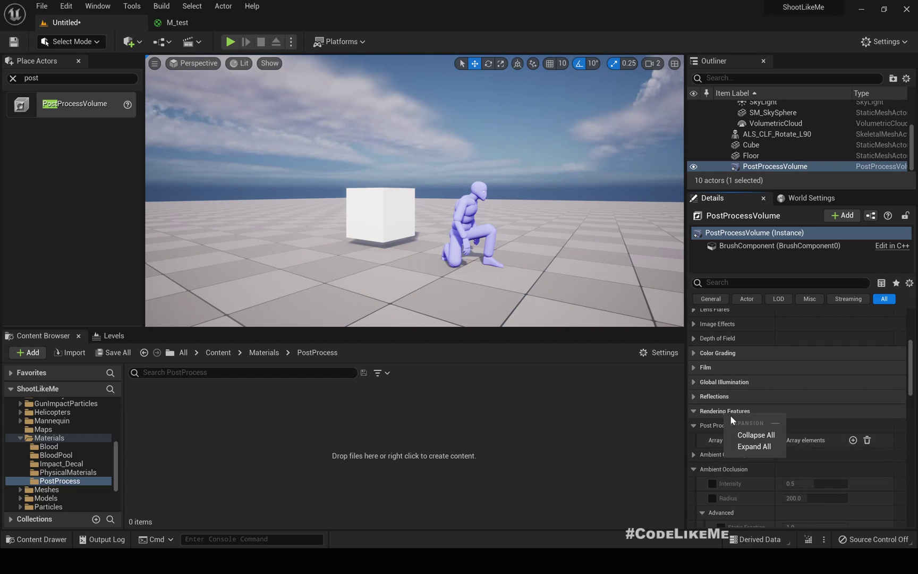
left_click(747, 434)
left_click(691, 412)
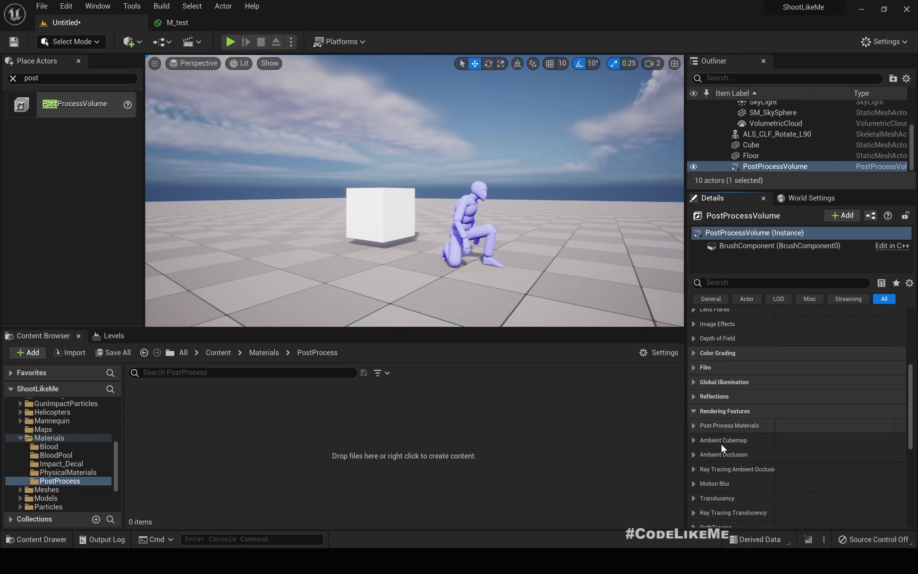
left_click(693, 425)
left_click(852, 440)
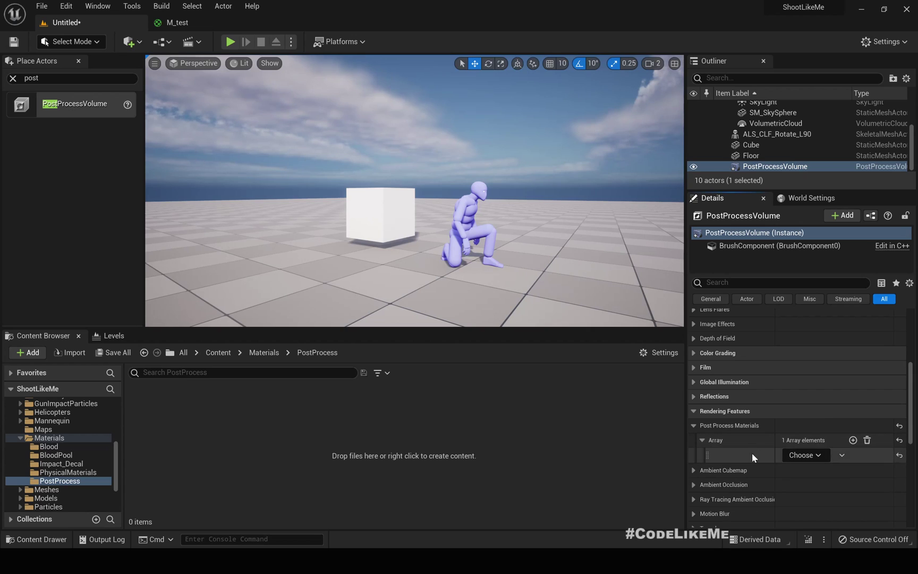
Create a new material named M_PP_Outline in the PostProcess folder
right_click(223, 415)
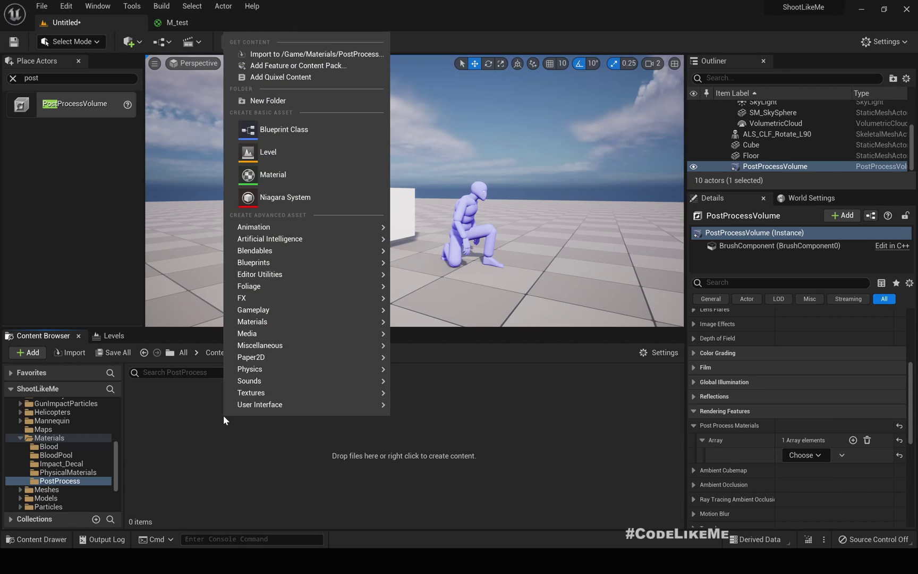
left_click(287, 175)
type("M")
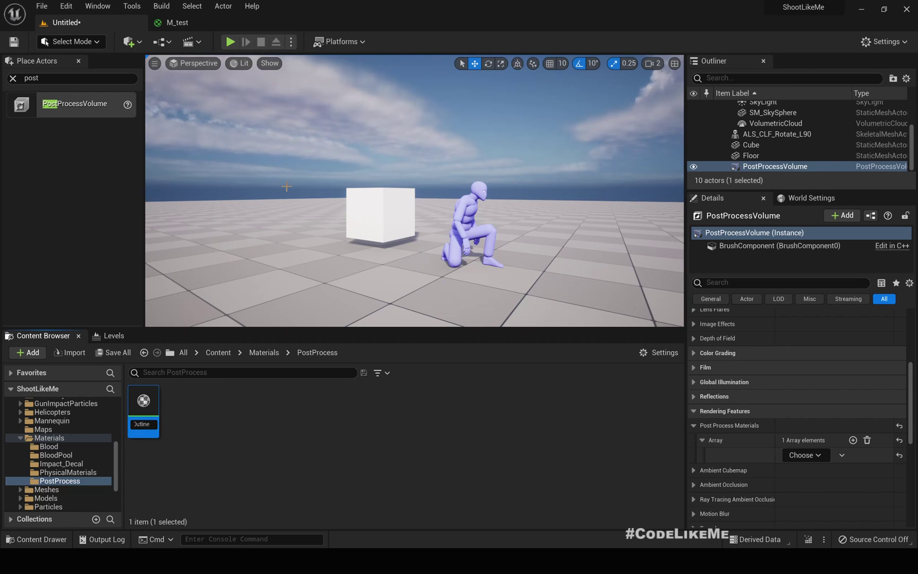
key("Return")
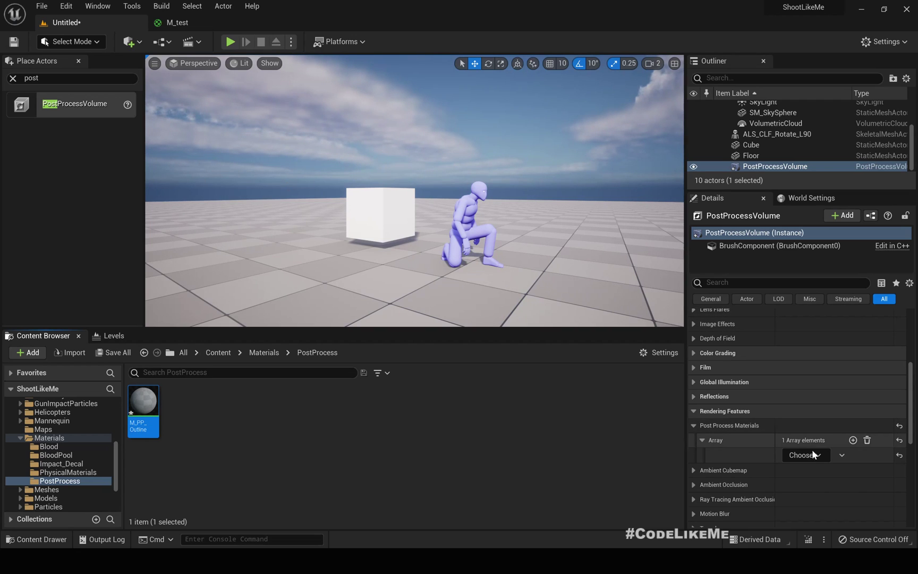
Set the empty slot to an asset reference and drop M_PP_Outline into it
left_click(810, 455)
left_click(812, 473)
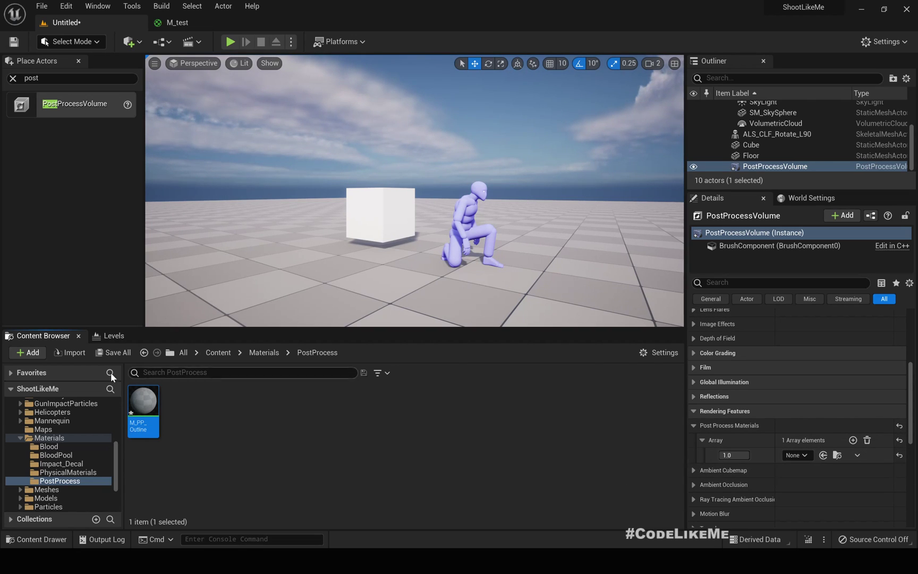
left_click_drag(144, 406, 816, 465)
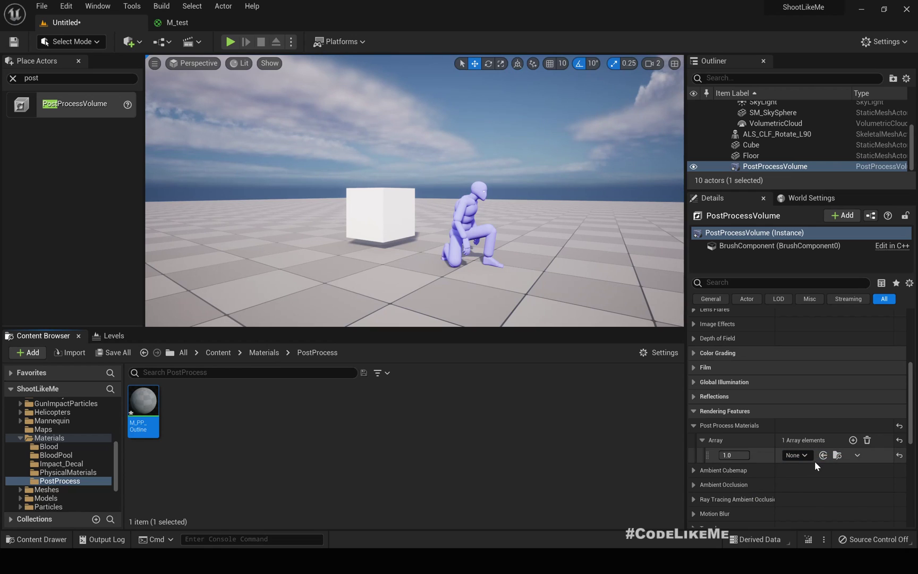
left_click_drag(144, 403, 797, 454)
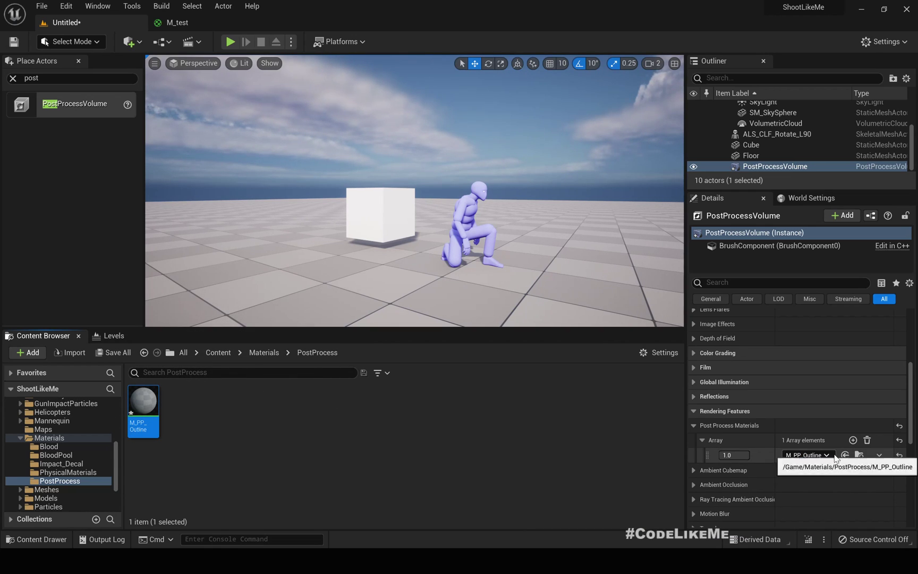
Open M_PP_Outline, set its Material Domain to Post Process, and apply
double_click(143, 407)
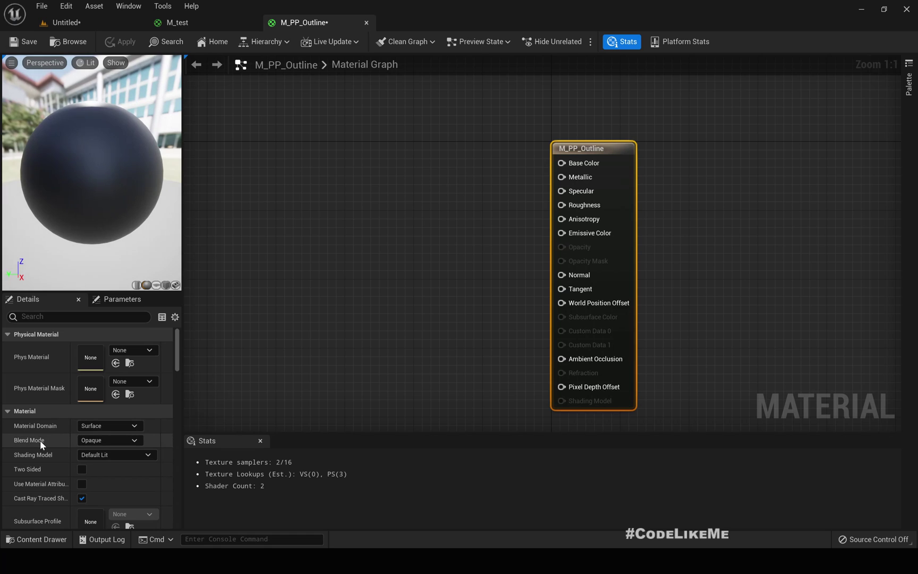
left_click(92, 425)
left_click(91, 476)
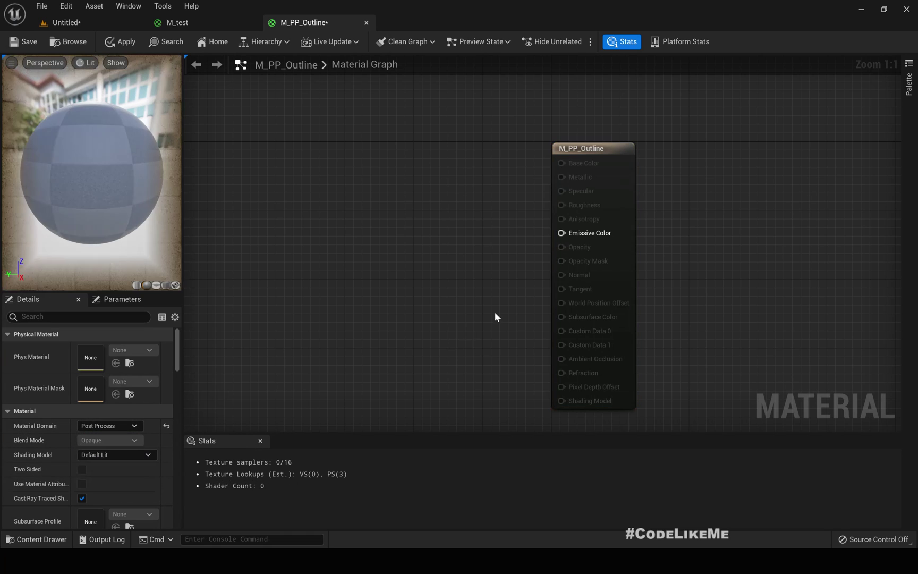
left_click(114, 42)
Switch between the level editor and the M_PP_Outline material graph
left_click(98, 20)
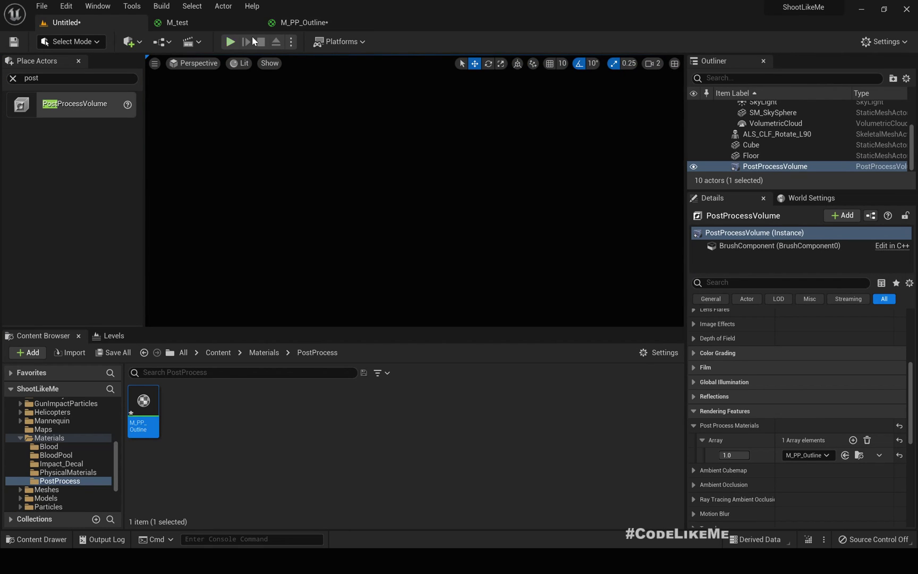
left_click(300, 22)
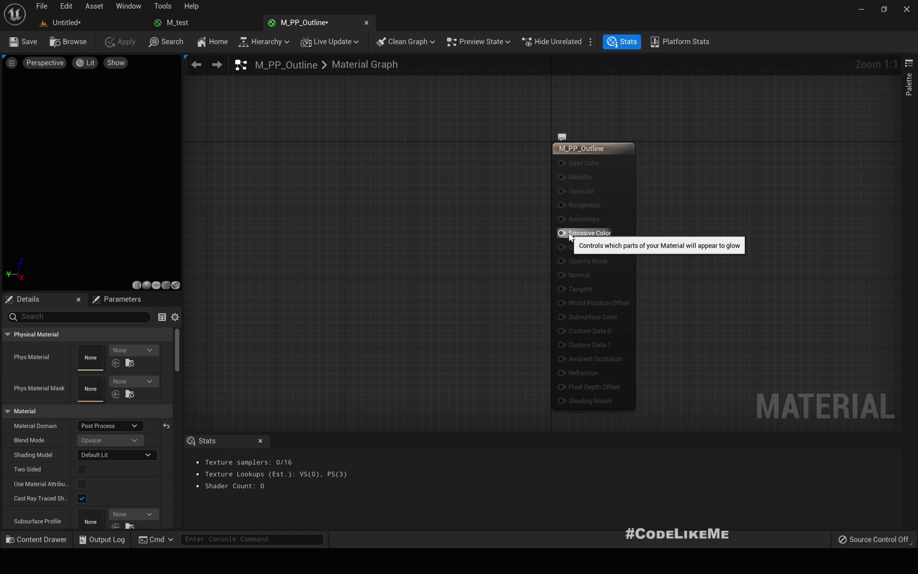
left_click(85, 23)
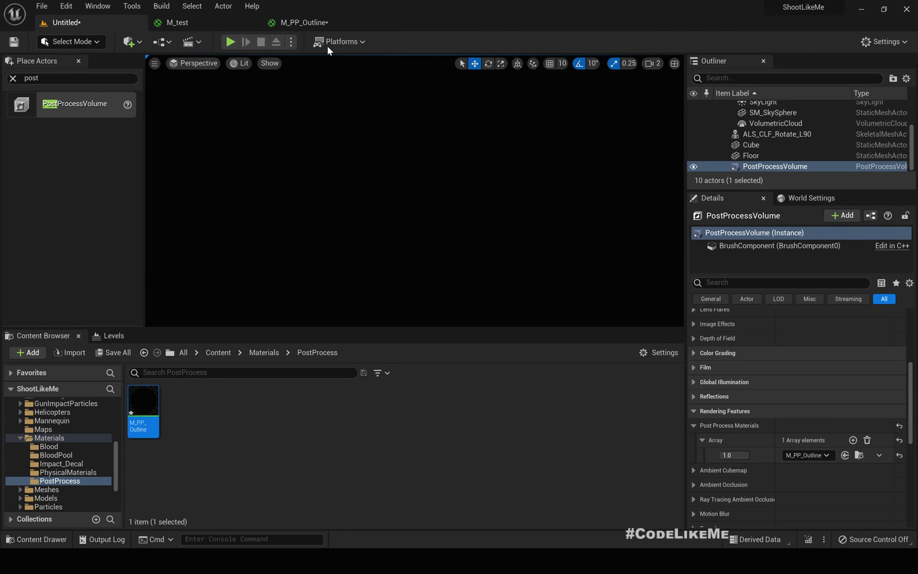
left_click(304, 23)
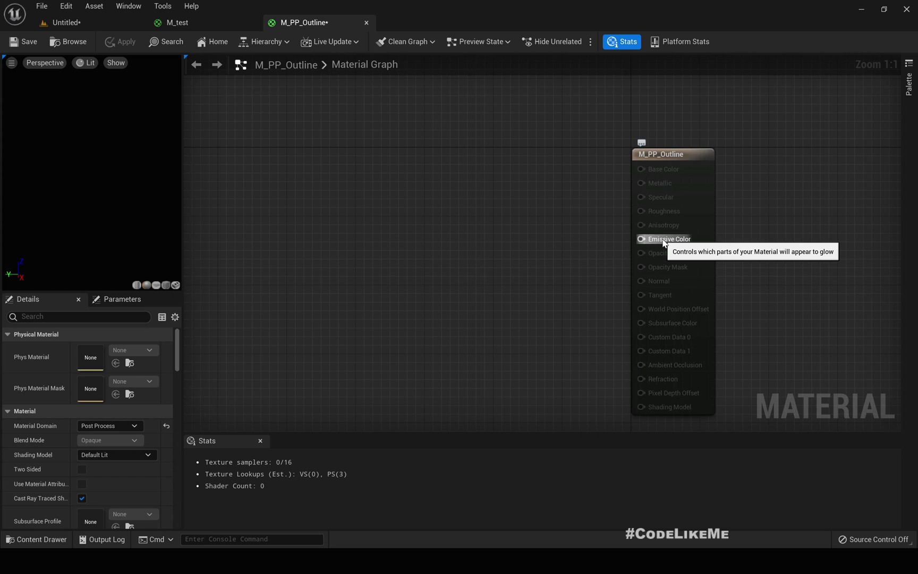
Add a VectorParameter named Color wired into Emissive Color
right_click(662, 239)
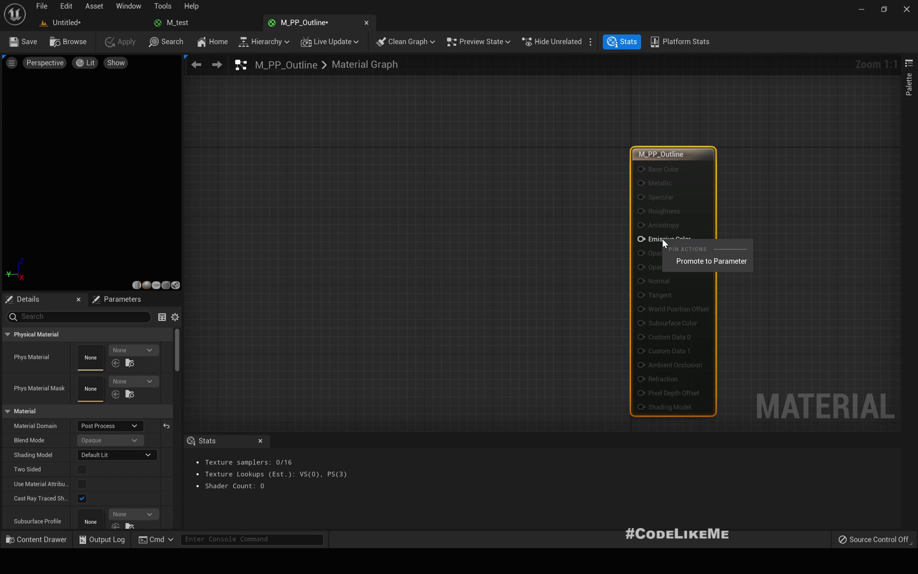
left_click_drag(662, 238, 538, 243)
type("vec")
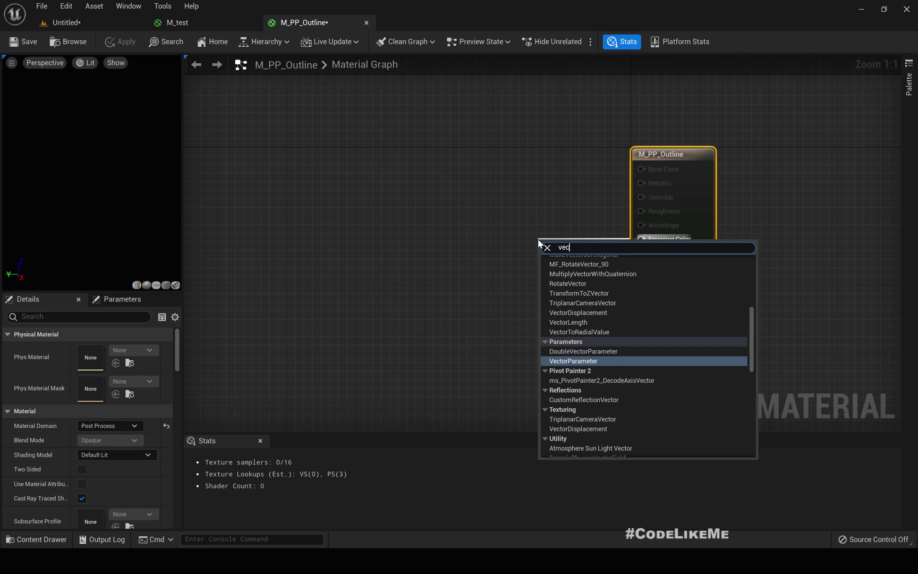
type("tor par")
key("Return")
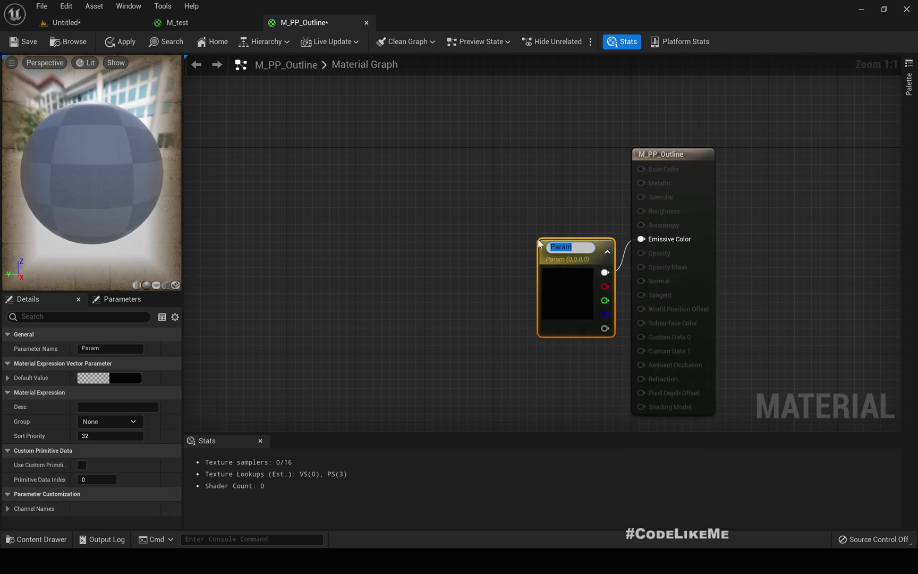
type("Color")
key("Return")
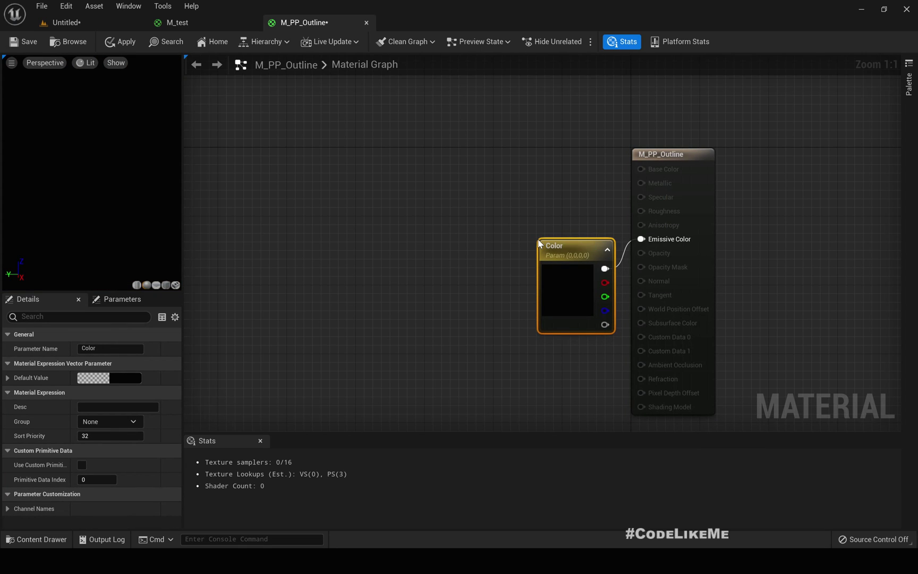
left_click_drag(589, 269, 527, 238)
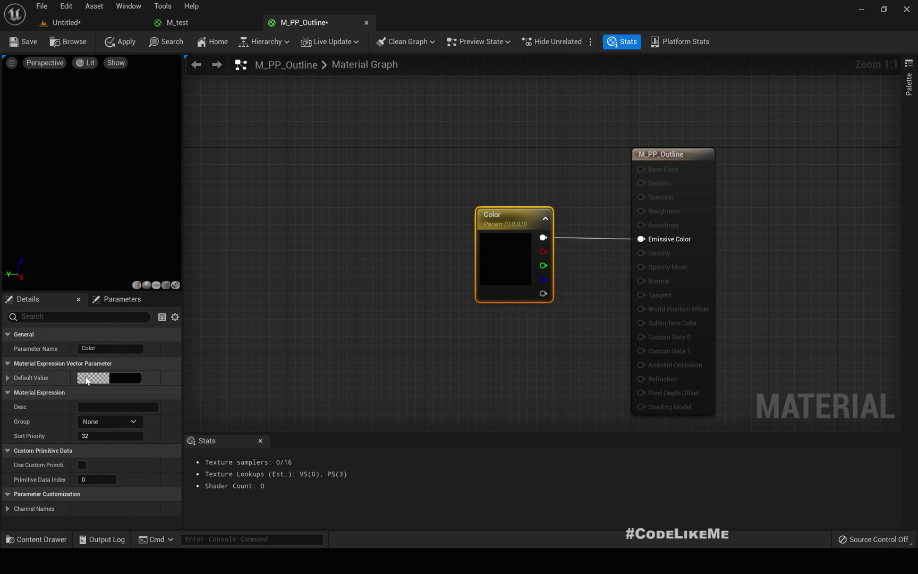
Give Color a full-brightness pure red default, apply, and check the red level view
left_click(125, 375)
left_click(244, 355)
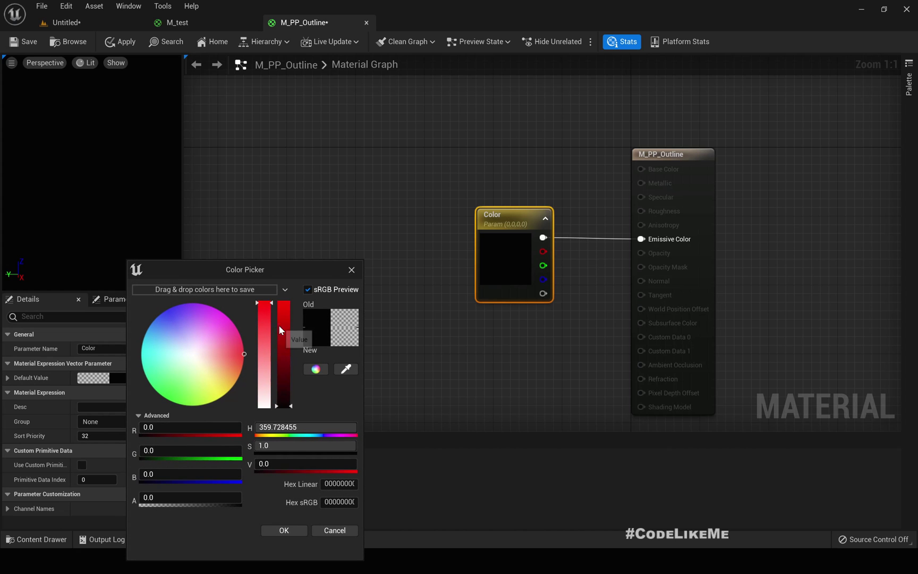
left_click_drag(283, 331, 283, 302)
left_click(284, 530)
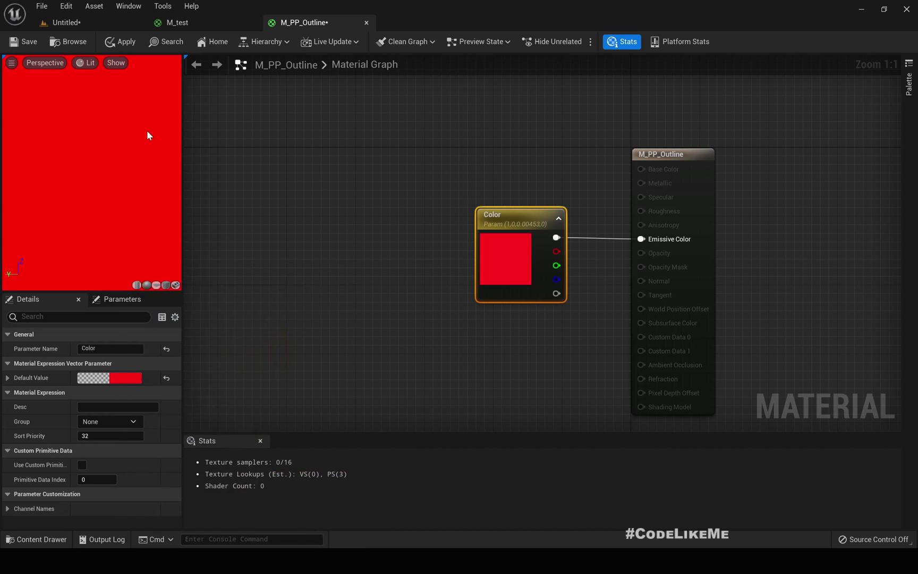
left_click(121, 42)
left_click(74, 22)
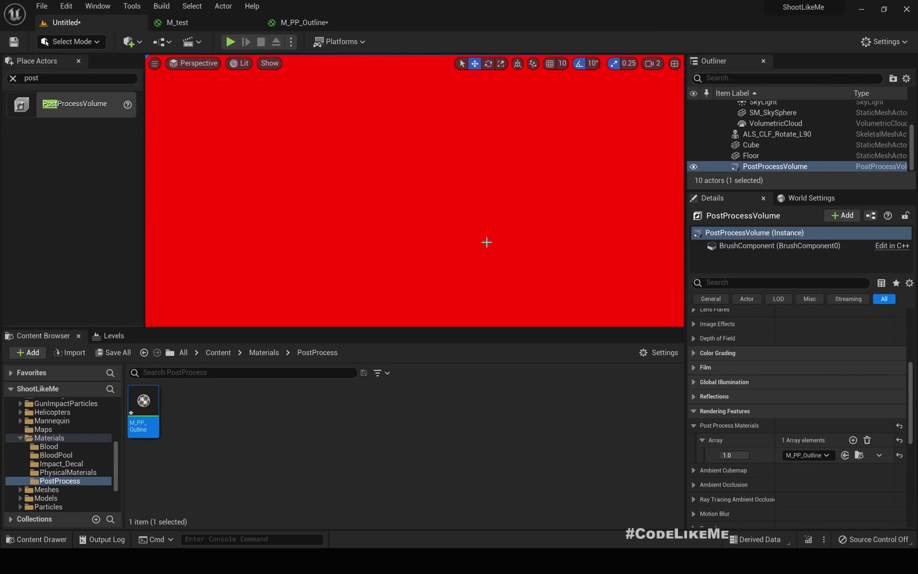
left_click(295, 21)
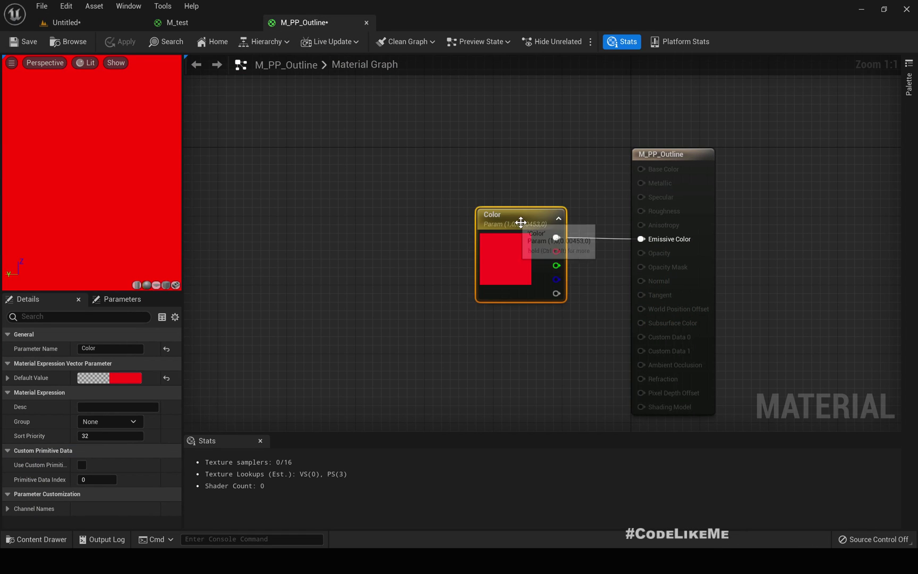
left_click_drag(364, 222, 364, 231)
left_click(418, 172)
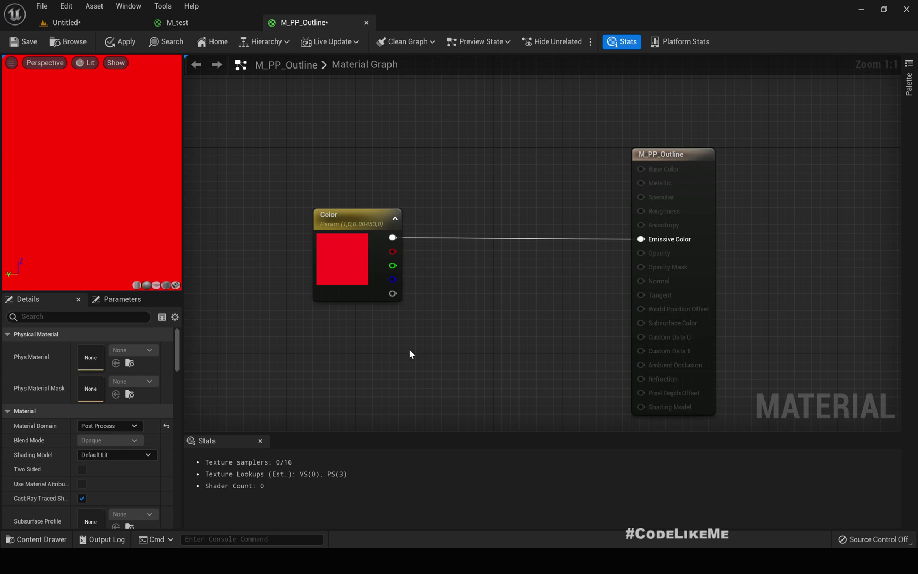
Add a SceneTexture node set to PostProcessInput0 to the graph
right_click_drag(404, 349, 387, 285)
right_click(387, 282)
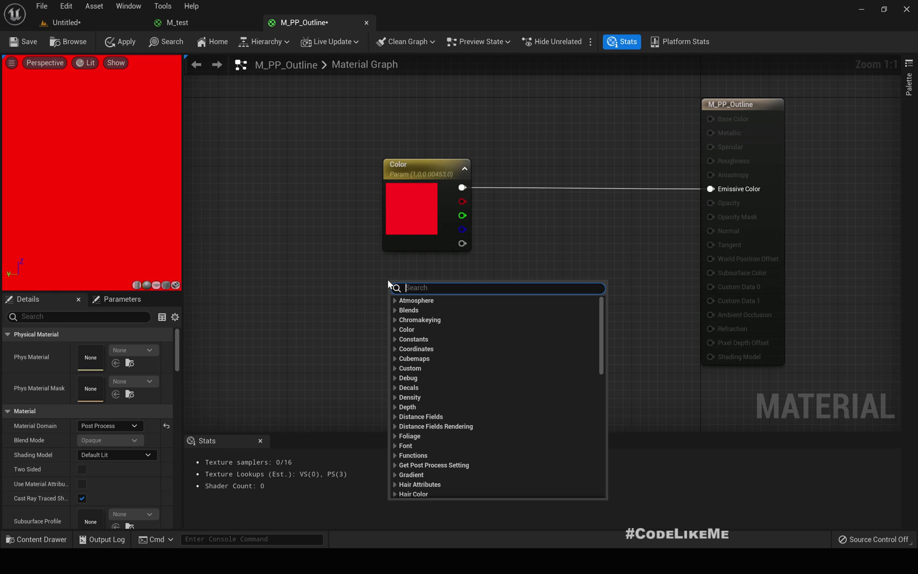
type("scenete")
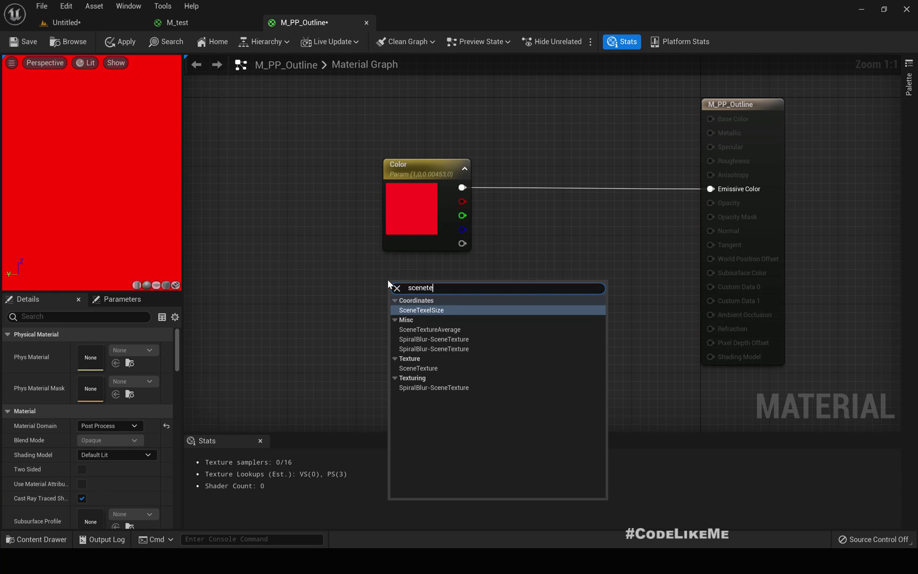
key("Down")
key("Down")
key("Down")
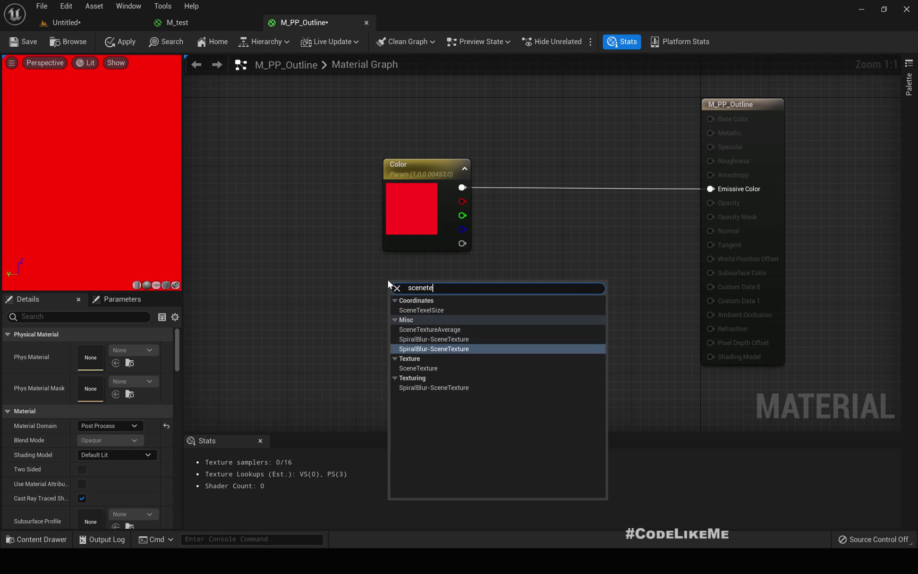
key("Down")
key("Return")
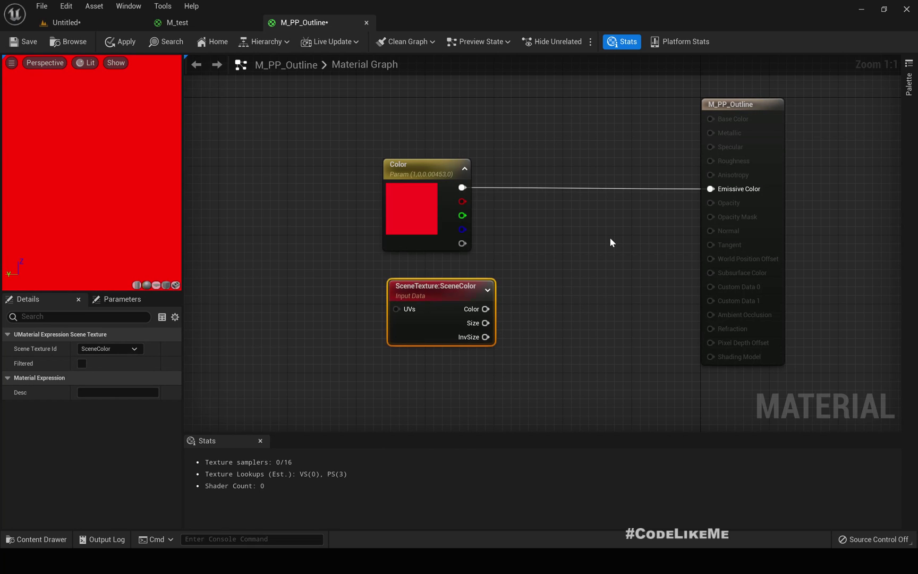
left_click(110, 349)
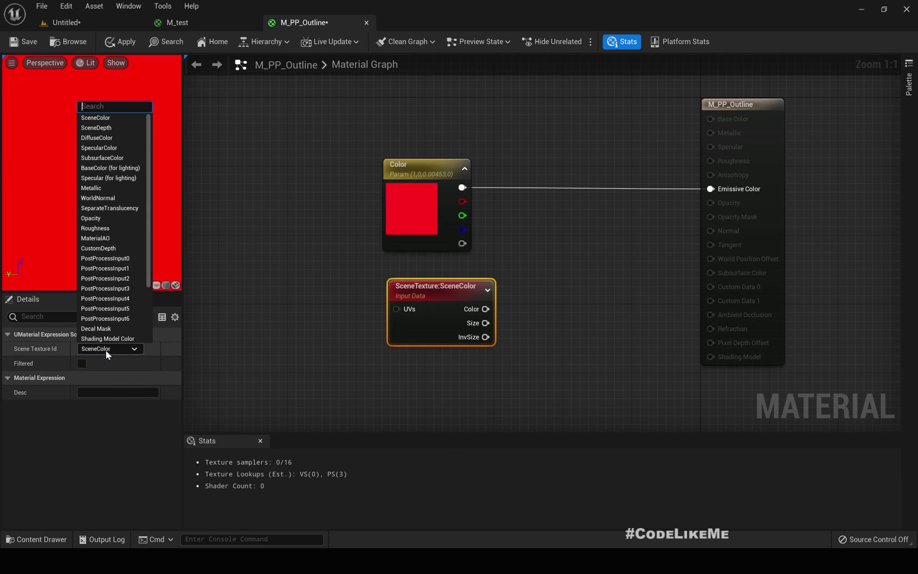
left_click(106, 259)
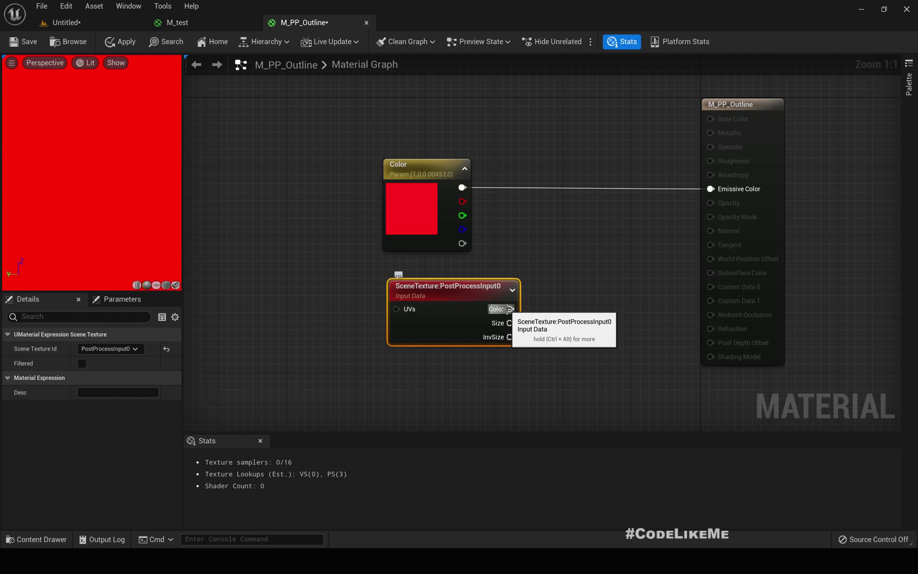
Wire the scene texture's Color into Emissive Color, apply, preview the level, then break the link
left_click_drag(510, 308, 712, 189)
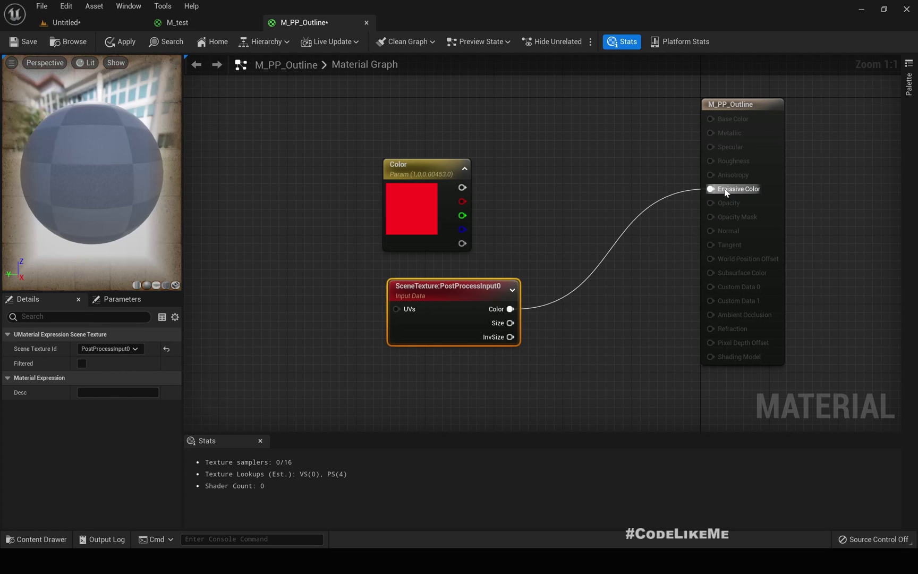
left_click(120, 42)
left_click(106, 24)
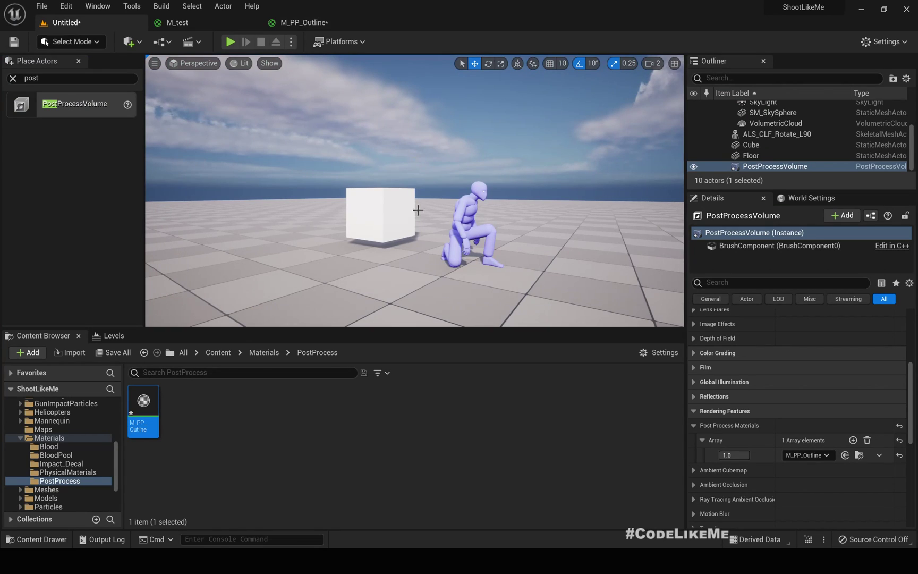
right_click_drag(303, 85, 327, 85)
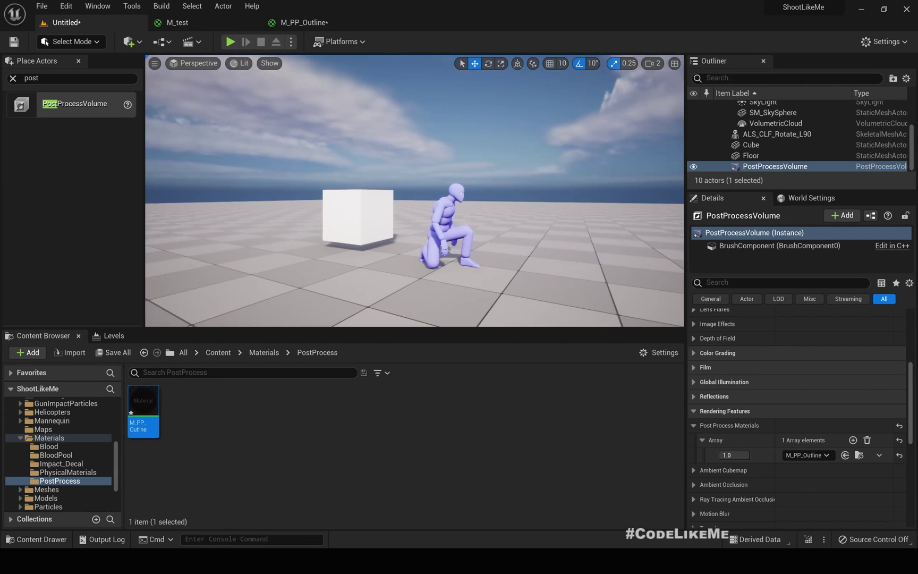
left_click(295, 27)
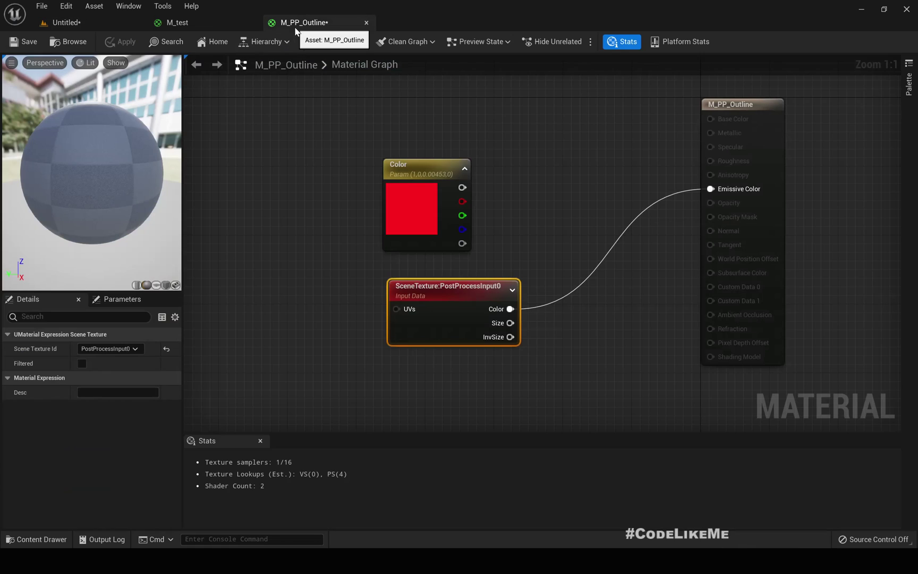
left_click_drag(394, 282, 427, 282)
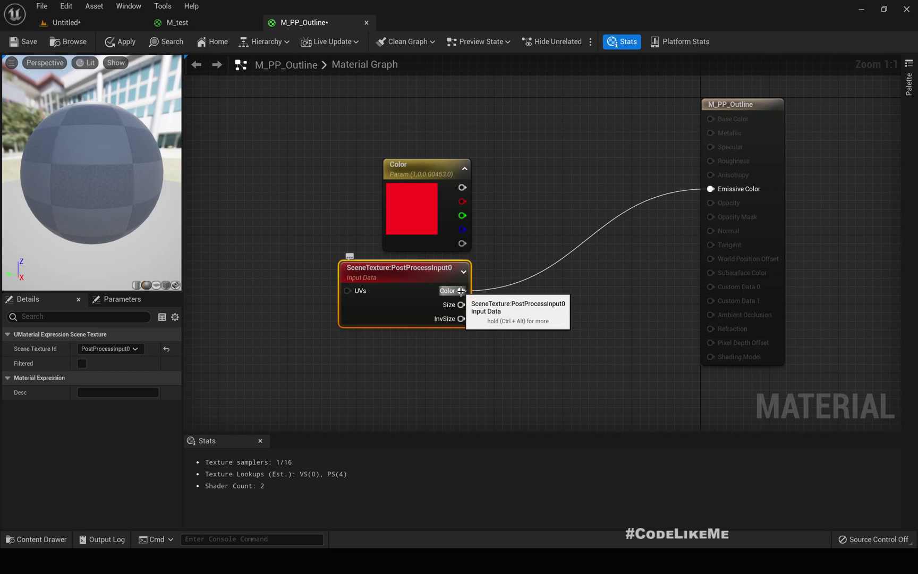
right_click(461, 291)
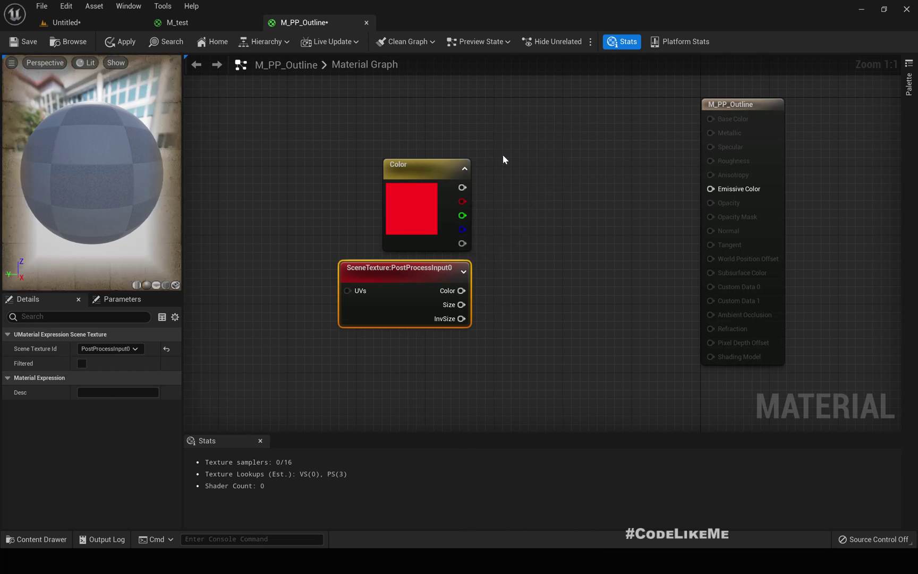
Check the level viewport and review the scene texture source, keeping PostProcessInput0
left_click(66, 22)
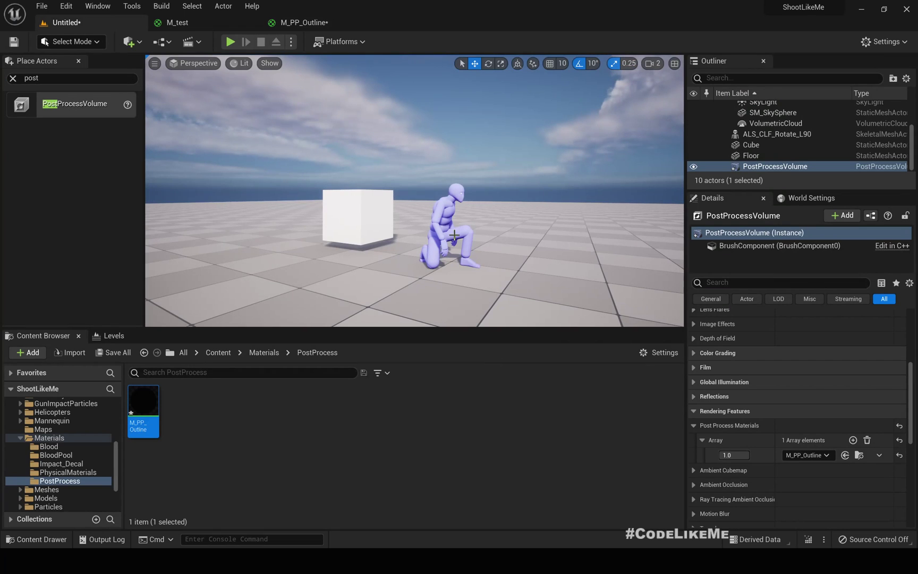
left_click(304, 22)
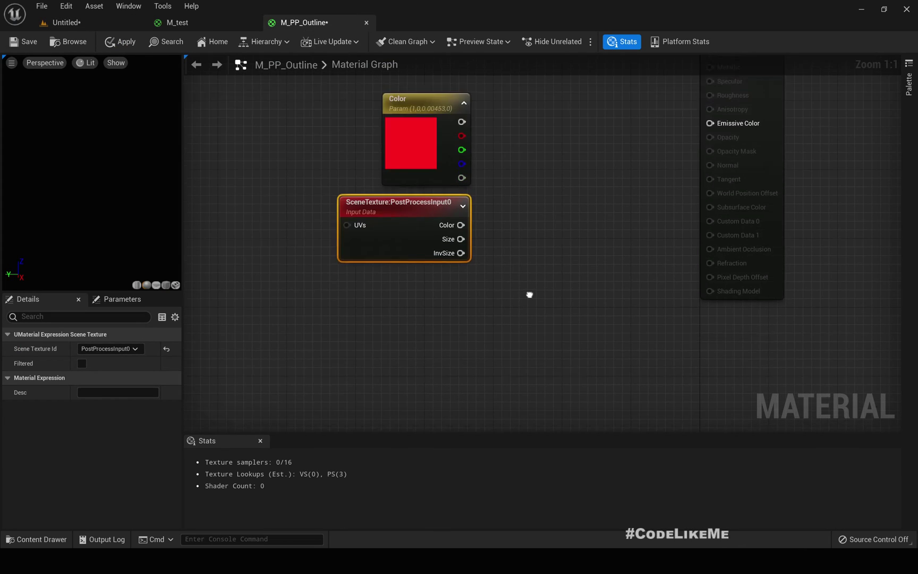
left_click(103, 346)
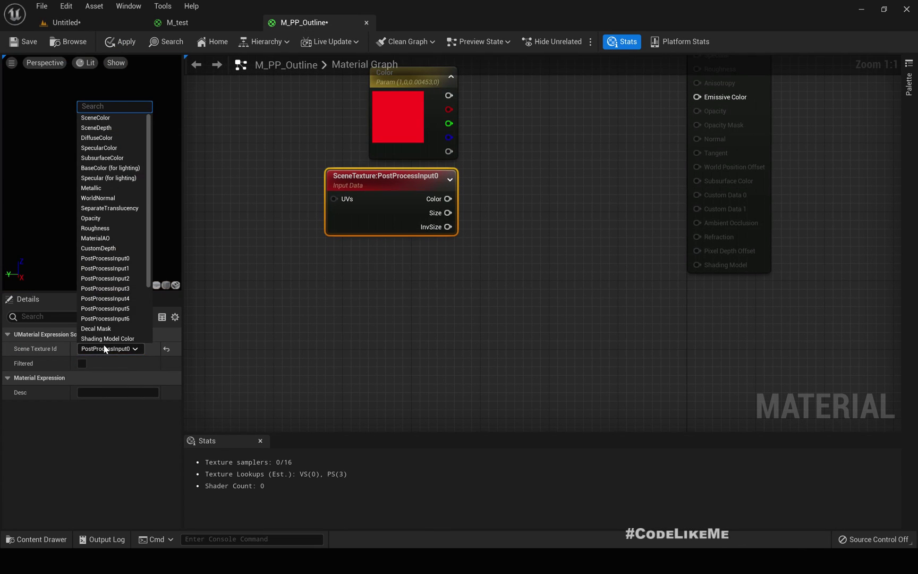
left_click(439, 262)
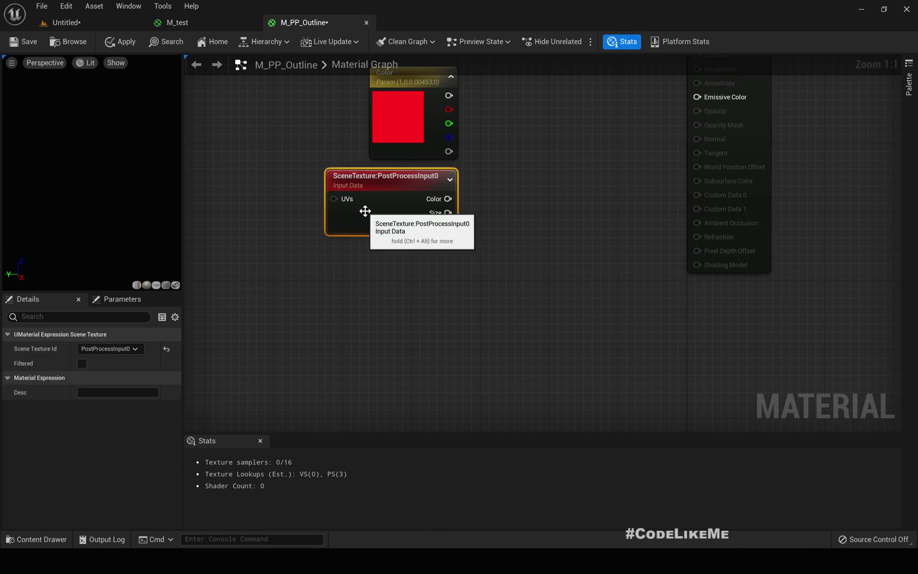
Duplicate the scene texture node as CustomDepth, wire it to Emissive Color, and apply
key("ctrl+d")
left_click_drag(499, 256, 397, 271)
left_click(99, 349)
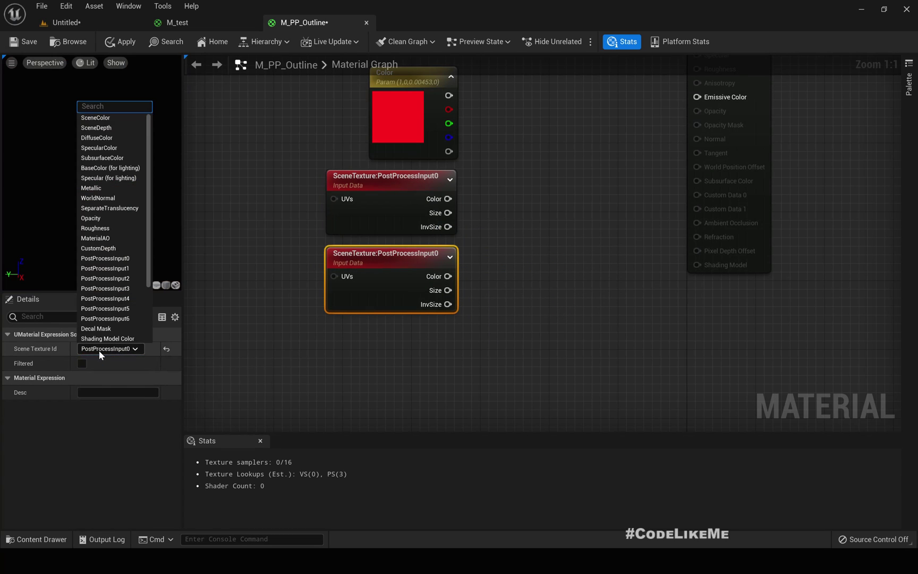
left_click(98, 248)
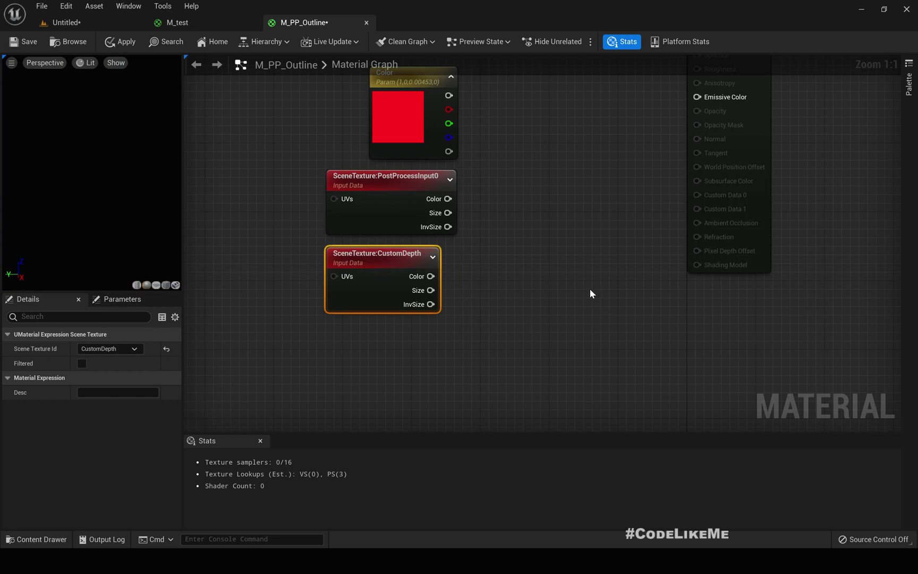
key("Home")
left_click_drag(412, 381, 680, 202)
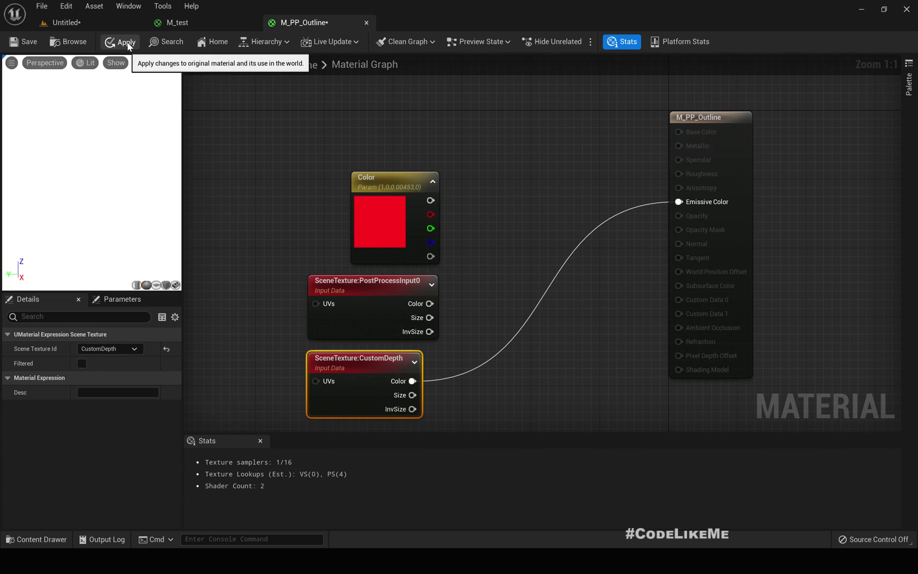
left_click(121, 42)
left_click(108, 27)
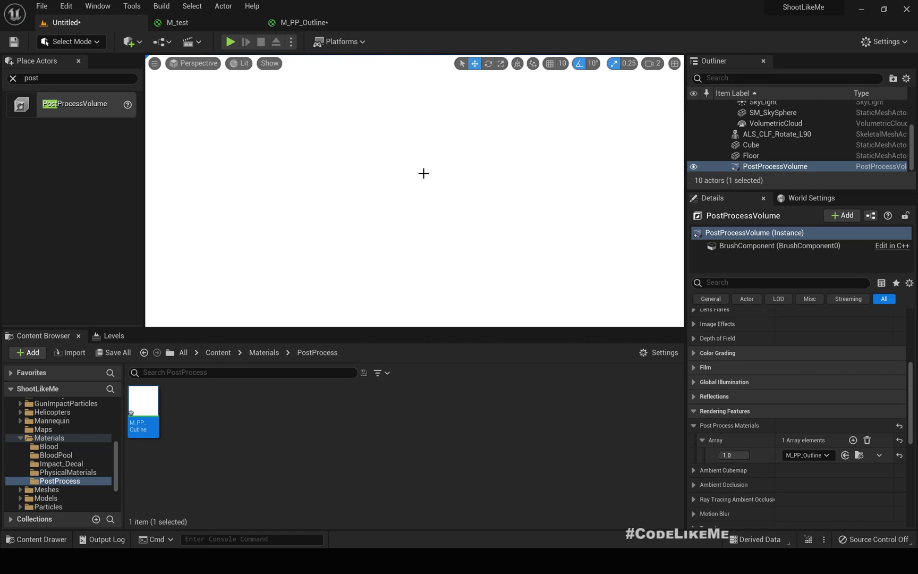
Switch the CustomDepth node to SceneDepth, apply, and compare the result in the level
left_click(312, 23)
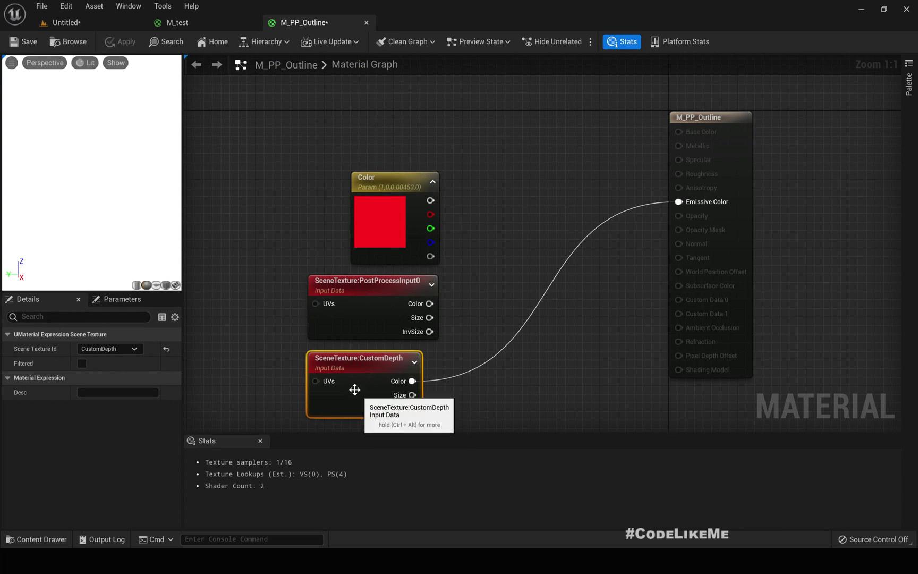
left_click(95, 348)
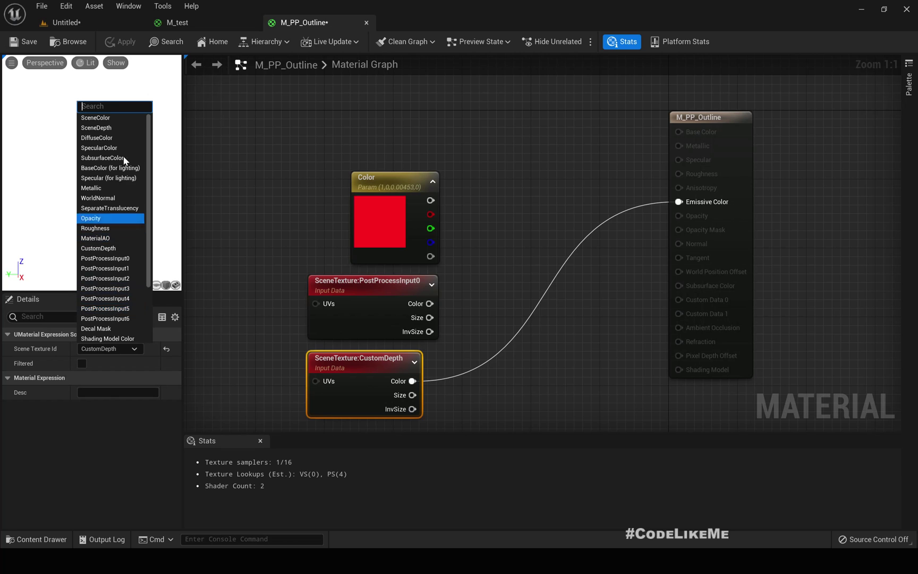
left_click(101, 127)
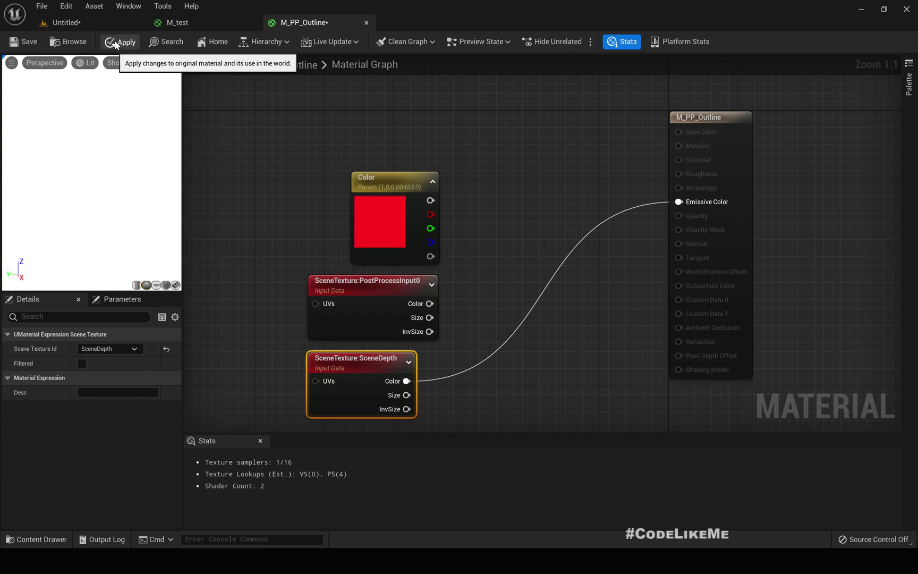
left_click(64, 22)
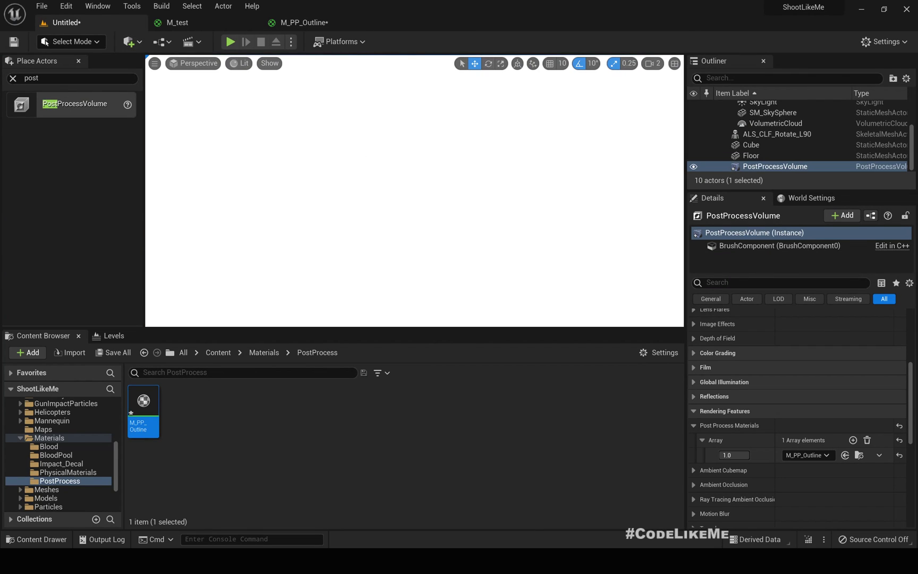
left_click(300, 24)
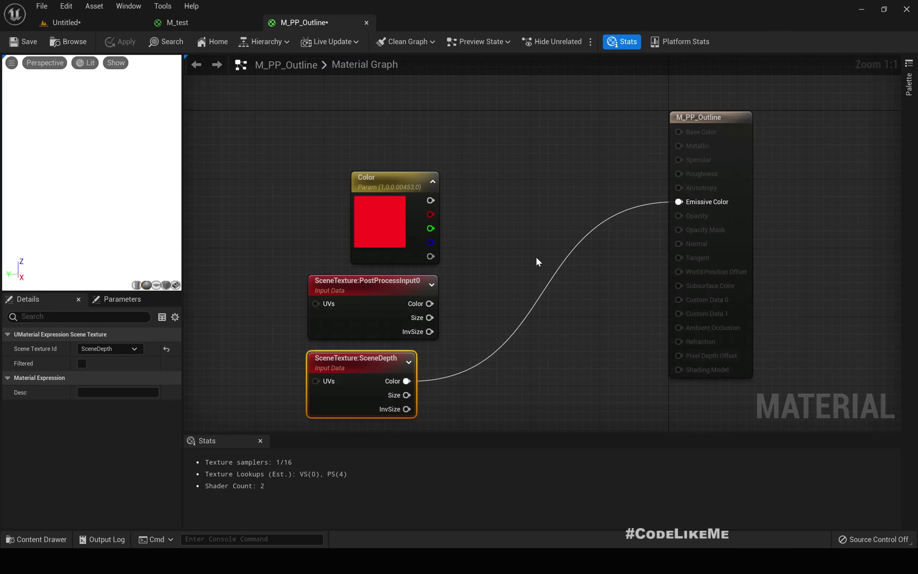
left_click(87, 22)
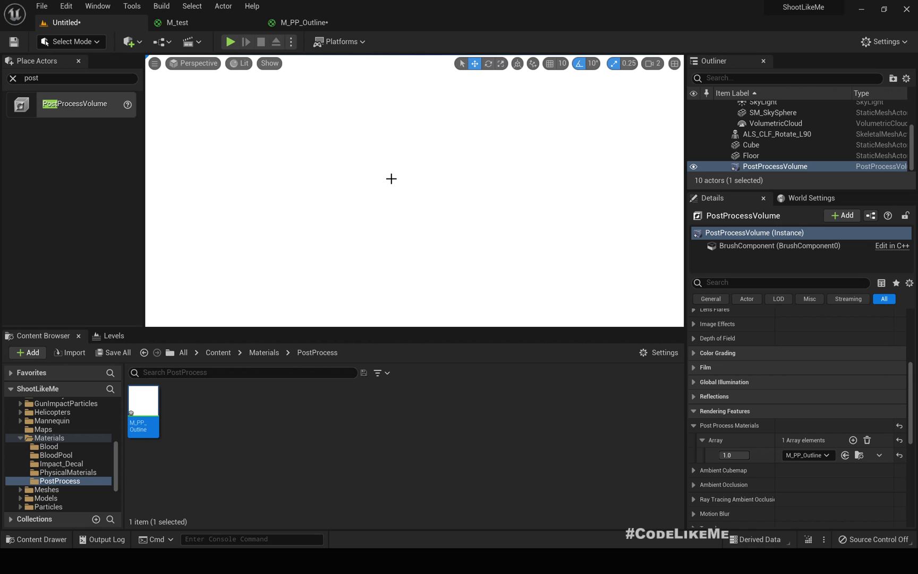
left_click(313, 23)
Insert a Divide node with Const B 10000 between SceneDepth and Emissive Color, and apply
left_click_drag(407, 380, 520, 376)
type("/")
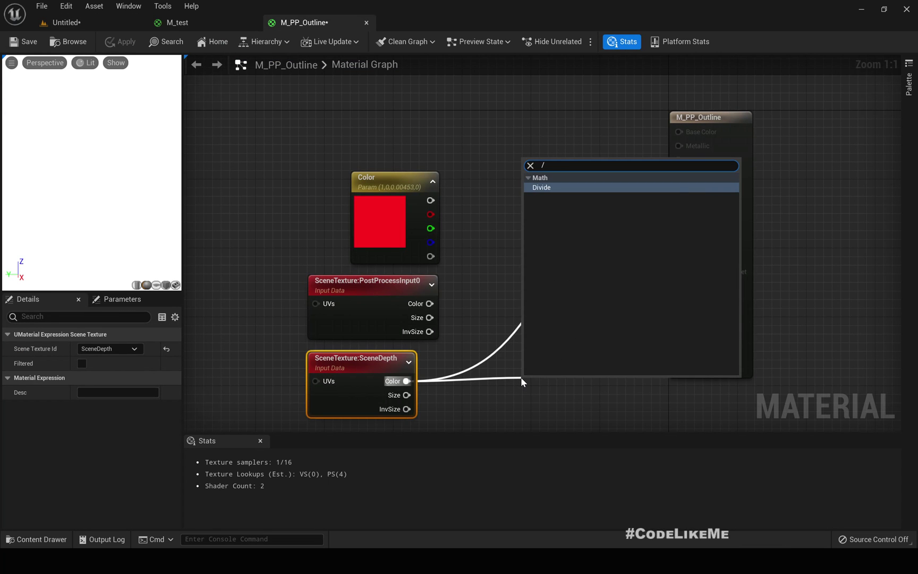
key("Return")
left_click_drag(567, 399, 679, 202)
left_click(108, 362)
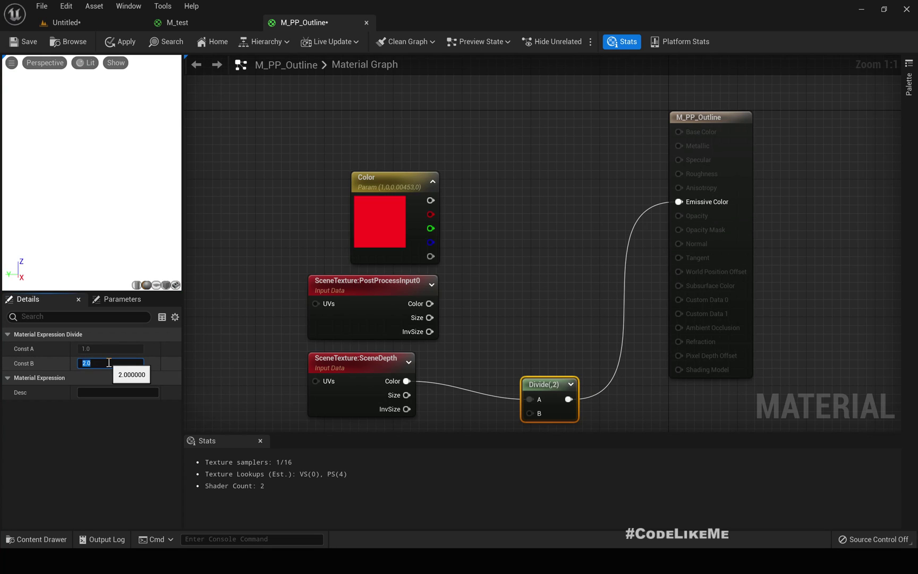
type("10000")
key("Return")
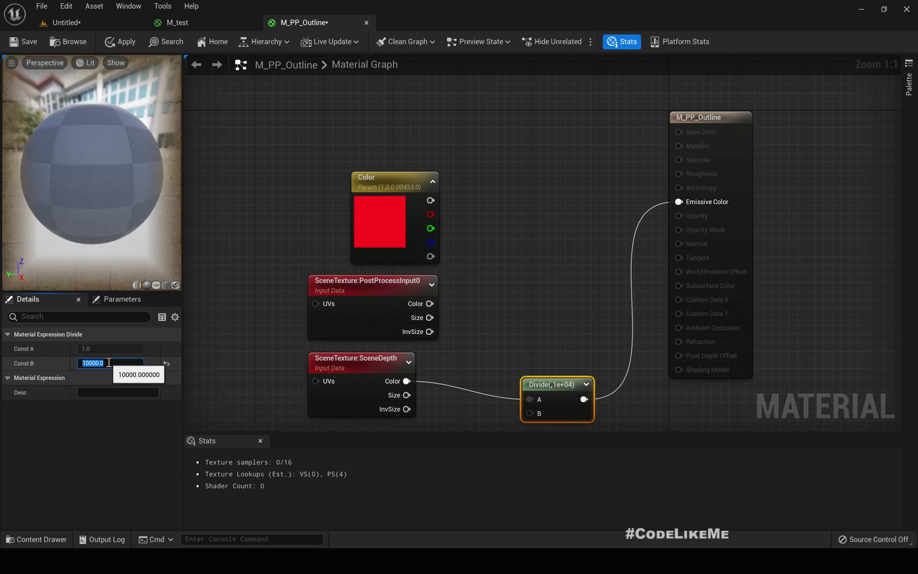
left_click(122, 42)
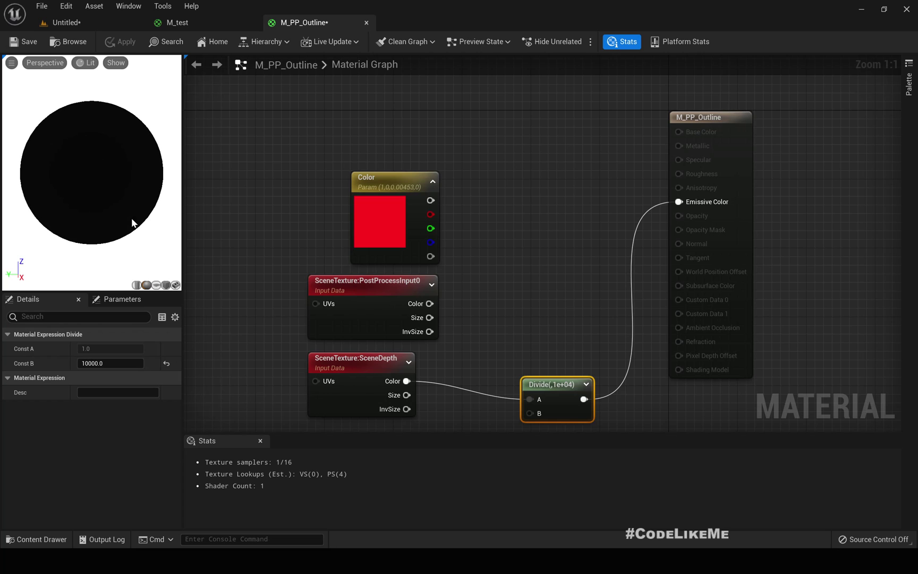
Tidy the Divide node and view the depth gradient on the cube and mannequin
left_click_drag(557, 389, 551, 372)
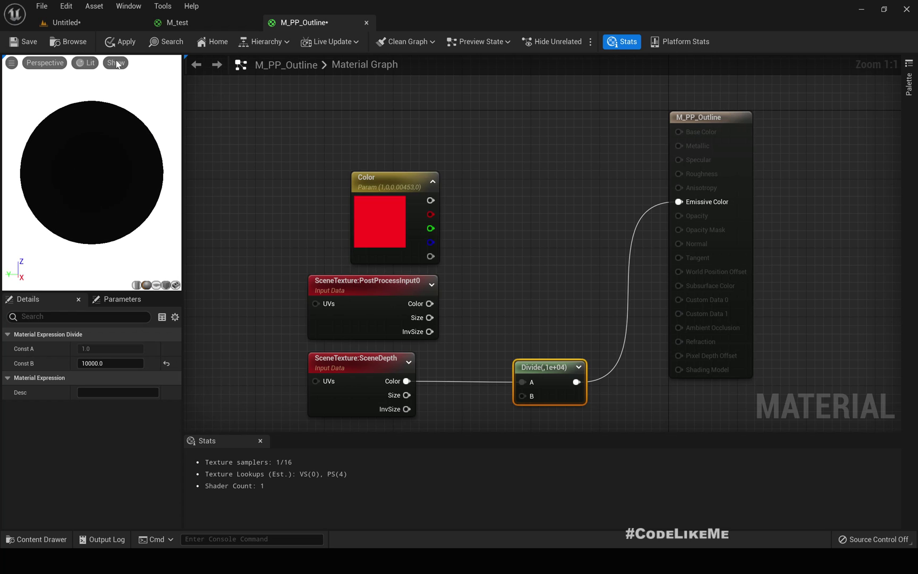
left_click(106, 22)
right_click_drag(437, 195, 444, 187)
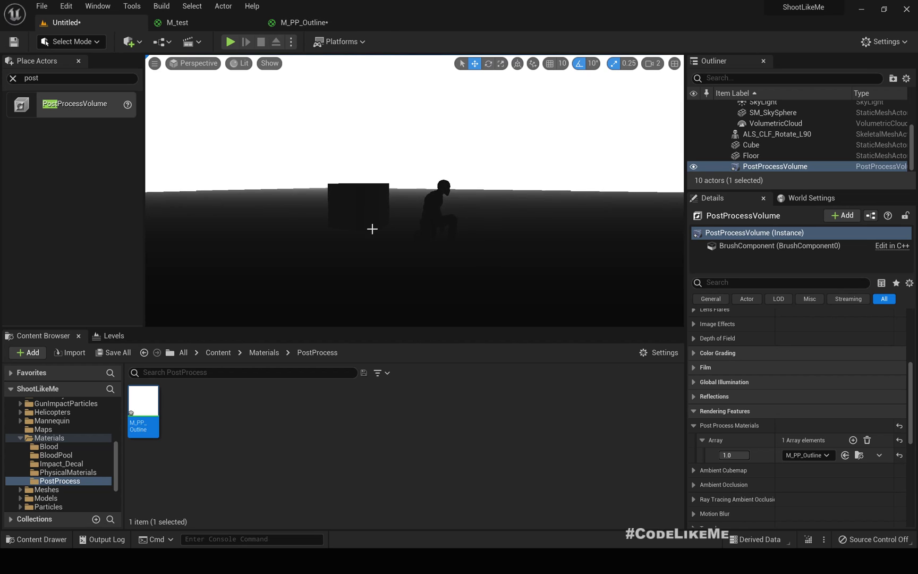
Dolly in toward the cube and mannequin, select the Cube, and orbit slightly
scroll(379, 230, "up", 5)
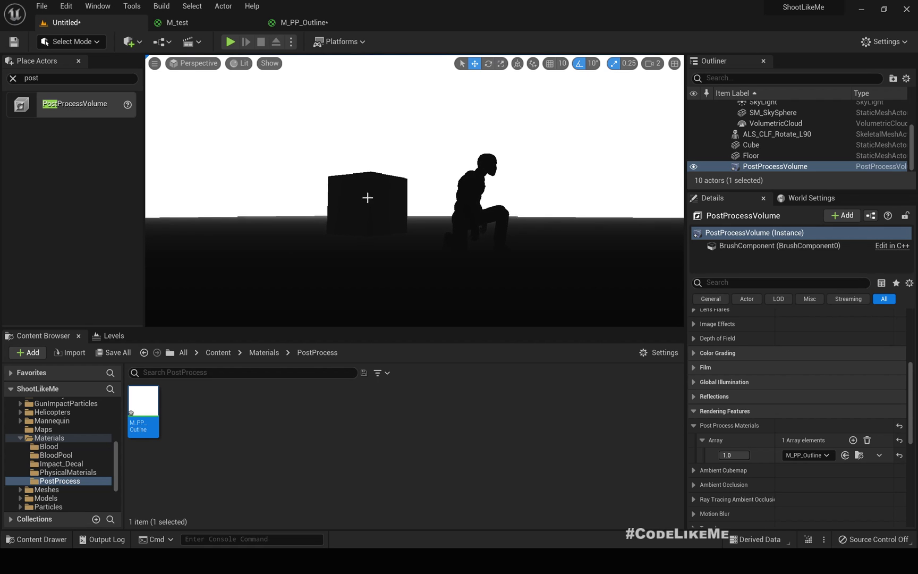
left_click(364, 191)
right_click_drag(537, 220, 563, 250)
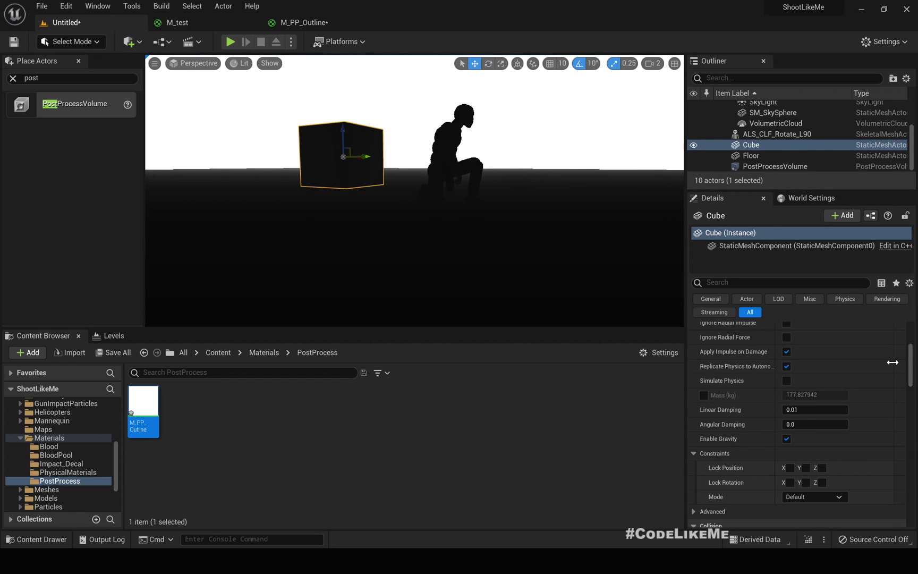
Enable Render CustomDepth Pass on the Cube
left_click(725, 282)
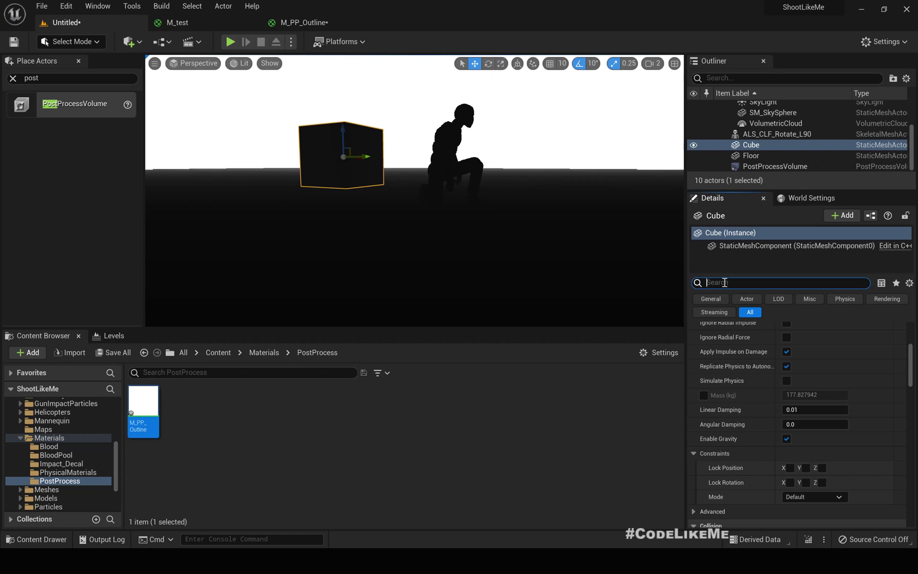
scroll(790, 402, "down", 5)
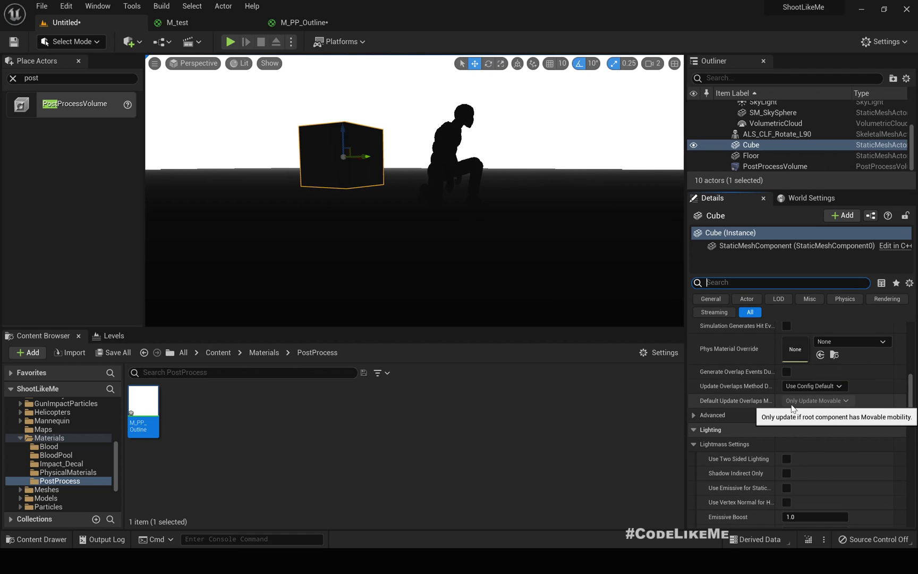
scroll(791, 407, "down", 10)
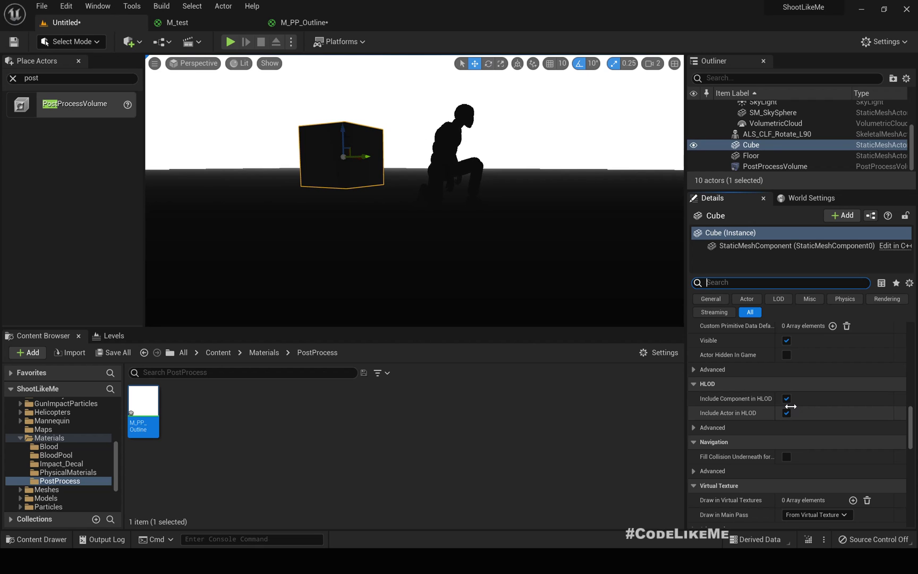
scroll(790, 406, "up", 2)
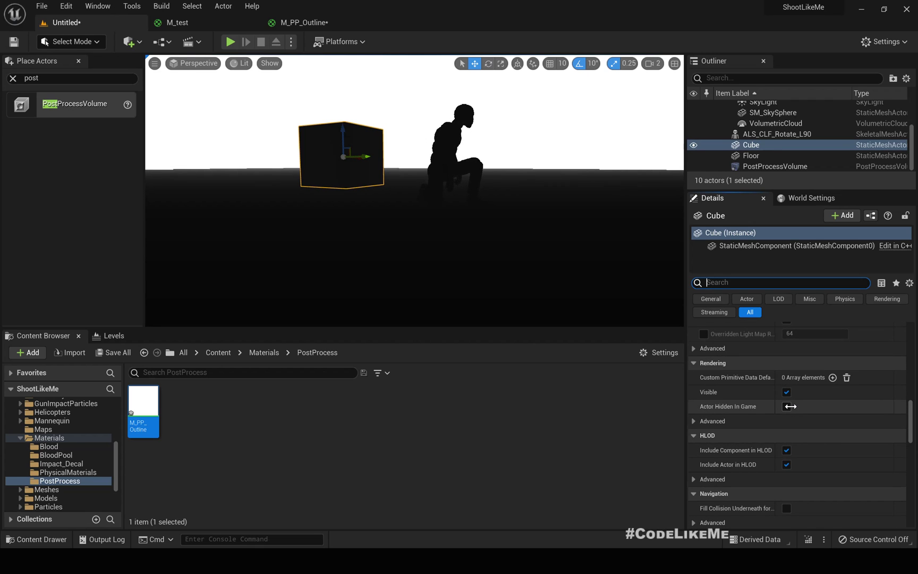
left_click(691, 421)
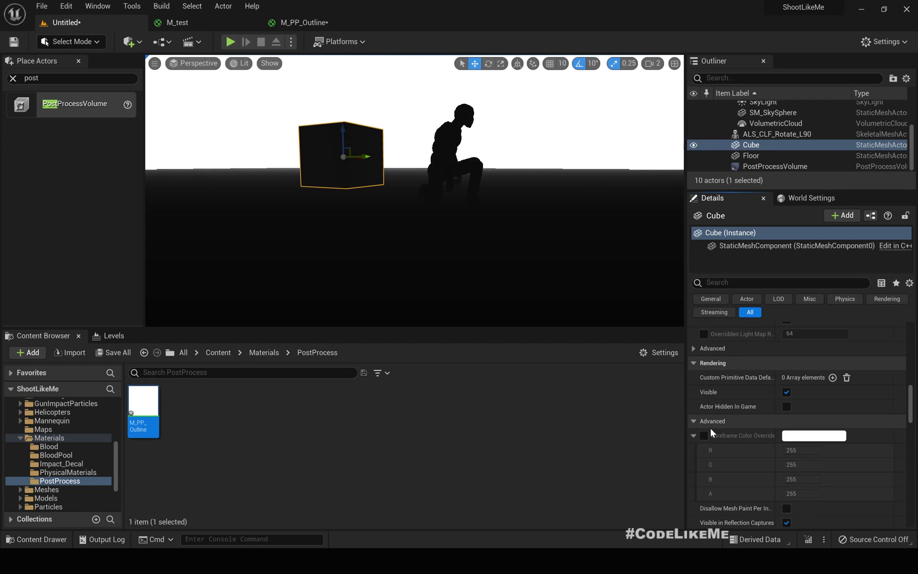
left_click(705, 425)
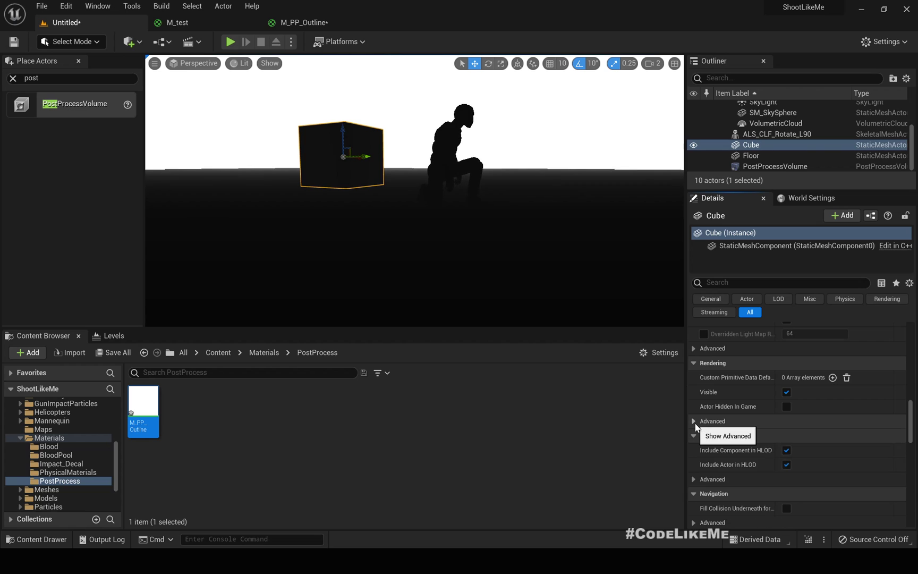
left_click(713, 285)
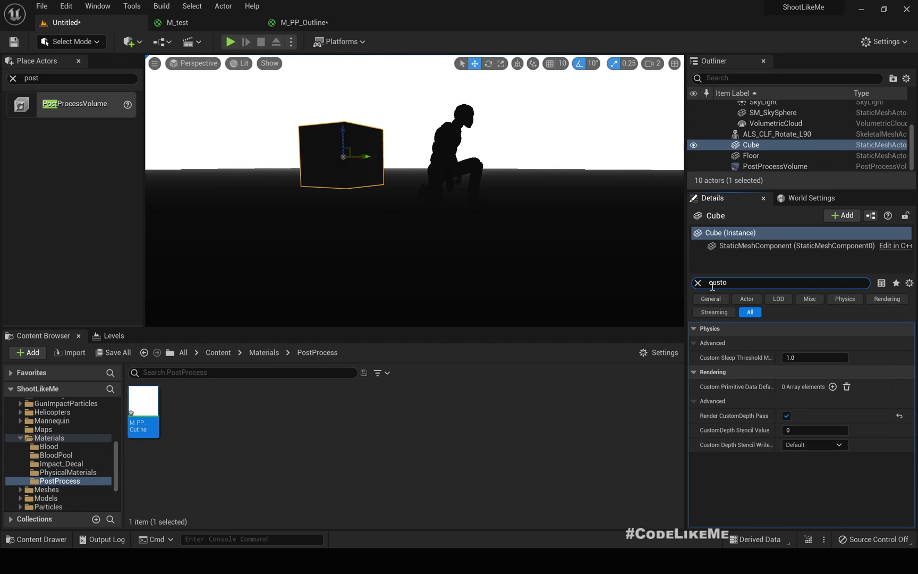
left_click(786, 415)
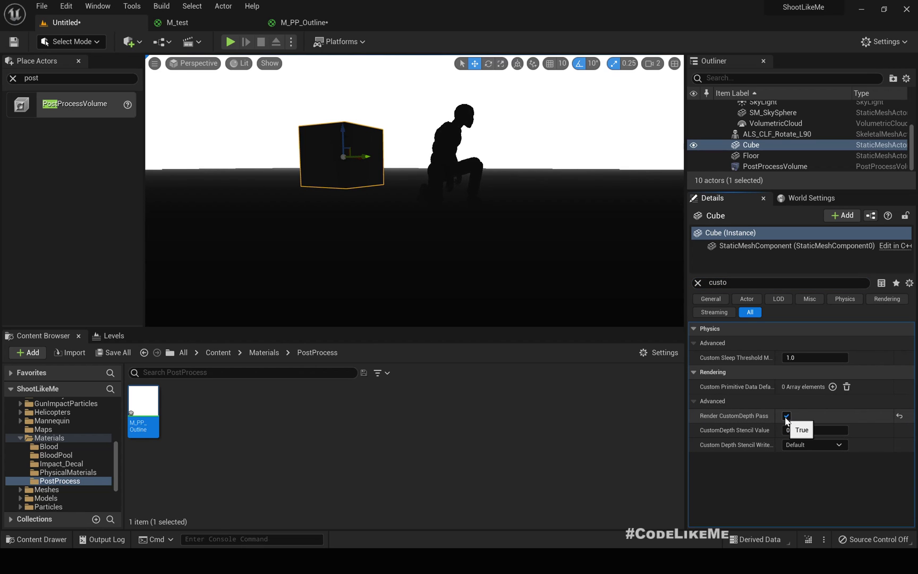
Select the mannequin and enable Render CustomDepth Pass on it too
left_click(448, 147)
left_click(449, 147)
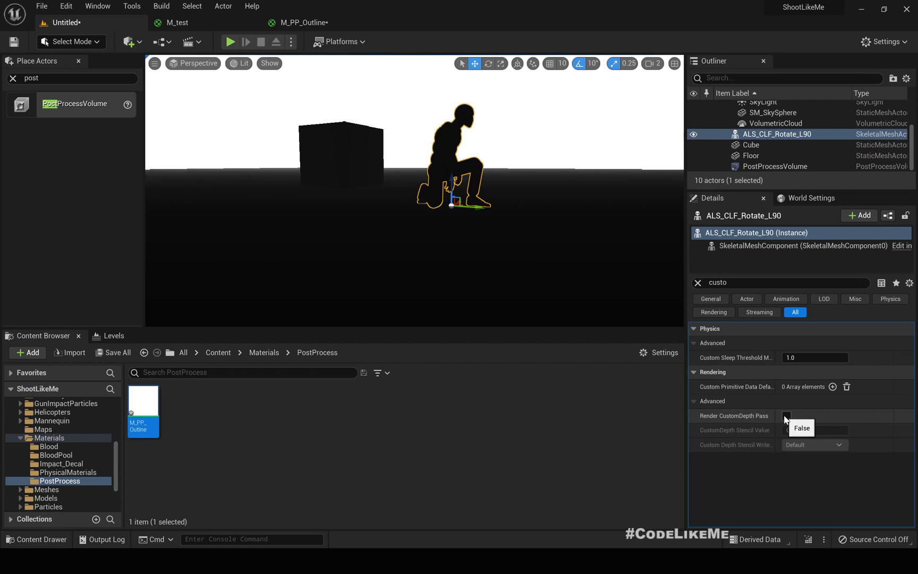
left_click(786, 415)
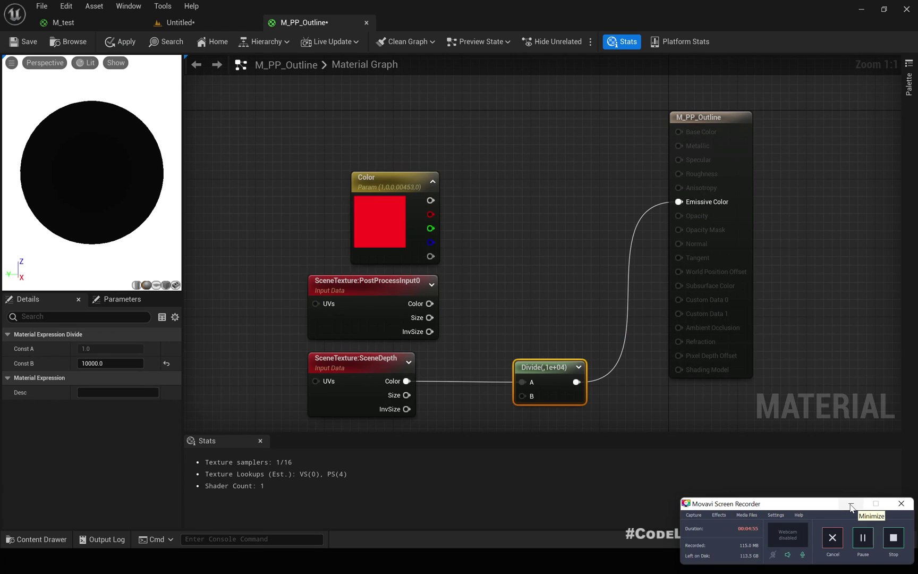
Wire the SceneDepth scene texture's Color output into the Divide node's A input
left_click(851, 505)
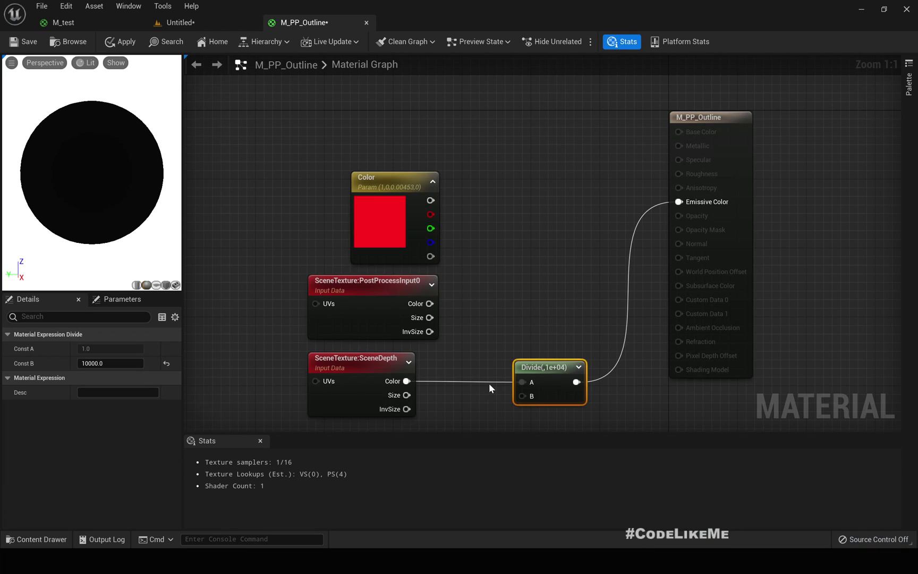
left_click(373, 287)
left_click(396, 382)
left_click_drag(429, 303, 522, 381)
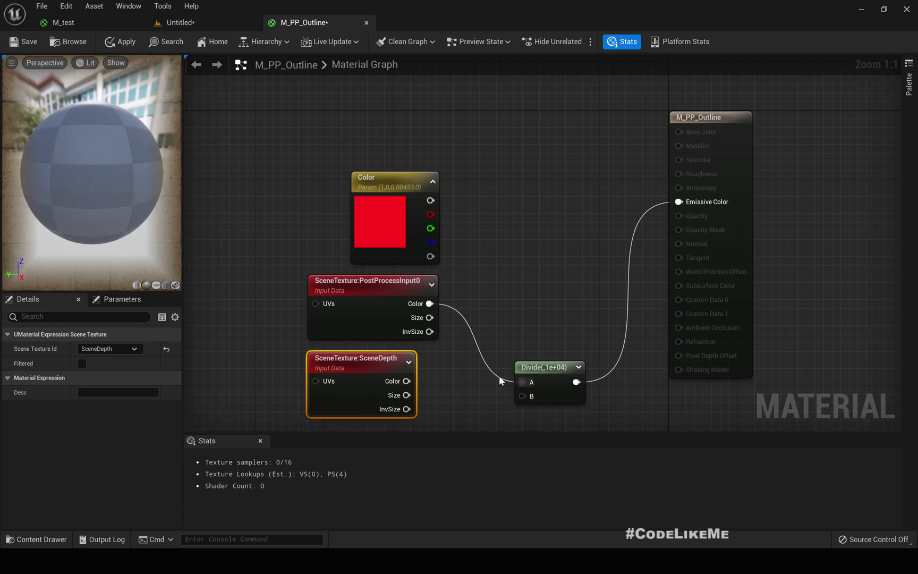
left_click(363, 317)
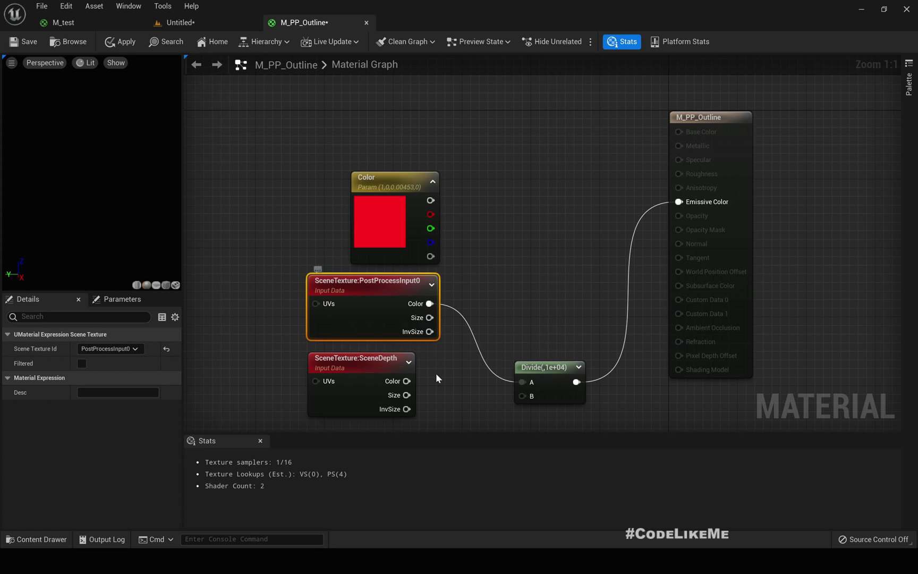
mouse_move(405, 382)
left_mouse_down()
mouse_move(531, 378)
mouse_move(406, 380)
left_mouse_up()
left_click(500, 381)
left_click(357, 391)
Set that scene texture's Scene Texture Id to CustomDepth and apply the material
left_click(96, 335)
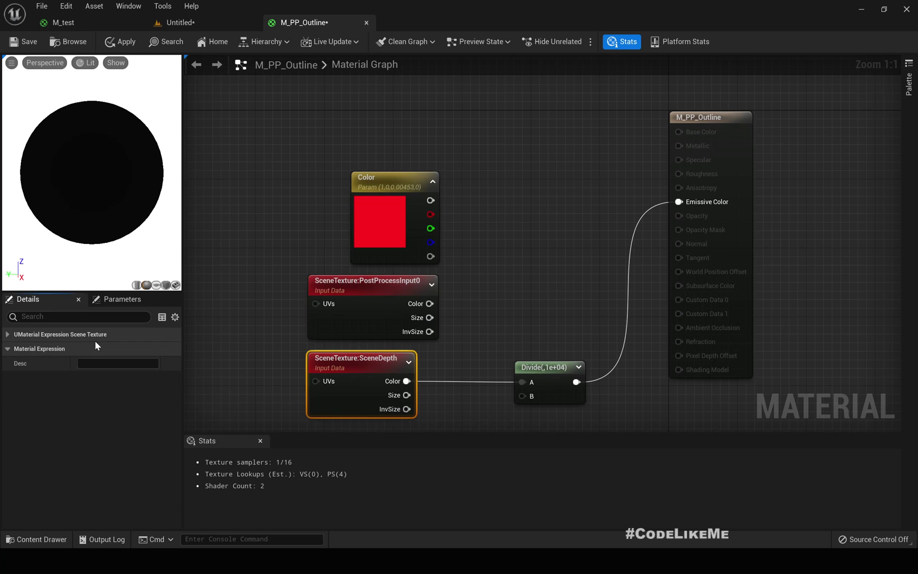
left_click(96, 335)
left_click(103, 349)
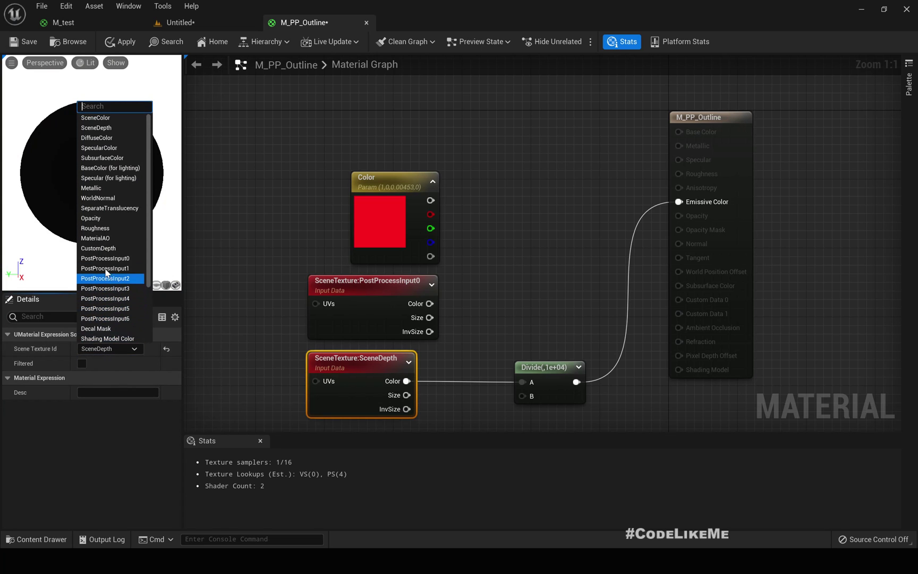
left_click(98, 248)
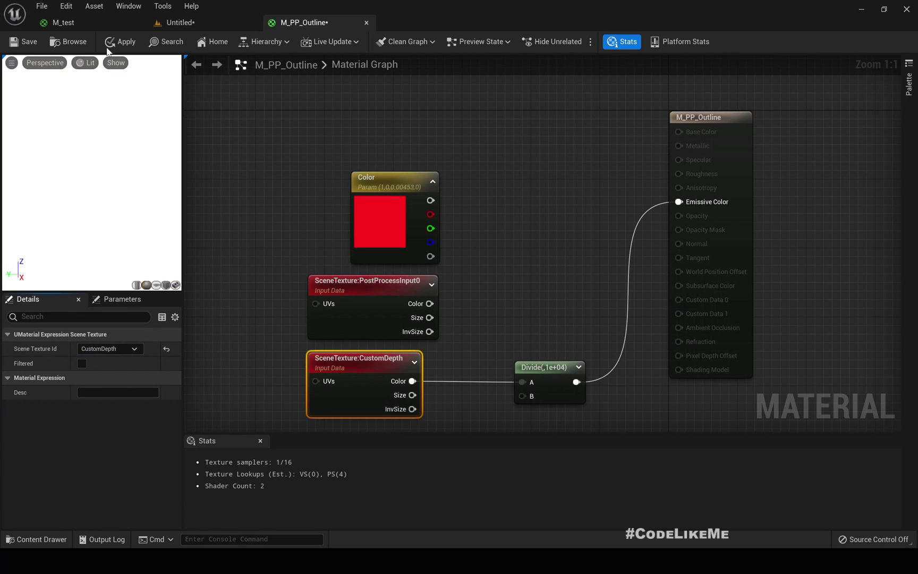
left_click(117, 44)
Orbit the Untitled level around the cube and kneeling mannequin, selecting the cube
left_click(75, 24)
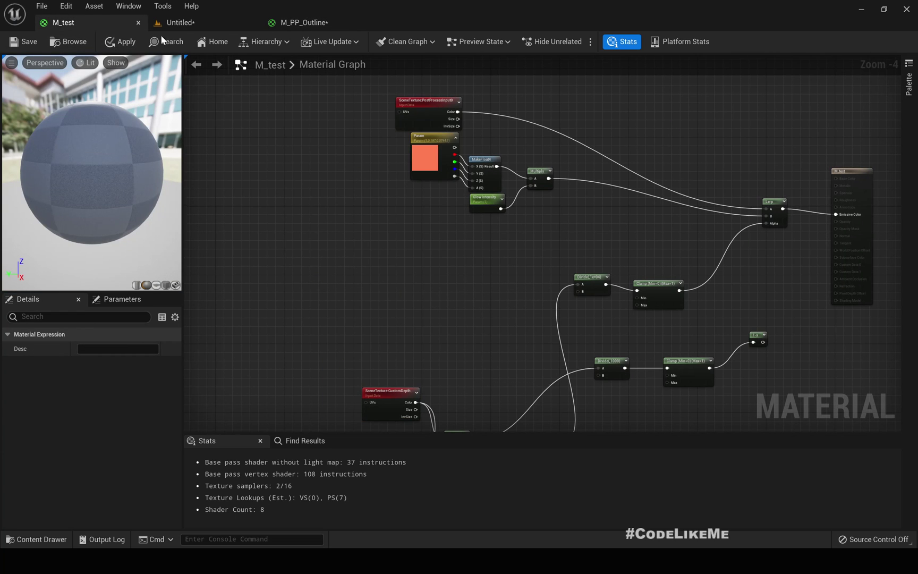
left_click(206, 27)
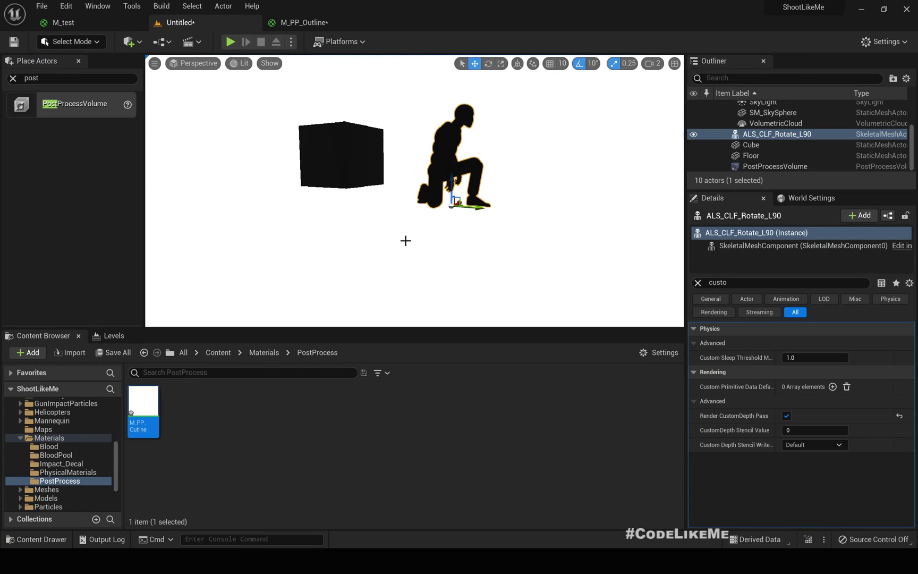
right_click_drag(361, 236, 389, 203)
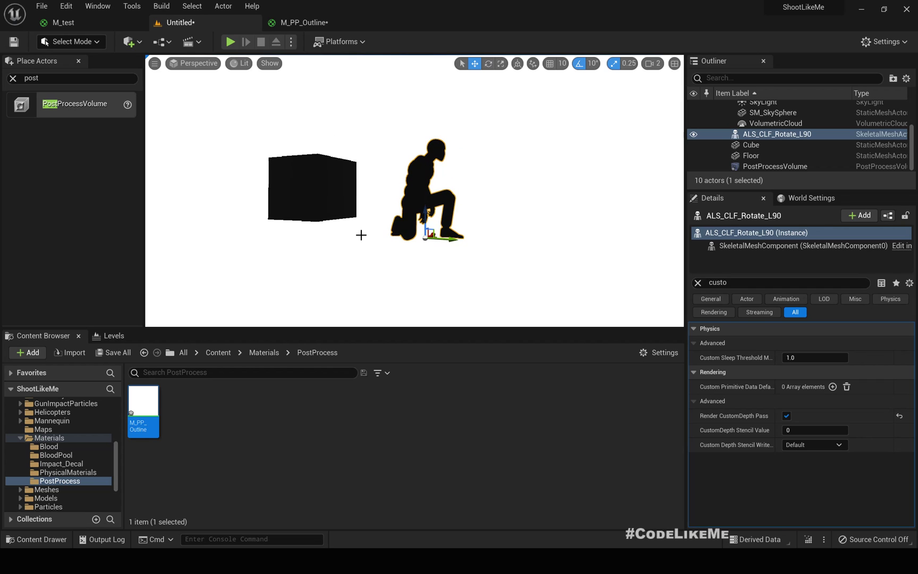
right_click_drag(362, 235, 355, 224)
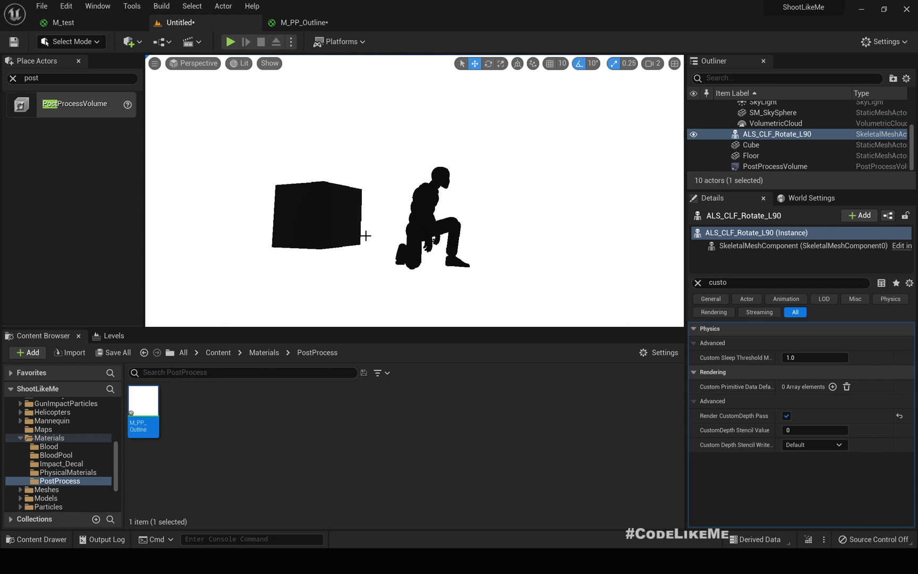
left_click(315, 207)
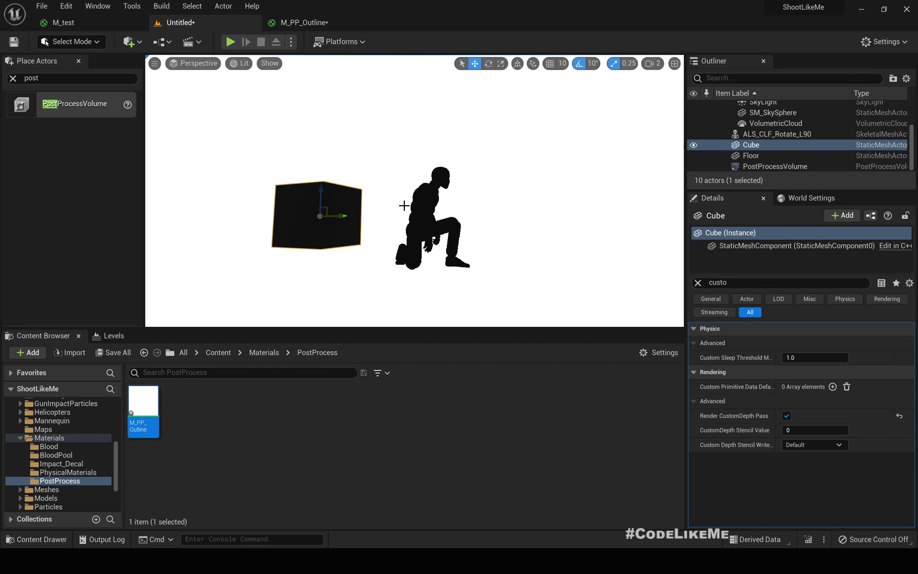
right_click_drag(401, 233, 375, 259)
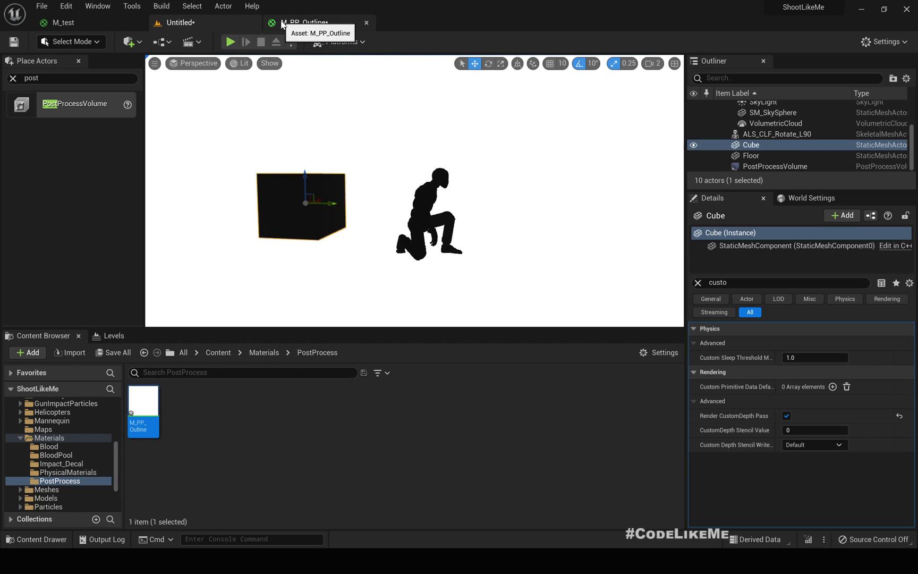
left_click(282, 25)
Add a Clamp node fed by the Divide node's output
scroll(488, 233, "down", 3)
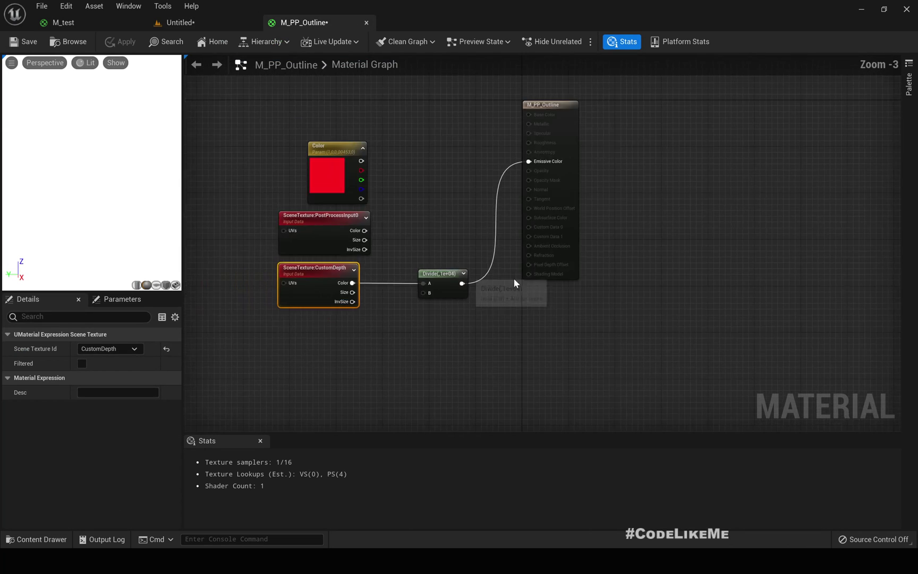
left_click_drag(570, 182, 731, 187)
scroll(474, 326, "up", 2)
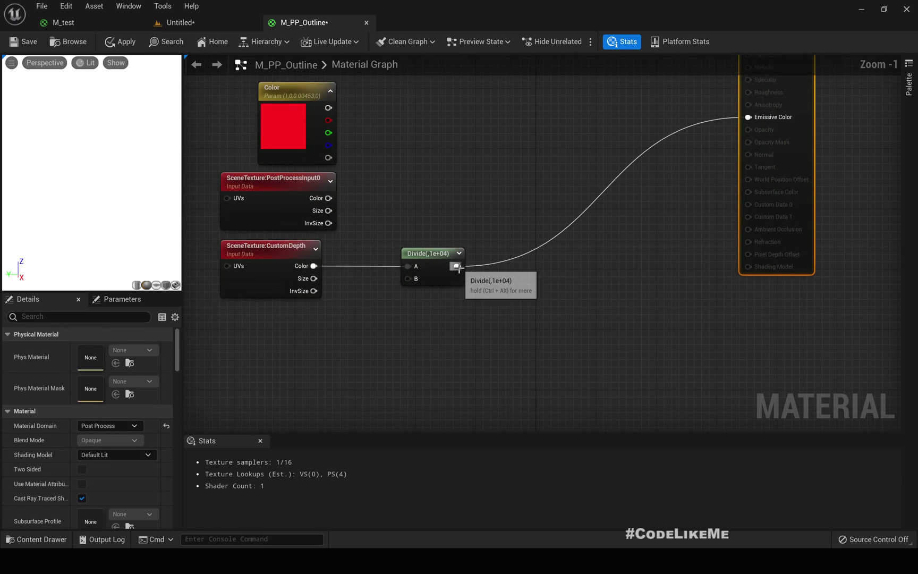
left_click_drag(456, 266, 506, 268)
type("clamp")
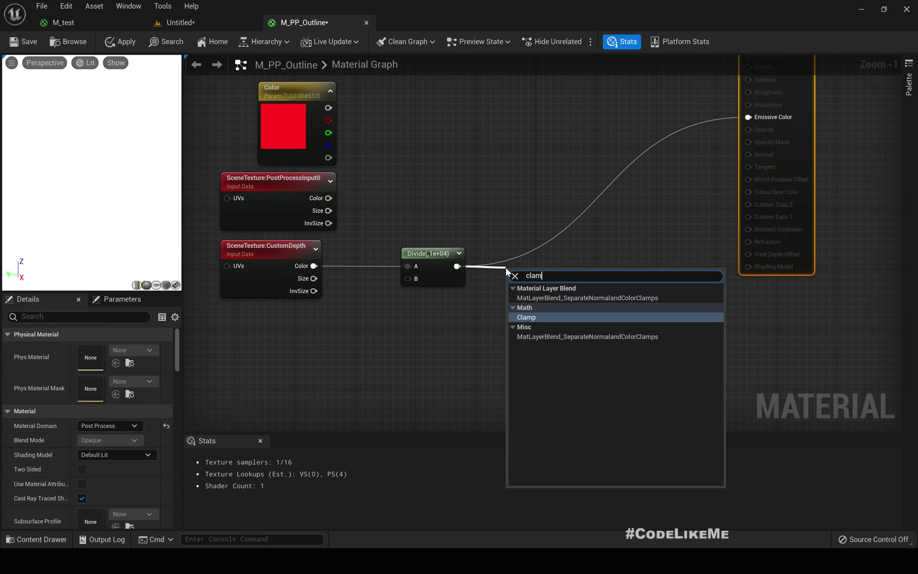
key("Return")
left_click_drag(553, 285, 546, 264)
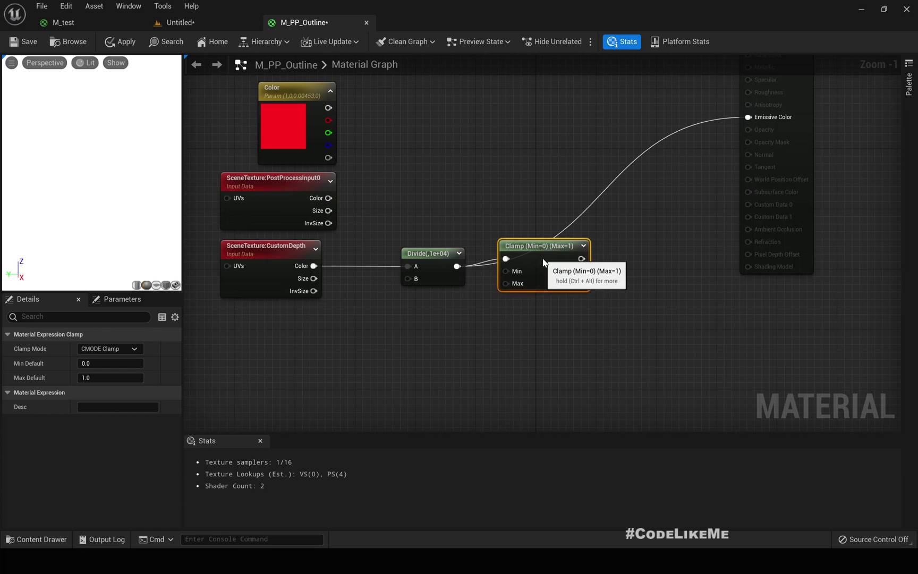
right_click_drag(582, 261, 500, 259)
left_click_drag(499, 263, 537, 265)
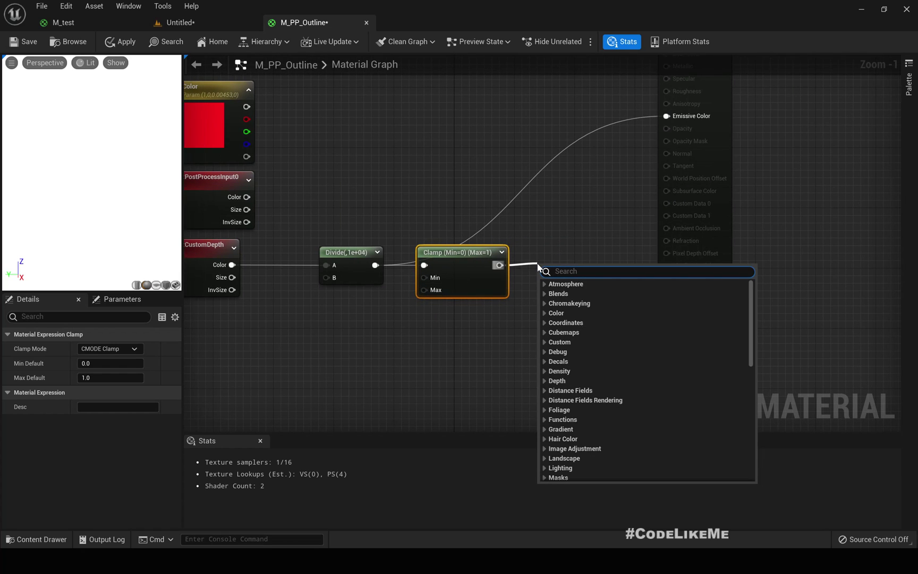
right_click_drag(370, 219, 433, 254)
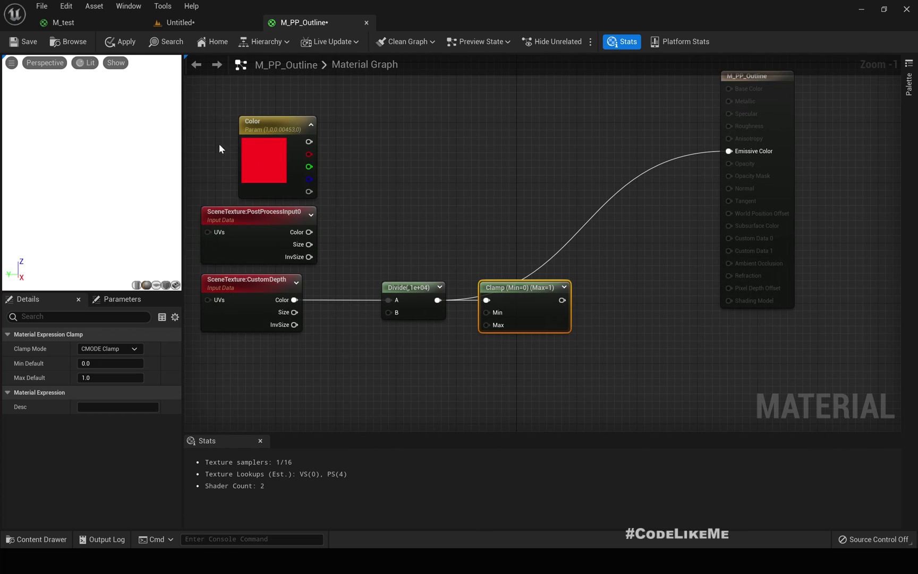
Connect the Clamp output to Emissive Color and apply the material
left_click(268, 186)
left_click(290, 215, "ctrl")
left_click_drag(290, 215, 351, 178)
right_click_drag(418, 174, 430, 203)
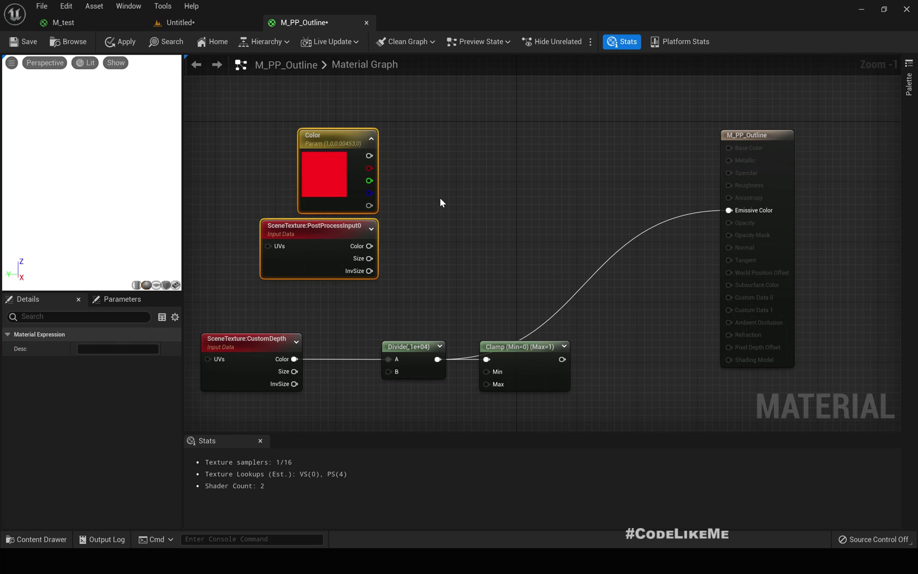
left_click(481, 221)
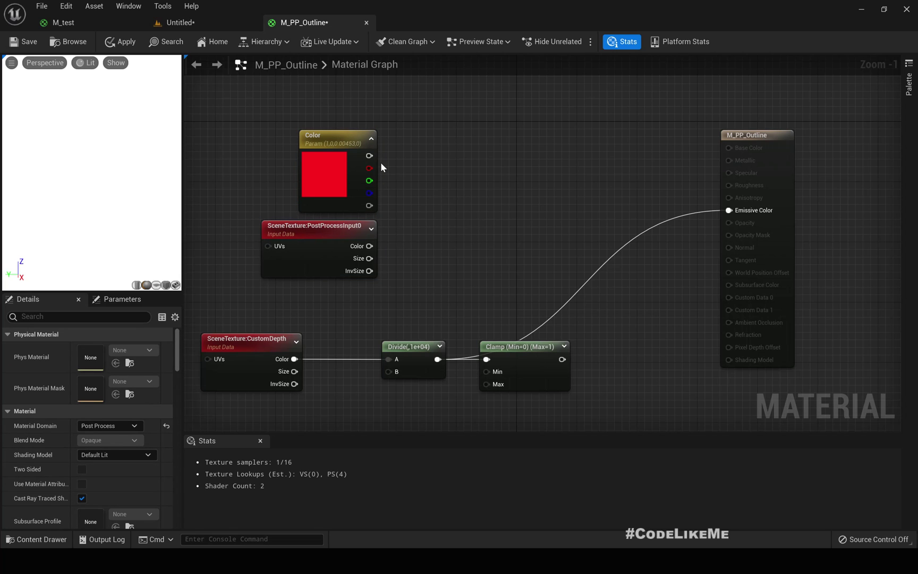
left_click_drag(369, 155, 514, 230)
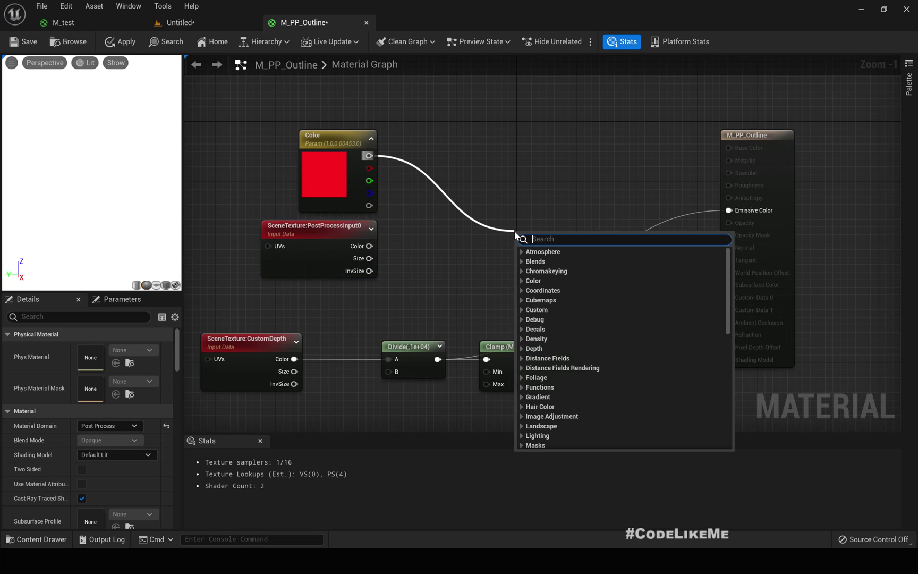
left_click(524, 179)
right_click_drag(596, 361, 582, 346)
left_click_drag(543, 350, 716, 204)
left_click(117, 41)
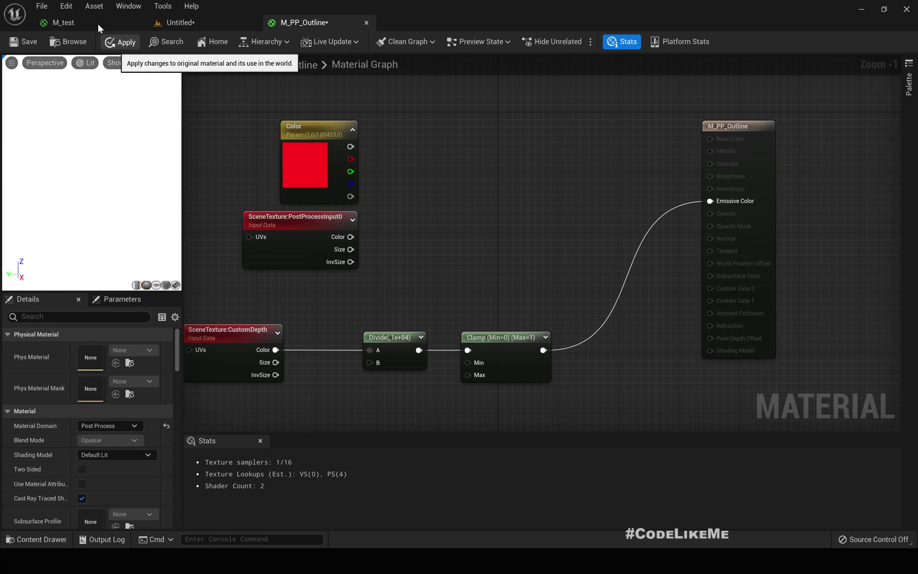
left_click(125, 23)
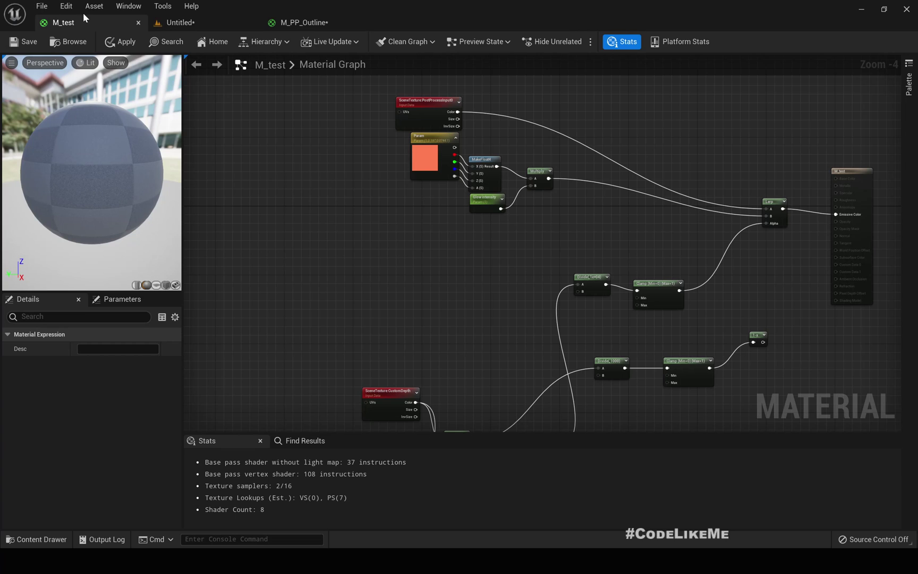
View the level, where the cube and mannequin render as black silhouettes on white
left_click(178, 23)
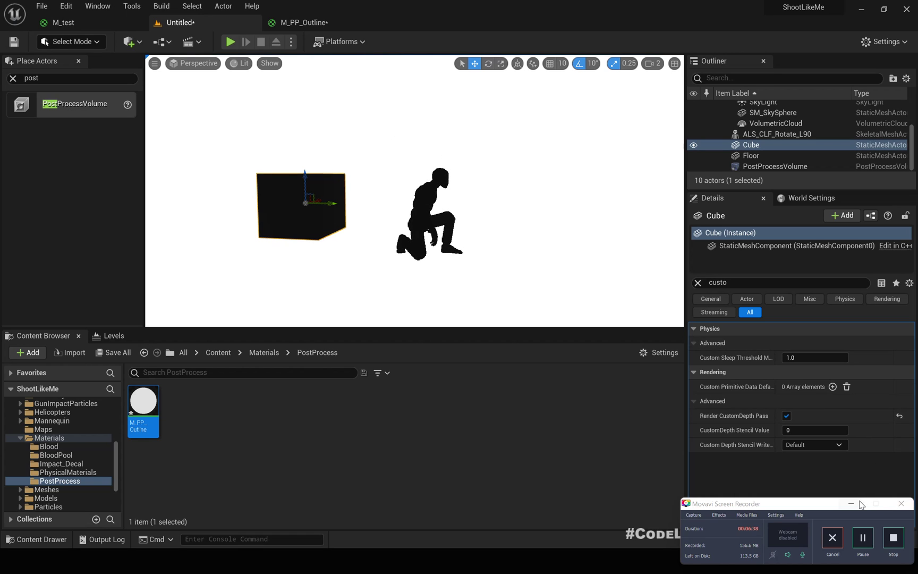
left_click(851, 503)
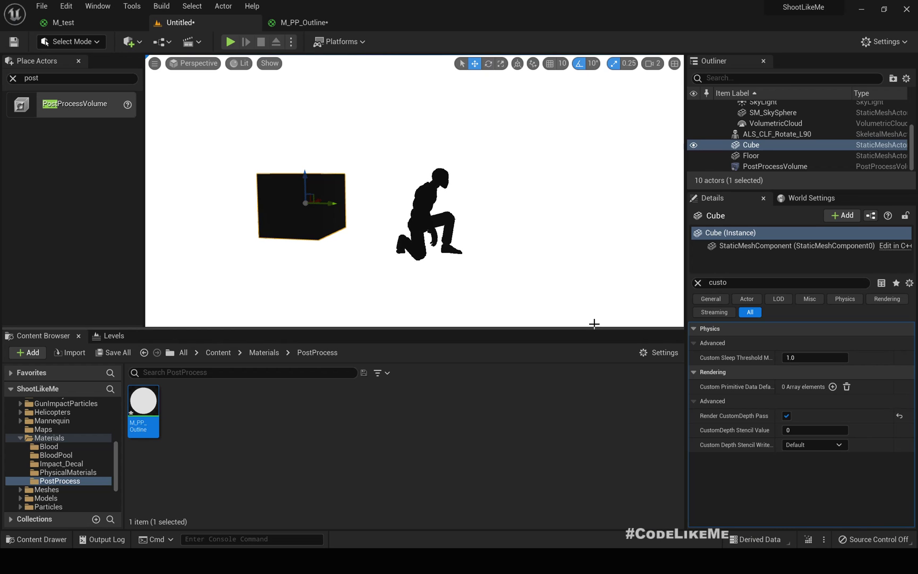
Add a Lerp taking the red Color as A, PostProcessInput0 as B, and Clamp as Alpha
left_click(300, 22)
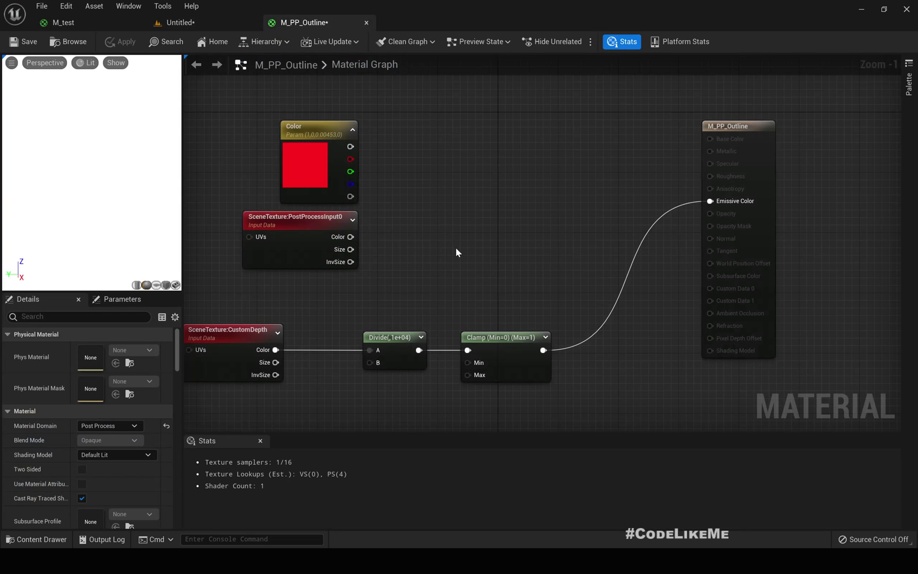
left_click_drag(350, 147, 515, 230)
type("l")
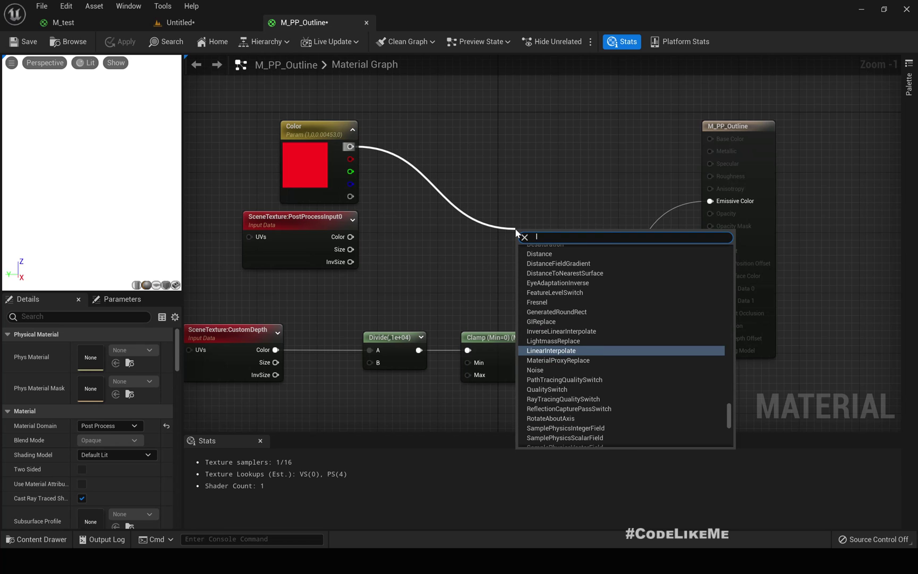
type("erp")
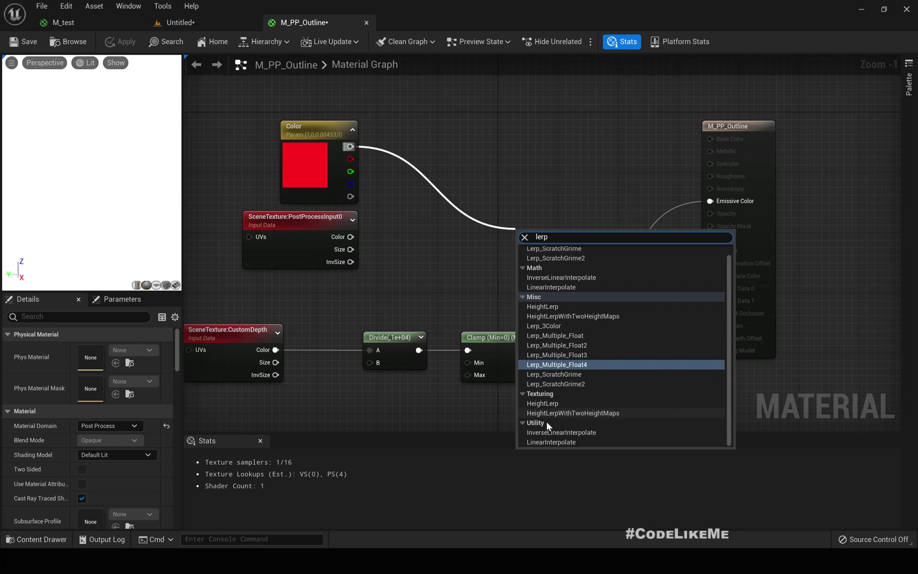
left_click(555, 442)
left_click_drag(535, 241, 518, 214)
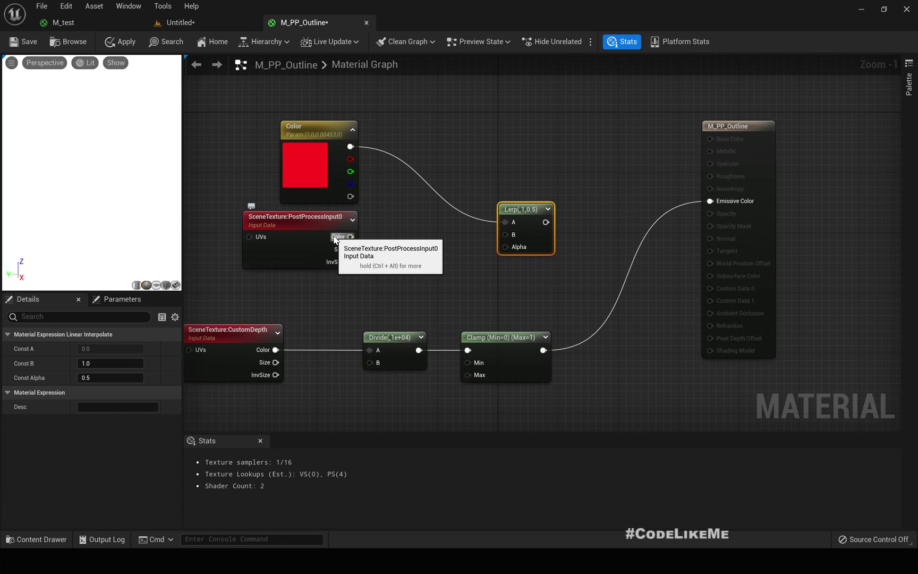
left_click(332, 216)
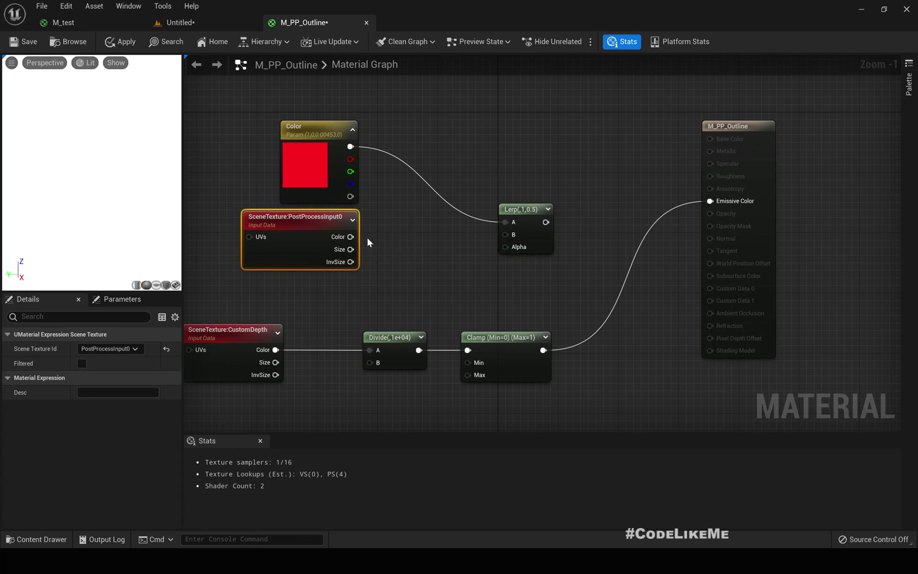
left_click_drag(334, 237, 505, 234)
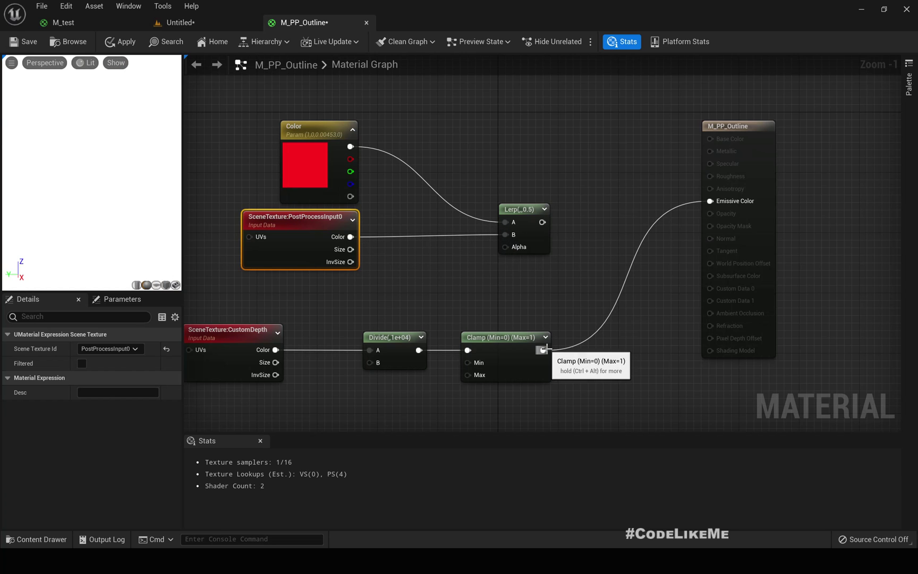
left_click_drag(542, 349, 710, 201)
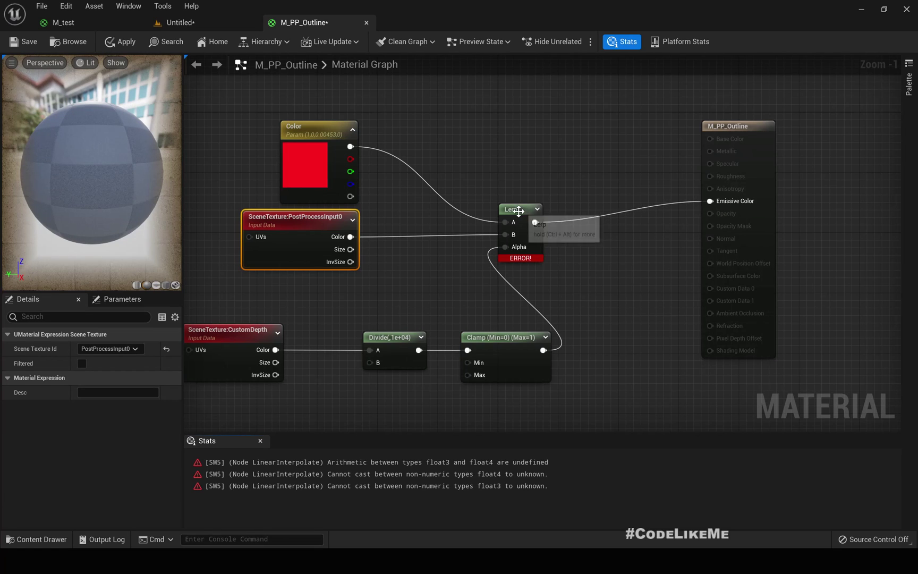
left_click_drag(515, 208, 567, 209)
Insert an RGB ComponentMask on PostProcessInput0's colour and feed it into Lerp B
left_click_drag(350, 236, 385, 240)
type("componen")
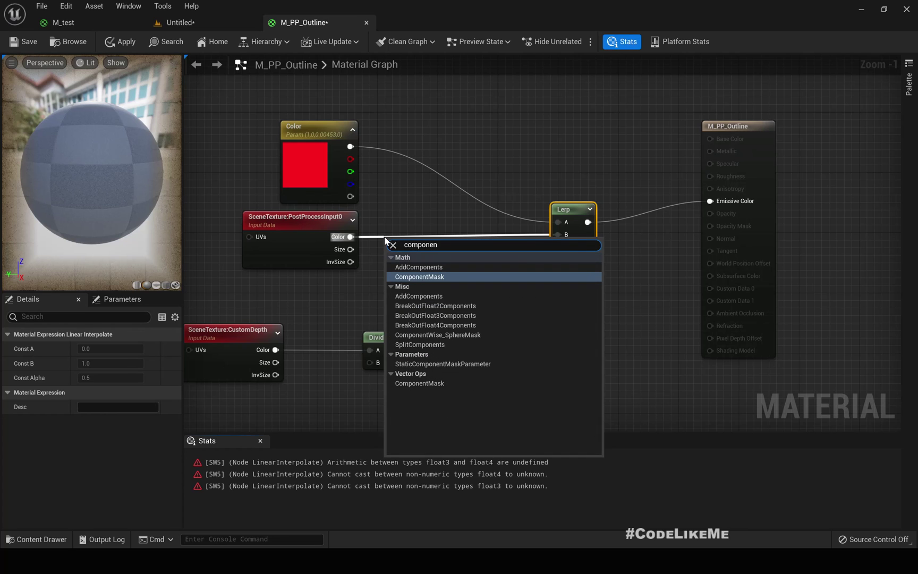
key("Return")
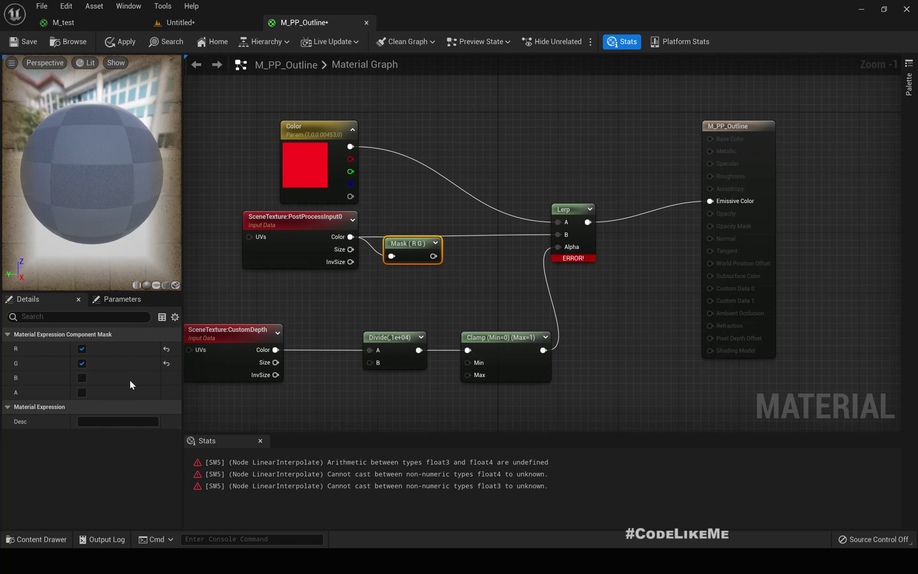
left_click(82, 378)
left_click_drag(438, 258, 557, 235)
left_click_drag(418, 250, 416, 232)
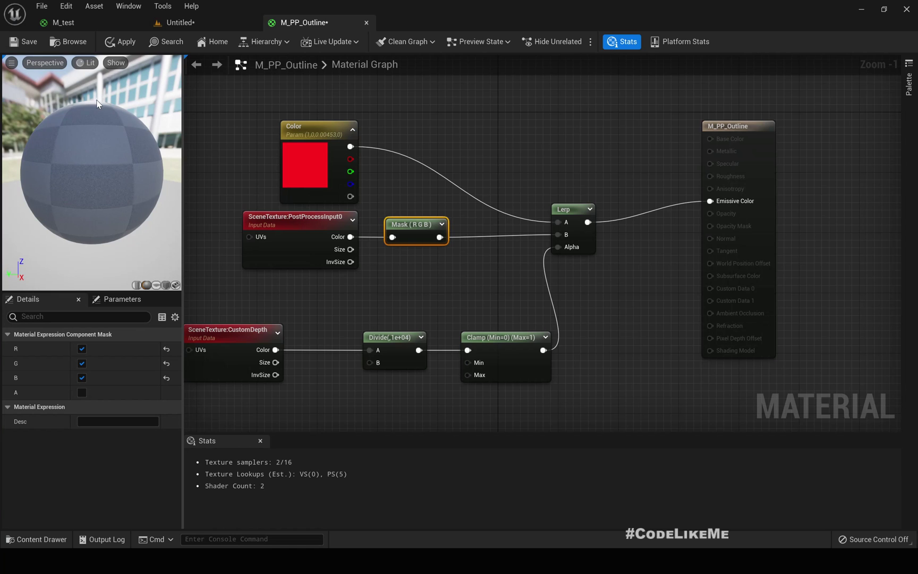
Apply the Lerp version of the material and check it in the level viewport
left_click(122, 41)
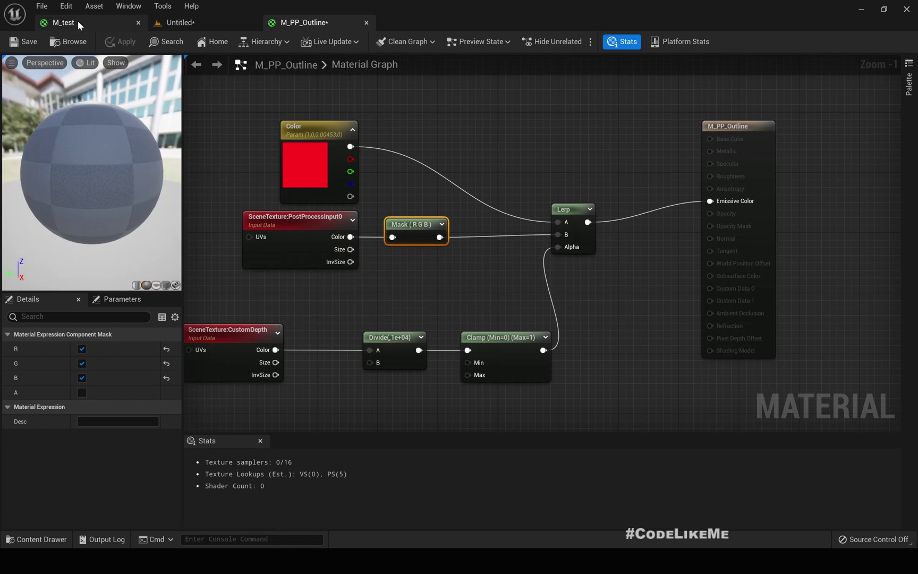
left_click(226, 24)
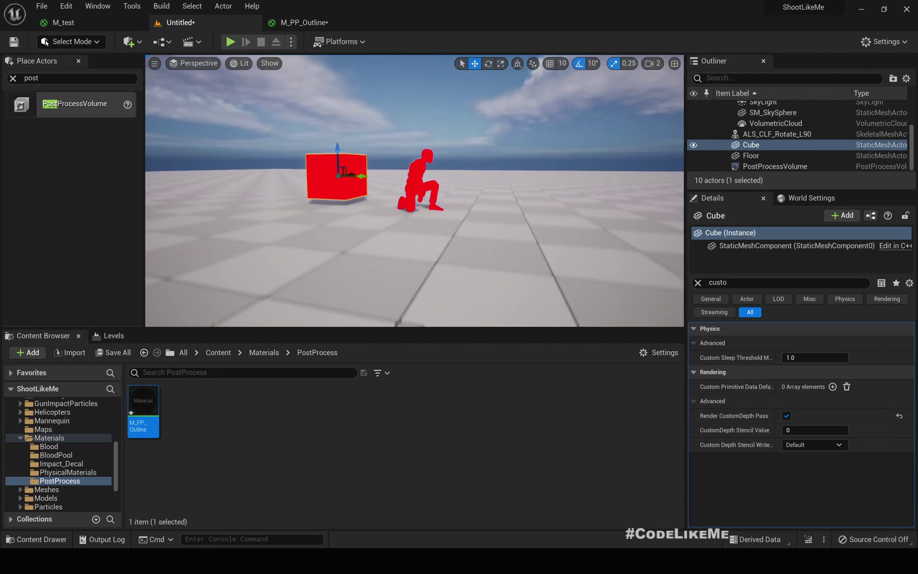
right_click_drag(466, 176, 466, 175)
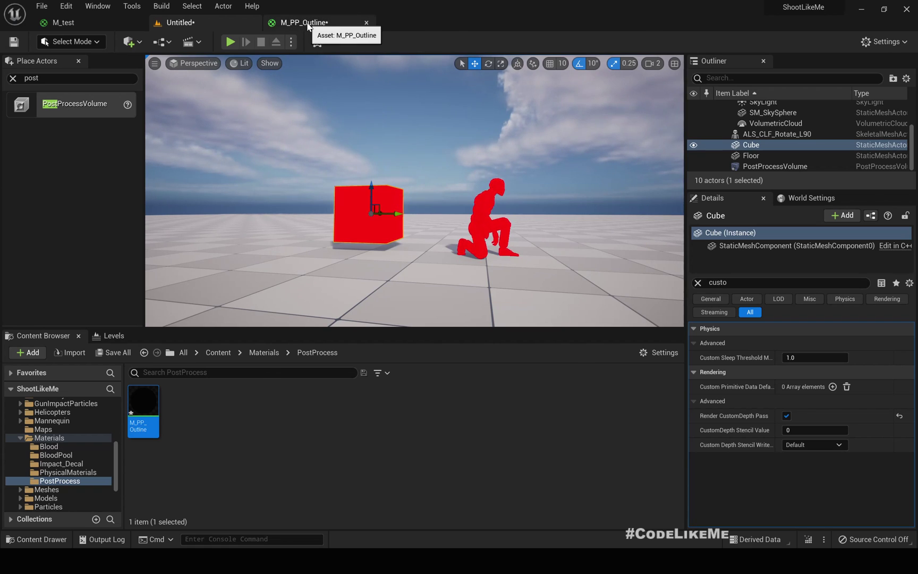
left_click(305, 22)
left_click(203, 23)
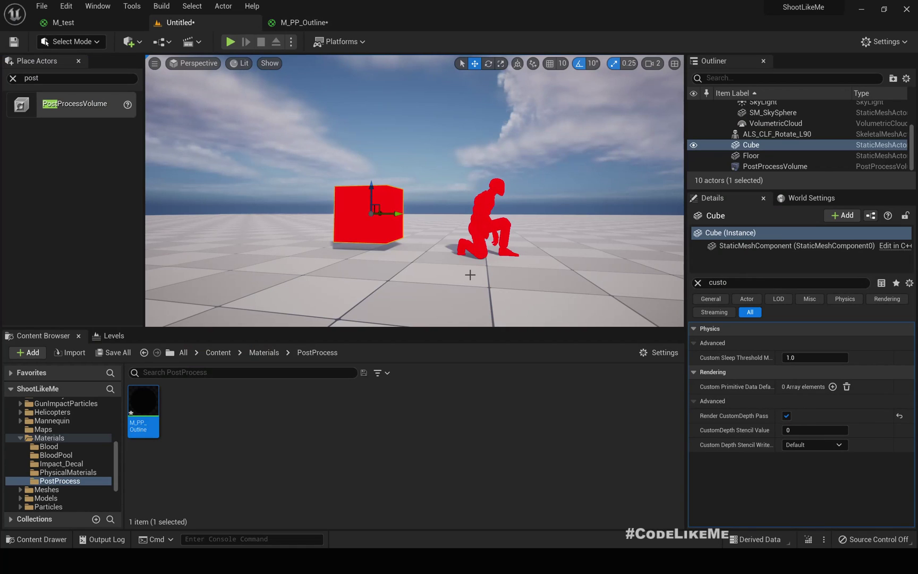
left_click(336, 162)
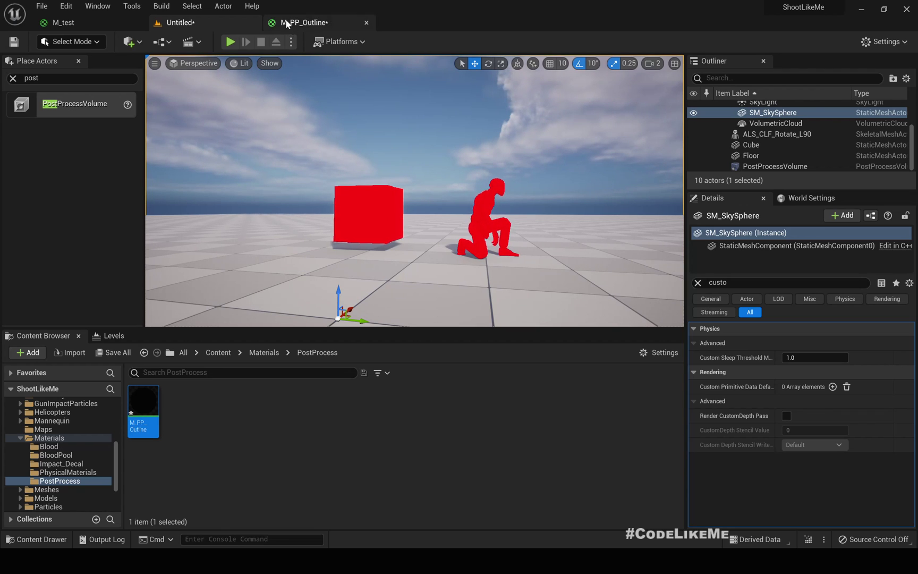
Connect the Clamp result directly to Emissive Color, apply, and check the silhouettes in the level
left_click(305, 22)
right_click_drag(507, 303, 524, 347)
left_click_drag(507, 354, 677, 205)
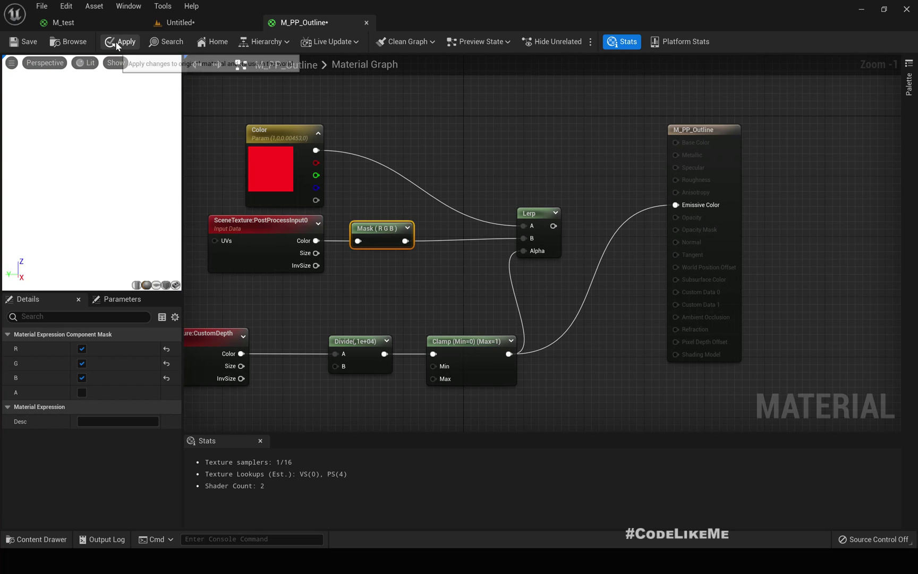
left_click(84, 24)
left_click(180, 23)
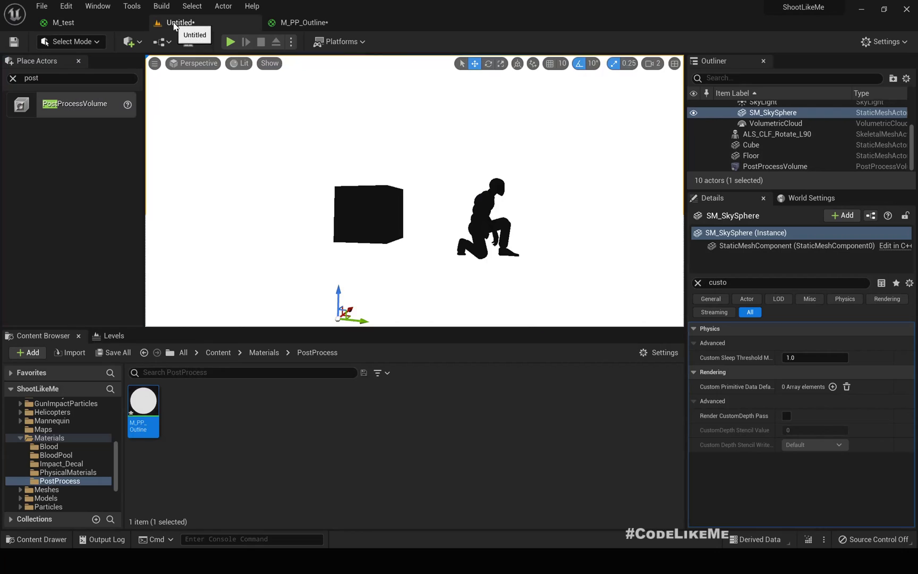
scroll(380, 191, "up", 5)
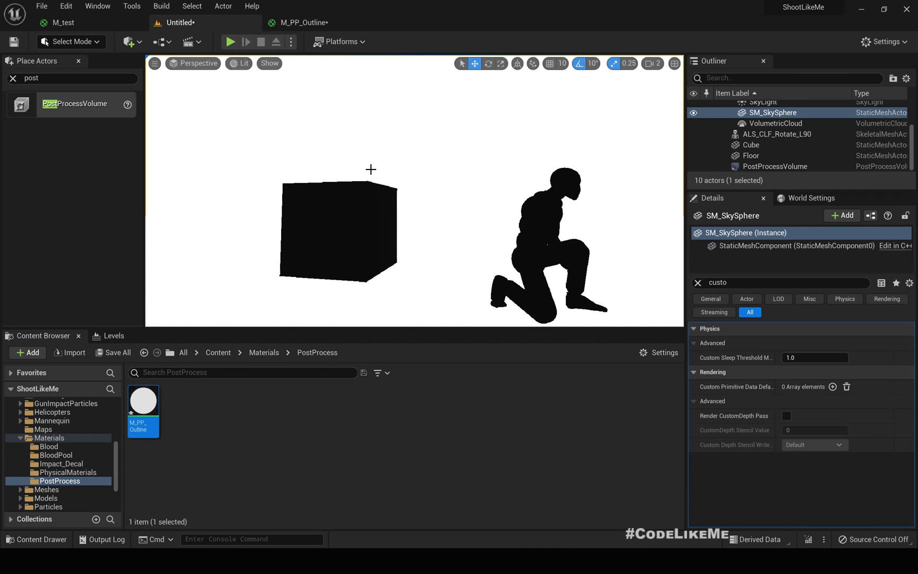
Duplicate the SceneTexture:CustomDepth node with Ctrl+D, set the copy beneath it, and shift both left
left_click(305, 22)
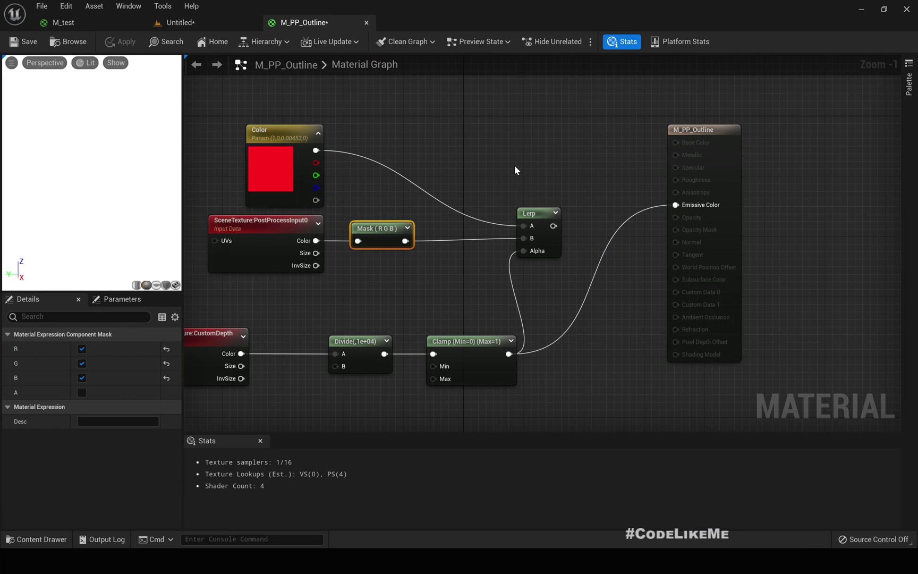
right_click_drag(515, 165, 744, 75)
right_click_drag(428, 273, 493, 232)
left_click(493, 232)
key("ctrl+d")
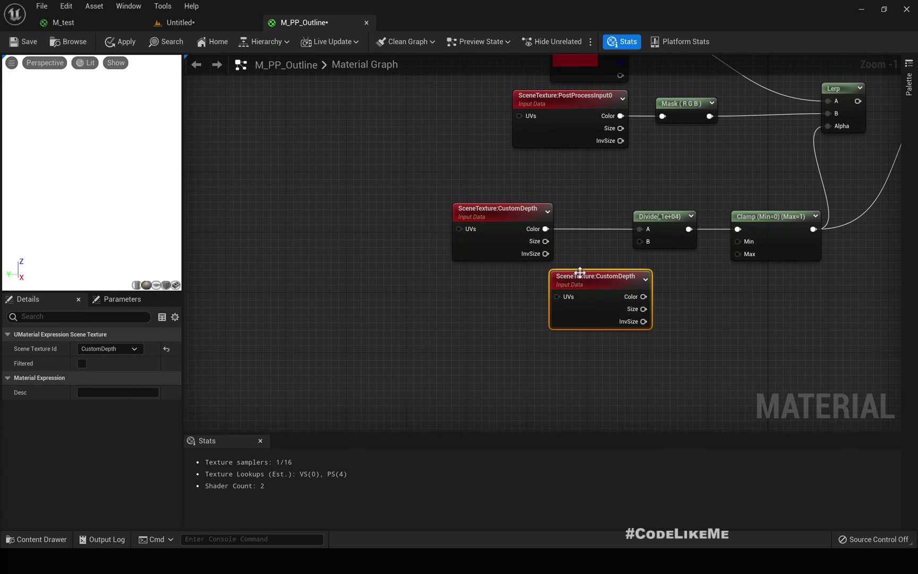
left_click_drag(593, 284, 495, 300)
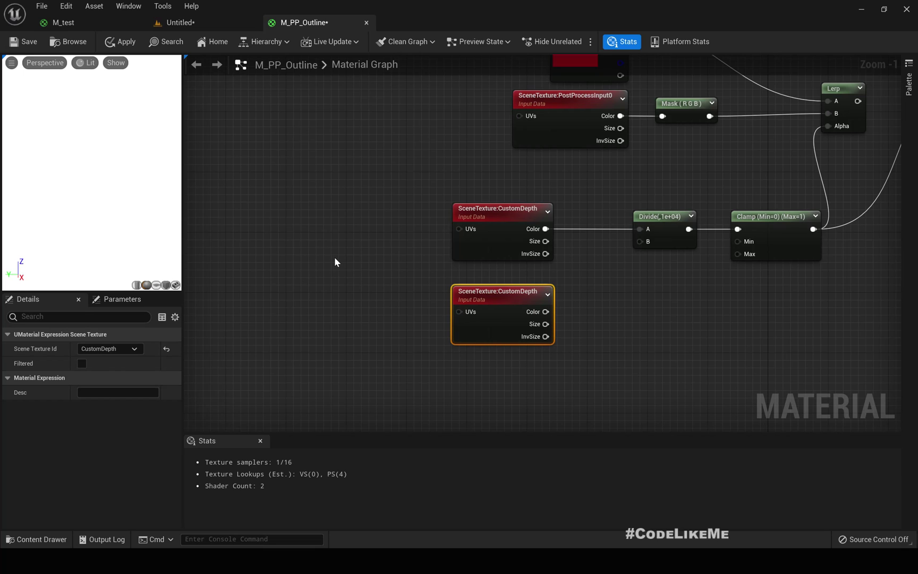
right_click_drag(334, 262, 381, 256)
left_click_drag(365, 204, 451, 298)
right_click_drag(375, 384, 488, 356)
scroll(483, 350, "down", 1)
scroll(511, 328, "up", 1)
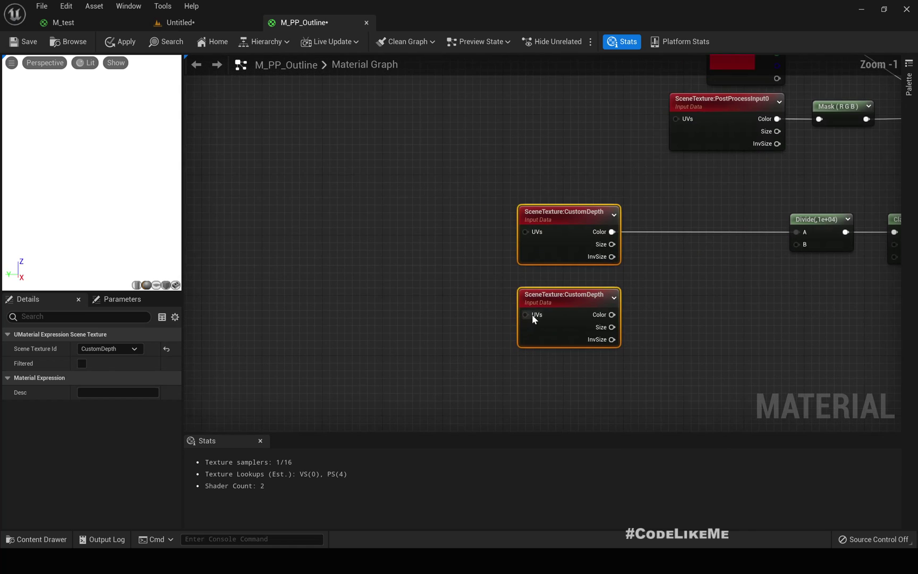
Place a ScreenPosition node in empty graph space
right_click(328, 316)
type("screenpos")
key("Return")
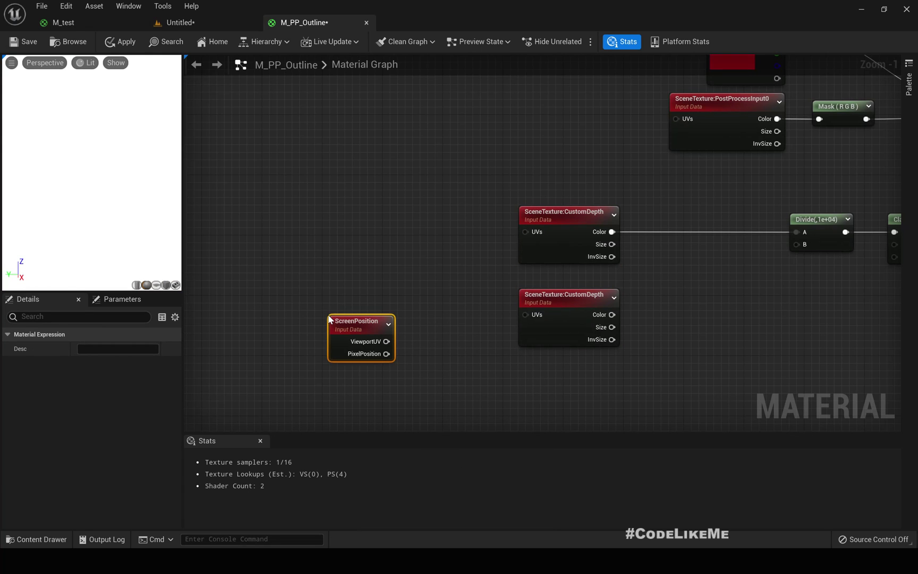
left_click_drag(363, 327, 297, 311)
right_click_drag(410, 358, 420, 366)
scroll(421, 366, "up", 1)
Add an Add node on ViewportUV, with a new Append node feeding its B input
left_click_drag(349, 333, 410, 332)
type("add")
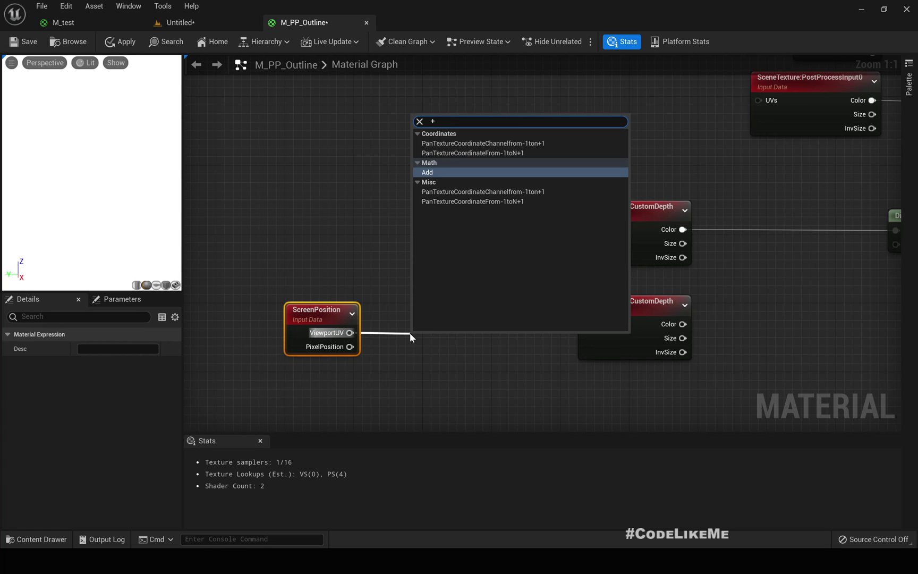
key("Return")
left_click_drag(434, 352, 438, 331)
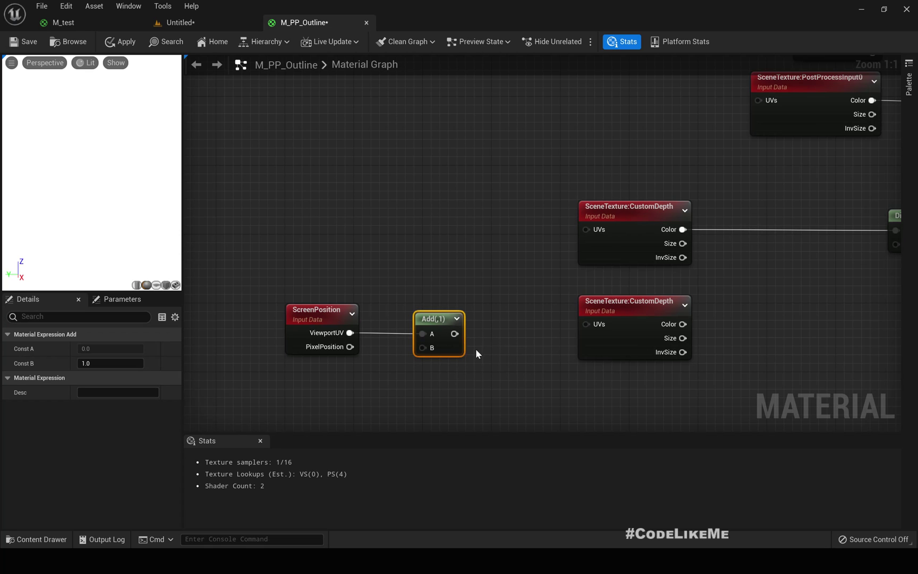
right_click_drag(454, 370, 464, 328)
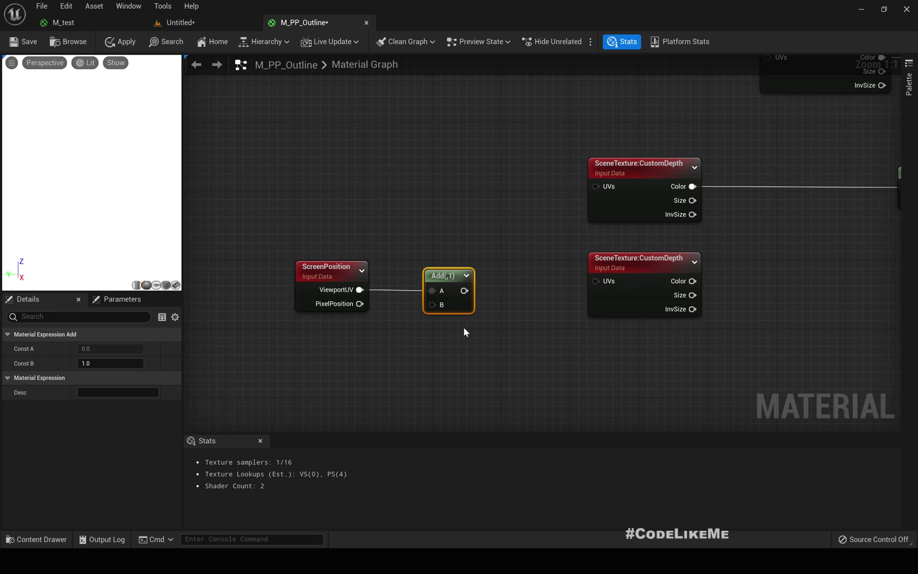
left_click_drag(464, 290, 608, 312)
right_click_drag(426, 337, 543, 292)
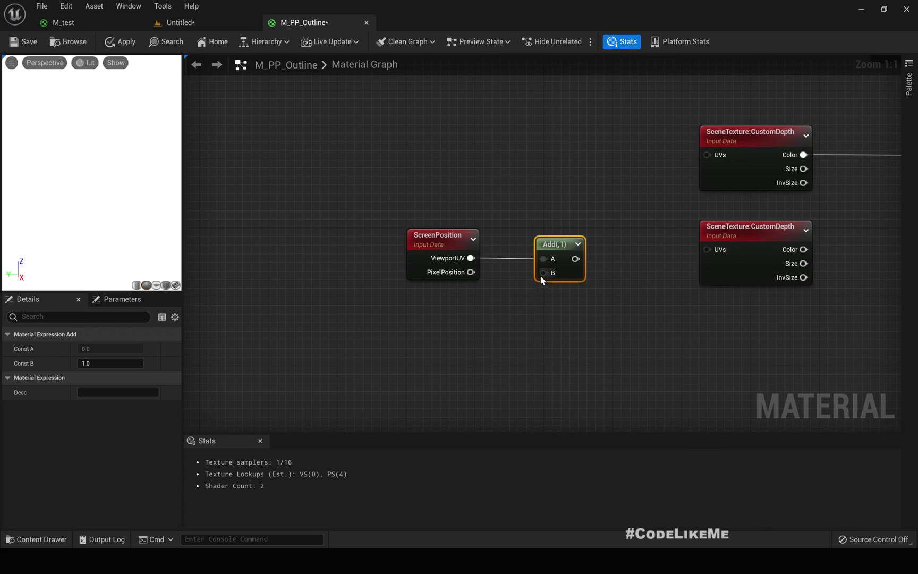
left_click_drag(543, 273, 513, 323)
type("app")
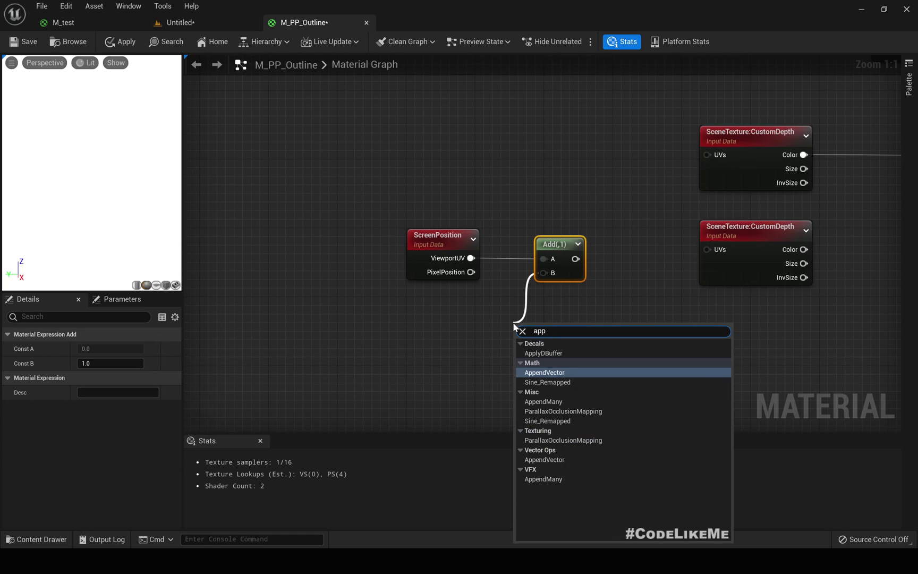
key("Return")
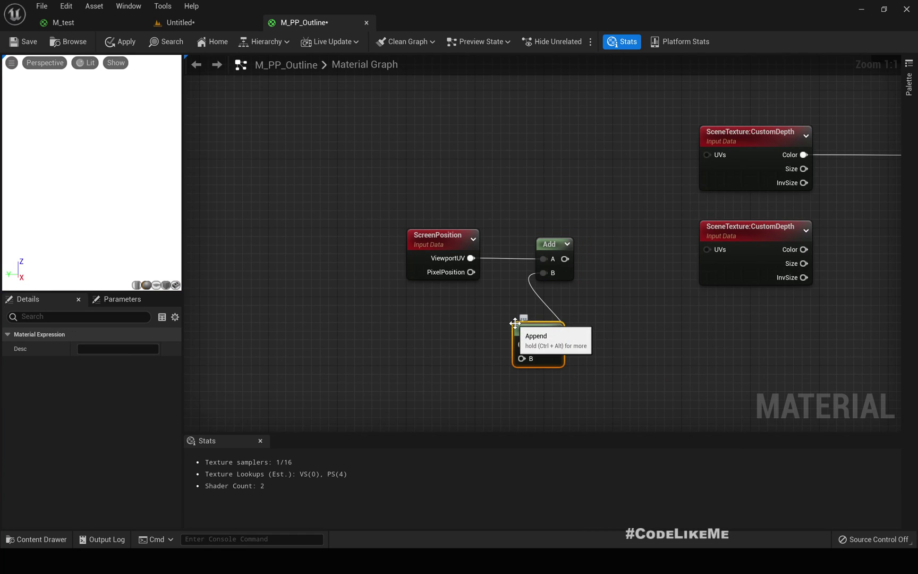
Insert a Mask (R G) ComponentMask between ViewportUV and the Add node's A input
left_click(386, 303)
left_click_drag(447, 237, 376, 261)
type("compo")
key("Return")
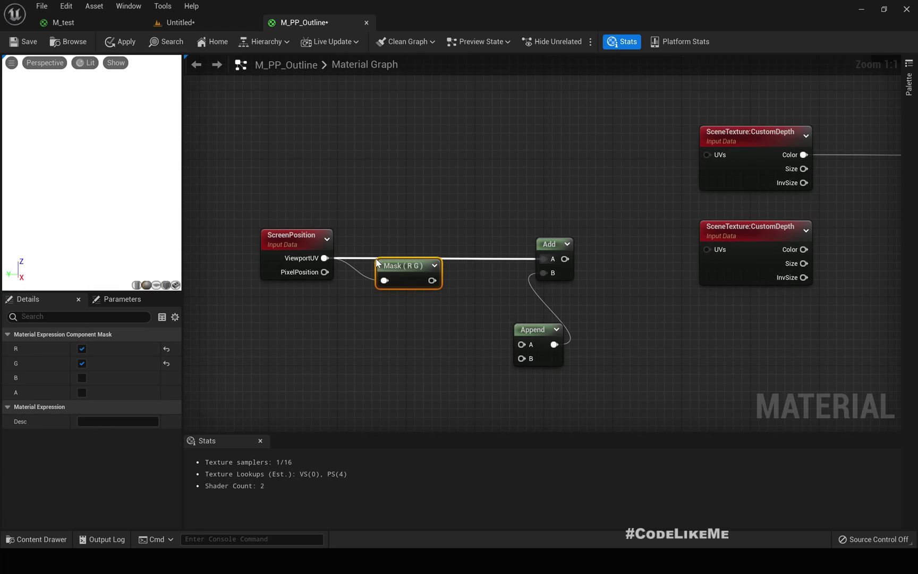
left_click_drag(432, 280, 551, 260)
left_click_drag(401, 271, 406, 251)
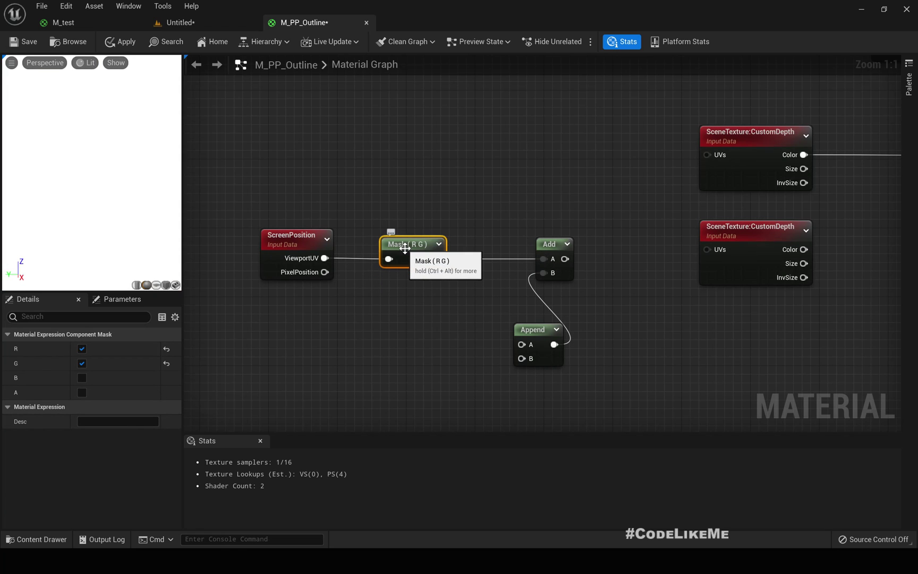
left_click_drag(533, 329, 445, 322)
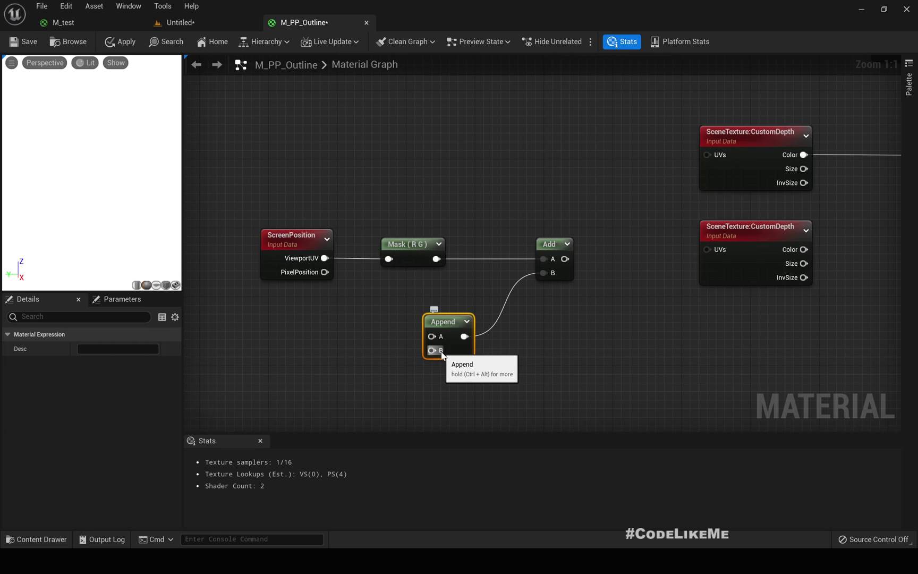
Promote Append's A and B inputs to scalar parameters 'X offset' and 'B', stacking B below
right_click(433, 336)
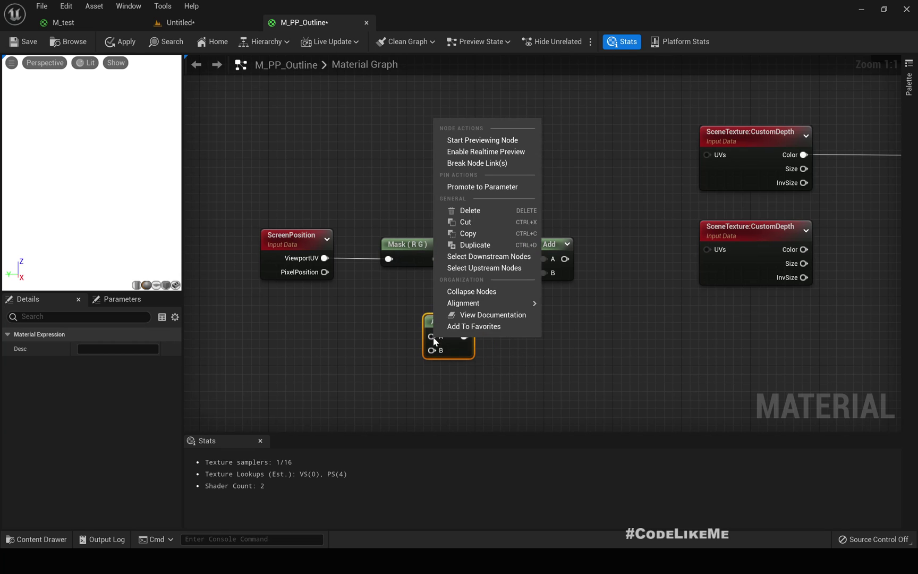
left_click(466, 187)
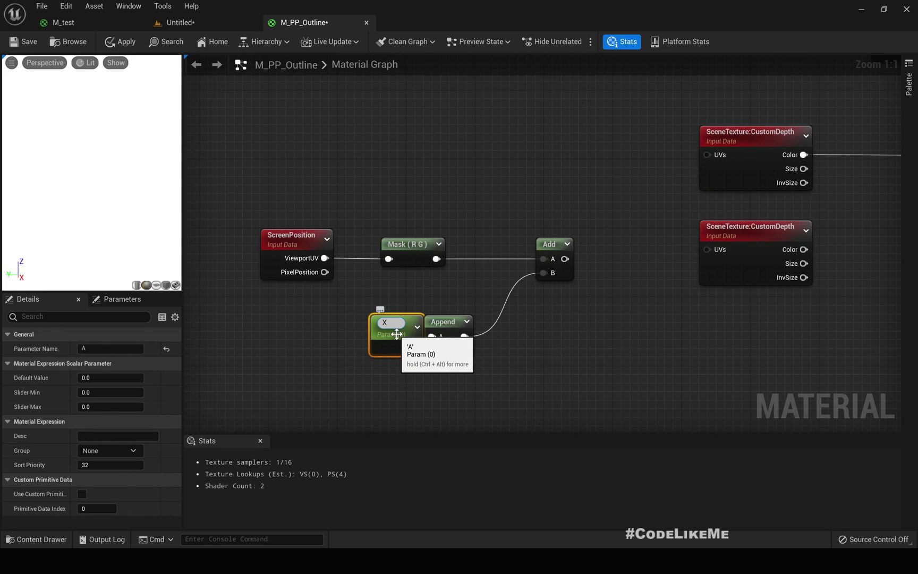
type("X offset")
key("Return")
left_click_drag(396, 334, 379, 327)
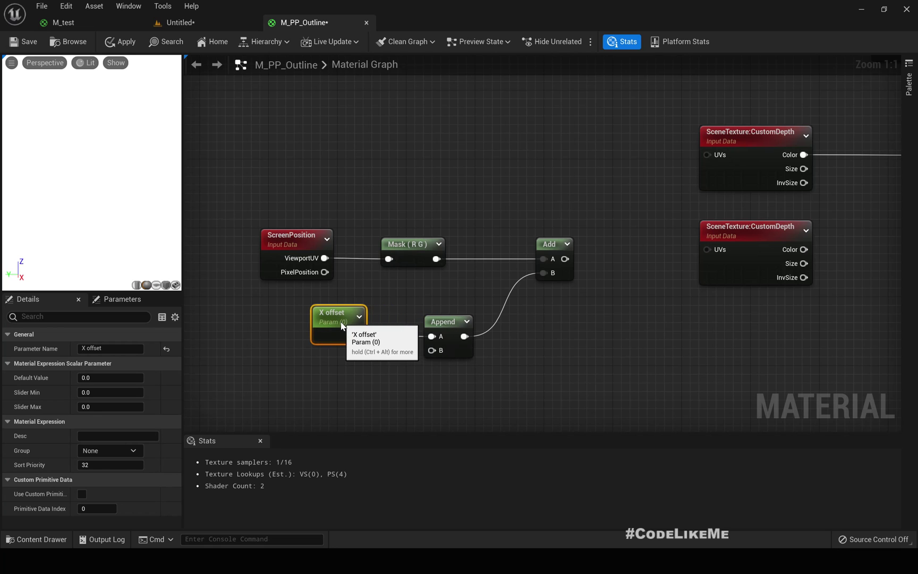
left_click_drag(342, 326, 325, 326)
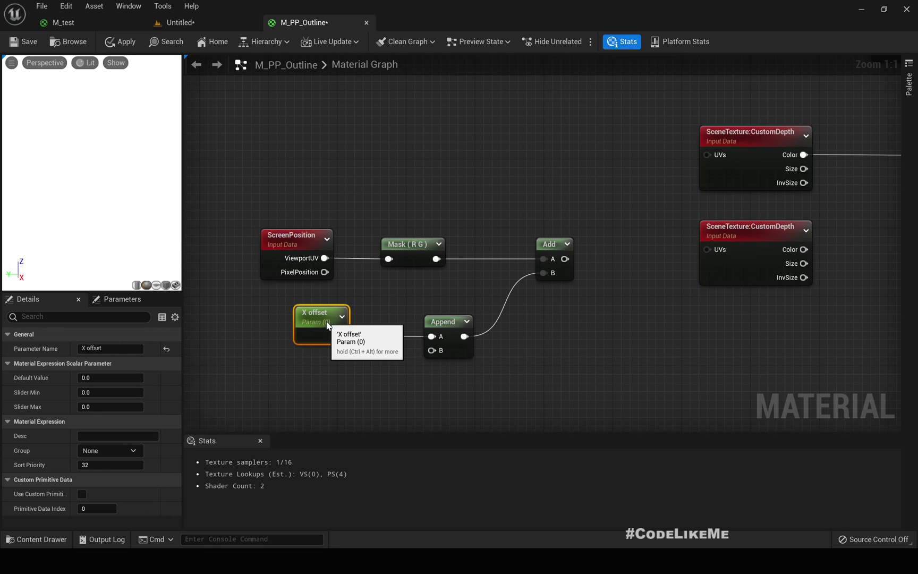
right_click(433, 350)
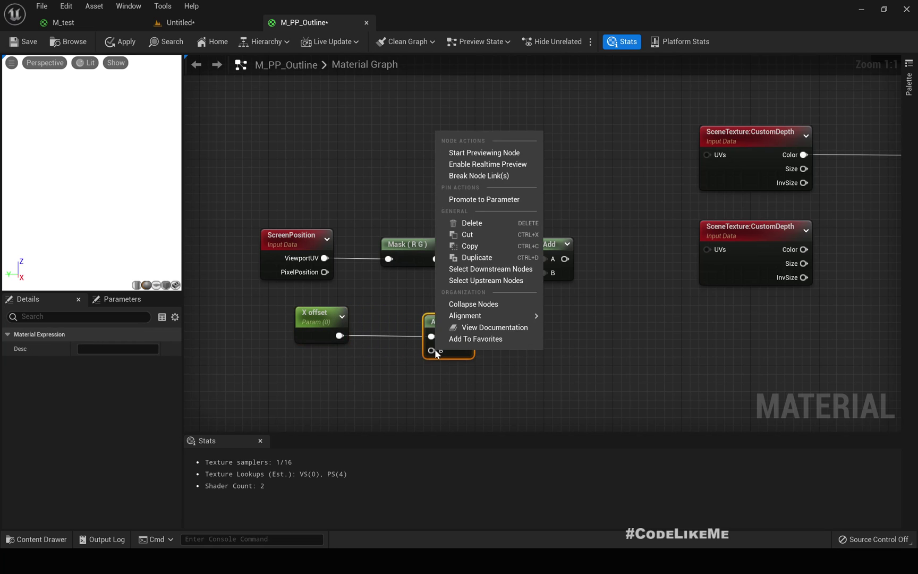
left_click(465, 199)
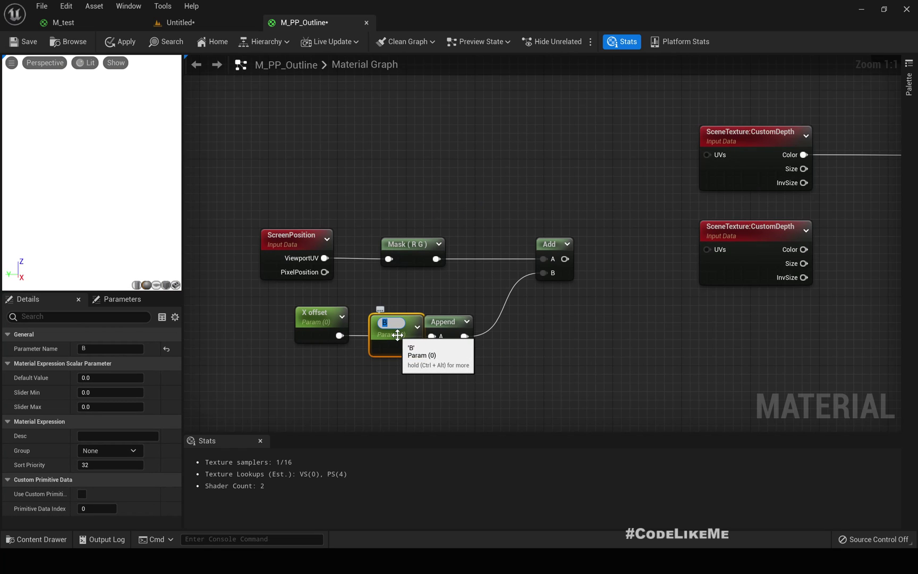
left_click_drag(397, 334, 321, 376)
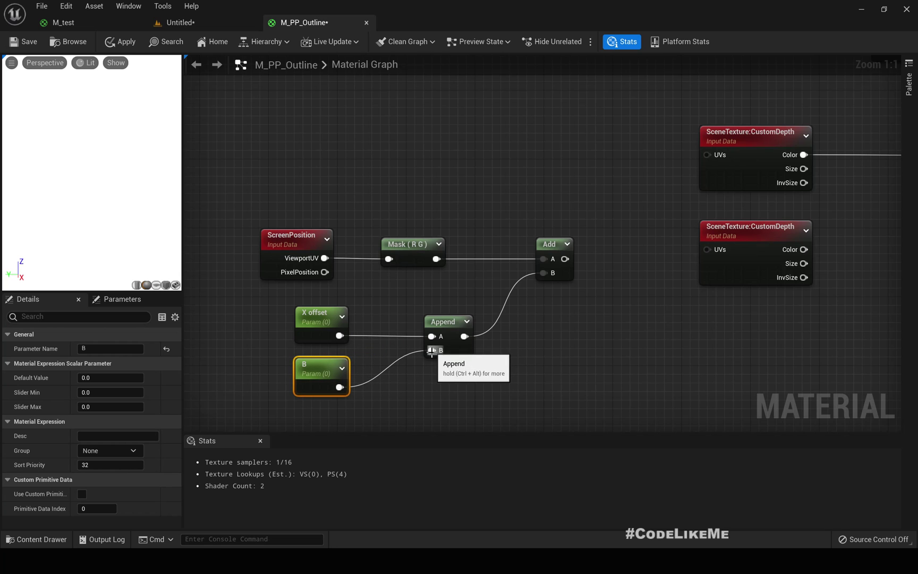
Set the X offset parameter's default value to 0.001
left_click(316, 323)
left_click(106, 377)
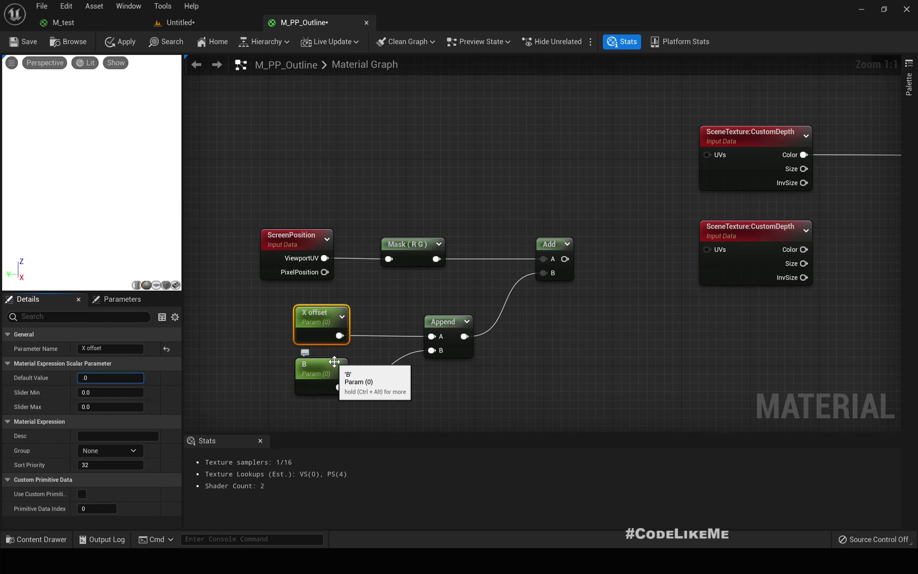
key("Return")
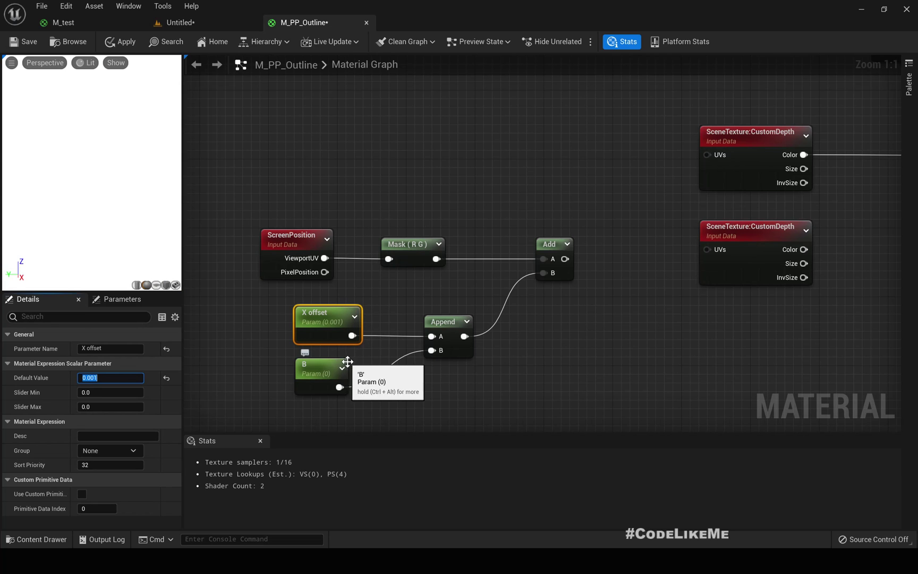
Wire Add's output into the lower CustomDepth UVs and feed its Color into Divide A
right_click_drag(610, 276, 585, 330)
left_click_drag(569, 269, 709, 258)
right_click_drag(706, 334, 484, 329)
scroll(687, 333, "down", 1)
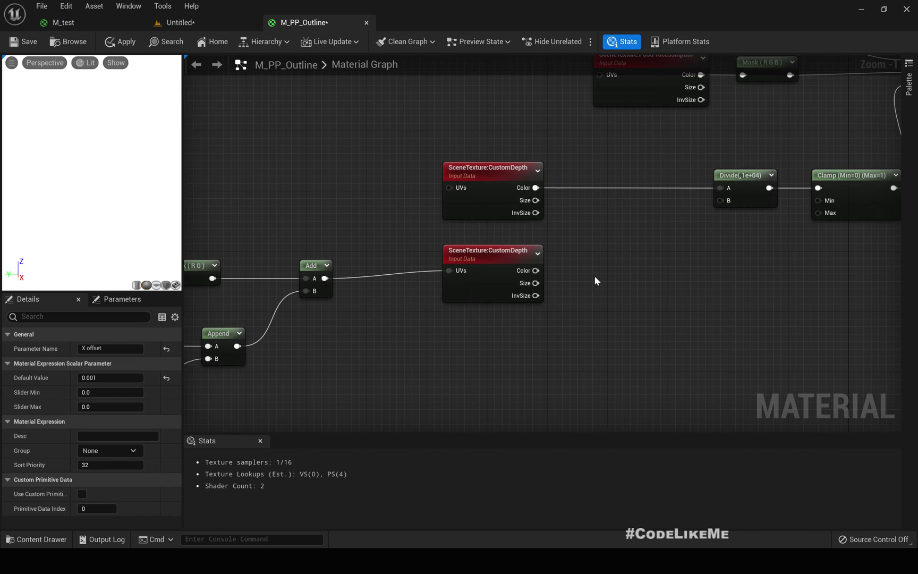
right_click_drag(593, 286, 391, 352)
left_click_drag(449, 272, 646, 189)
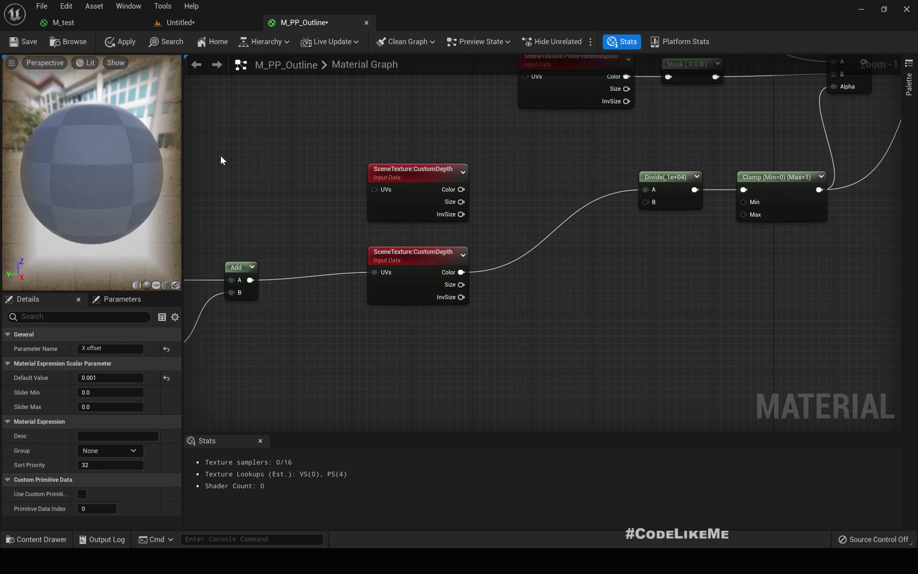
Inspect the selected Cube in the Untitled level viewport, then return to the M_PP_Outline graph
left_click(104, 22)
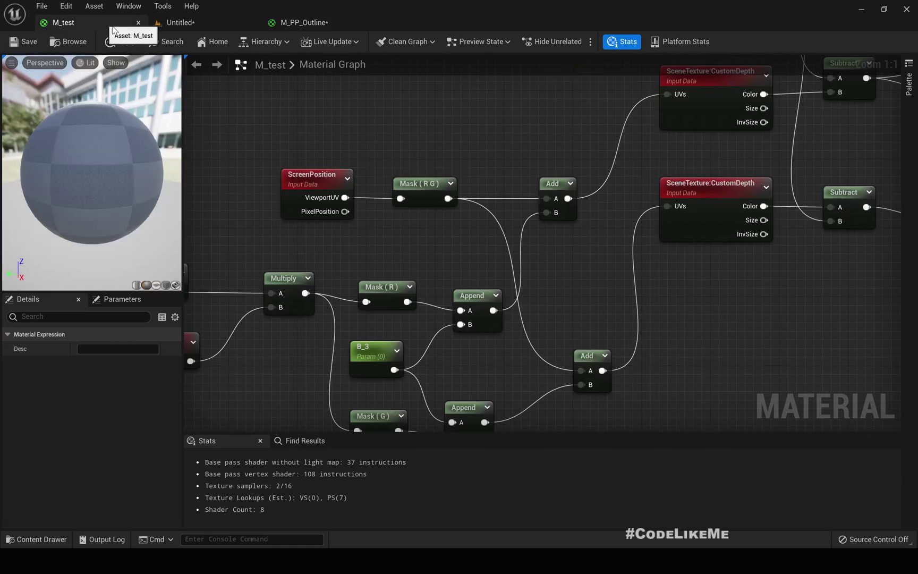
left_click(198, 22)
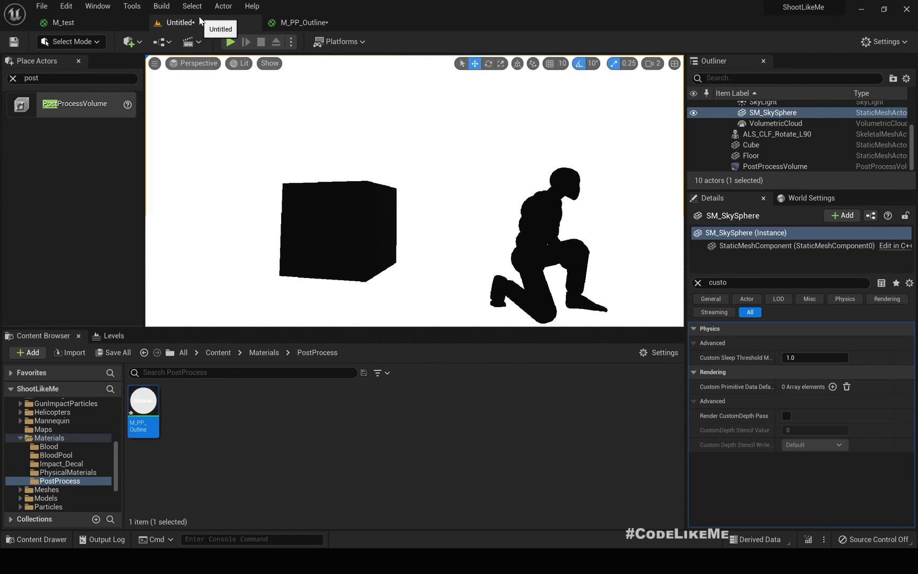
left_click(358, 209)
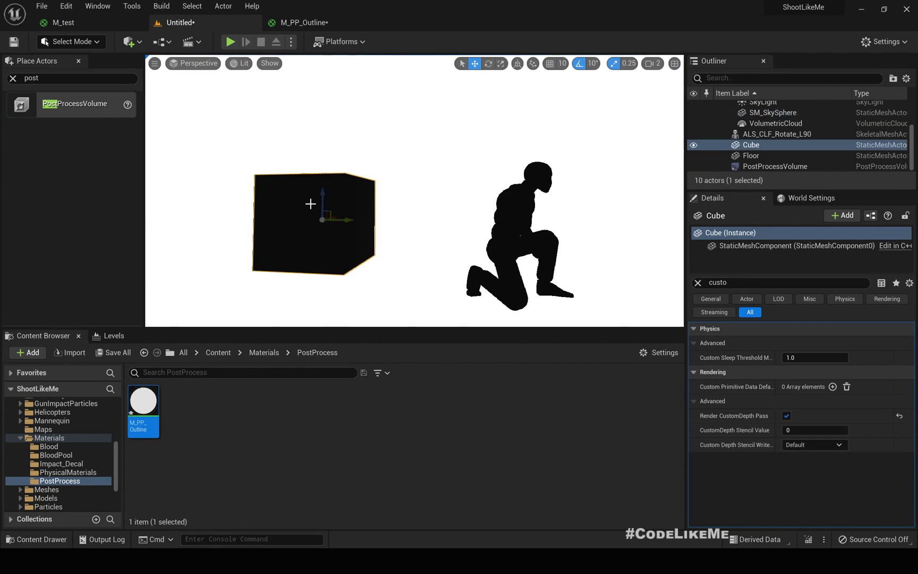
scroll(383, 225, "up", 6)
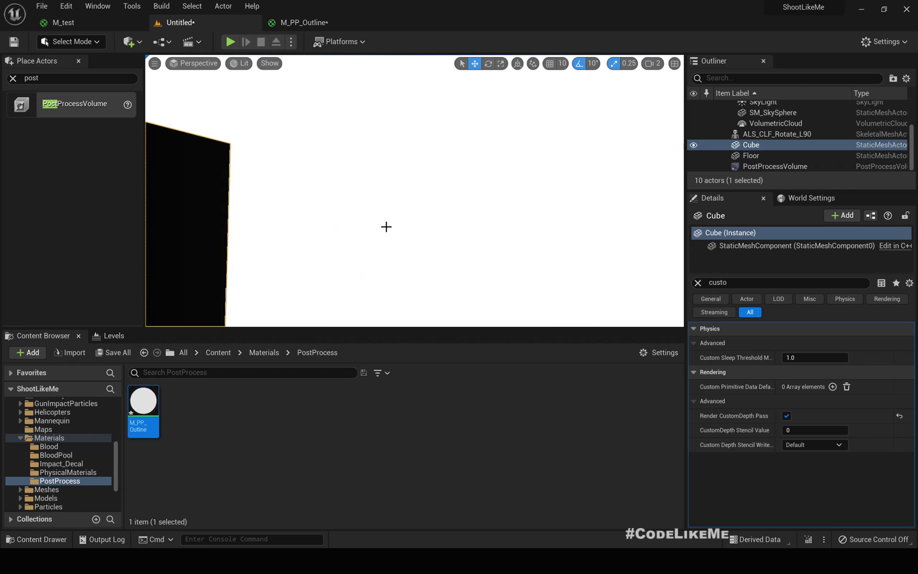
scroll(389, 228, "down", 5)
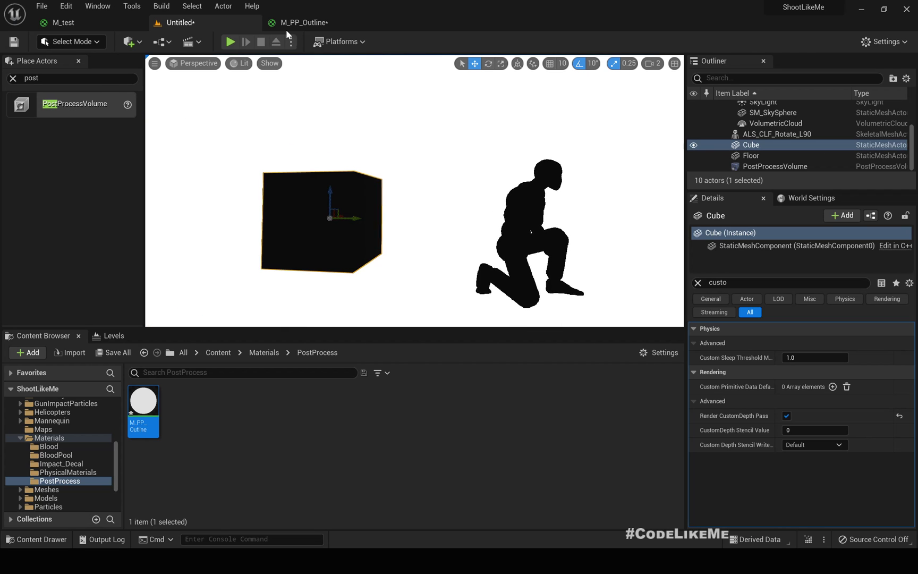
left_click(300, 22)
right_click_drag(305, 339, 691, 290)
Set X offset's default value to .01 and apply the material
left_click(118, 376)
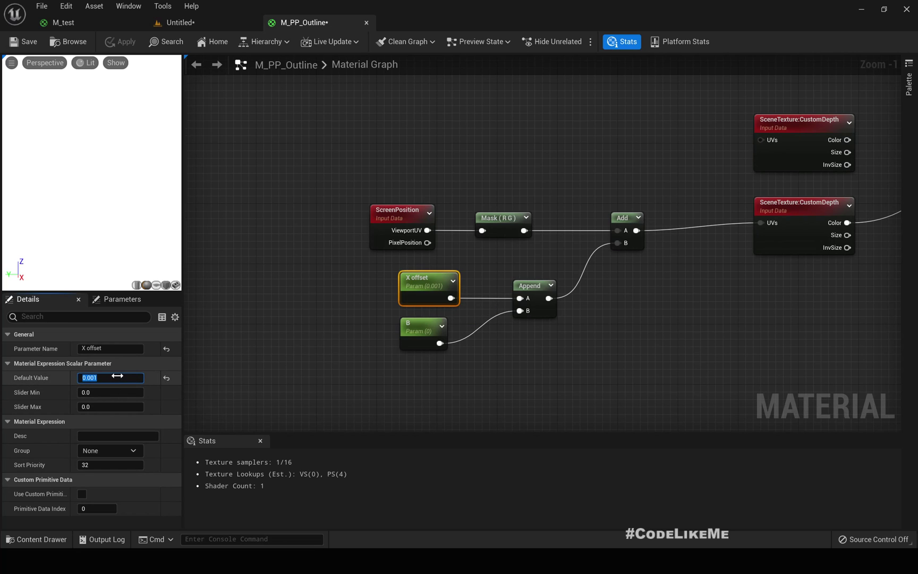
type(".01")
key("Return")
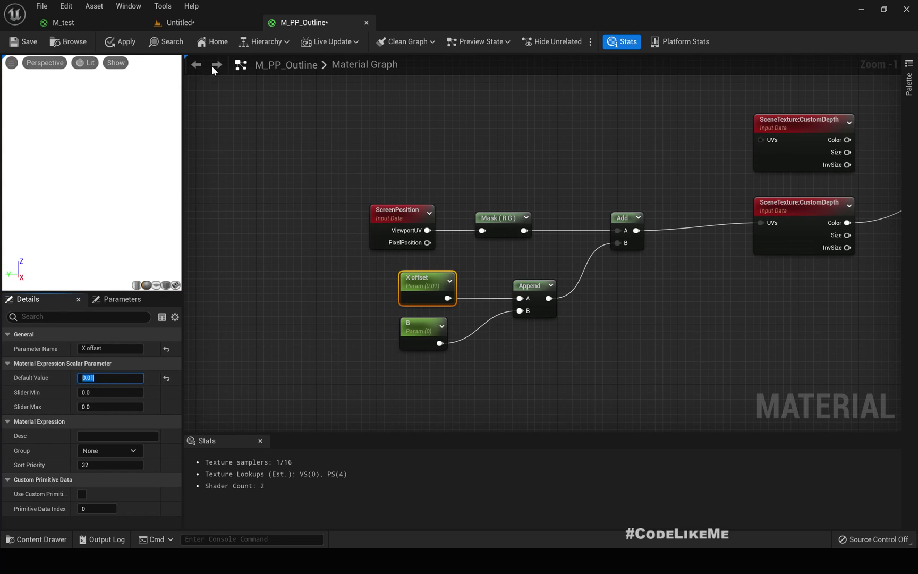
left_click(117, 41)
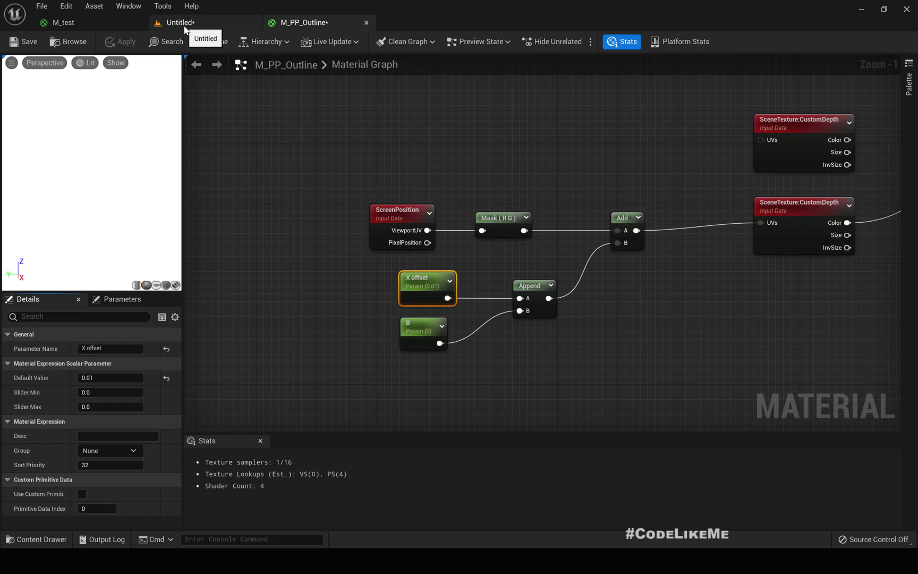
Check the updated outline on the Cube in the level viewport
left_click(212, 24)
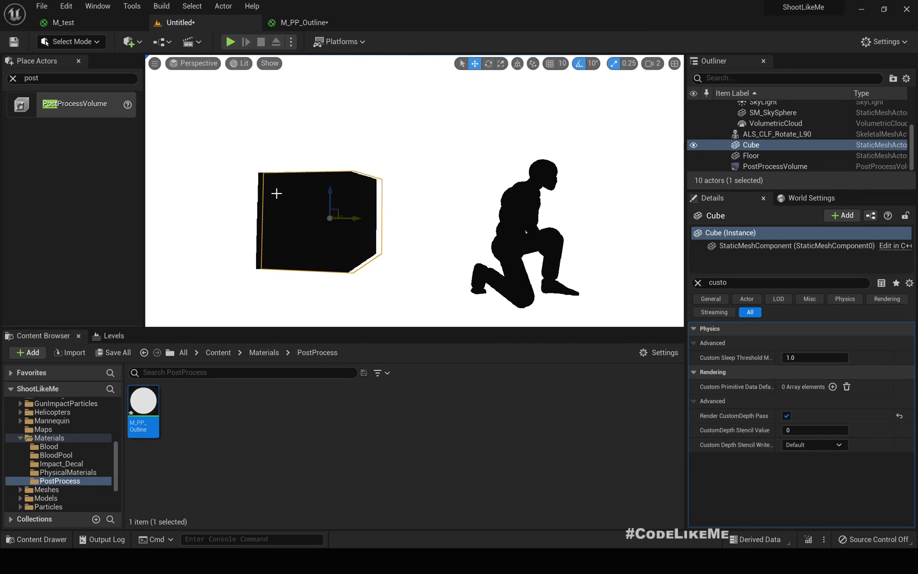
left_click(392, 212)
left_click(371, 212)
Connect X offset to Append's A input and move X offset and B further left
left_click(302, 24)
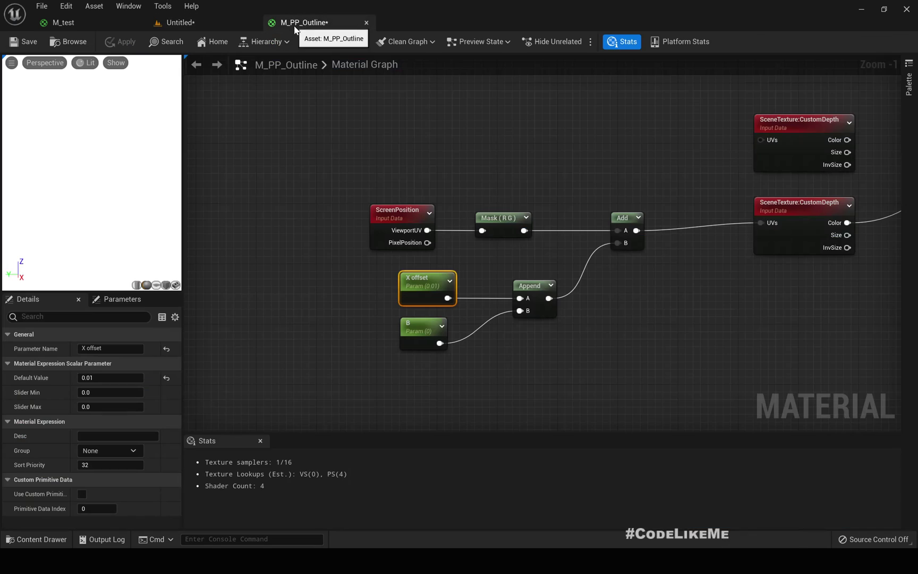
right_click_drag(807, 263, 701, 292)
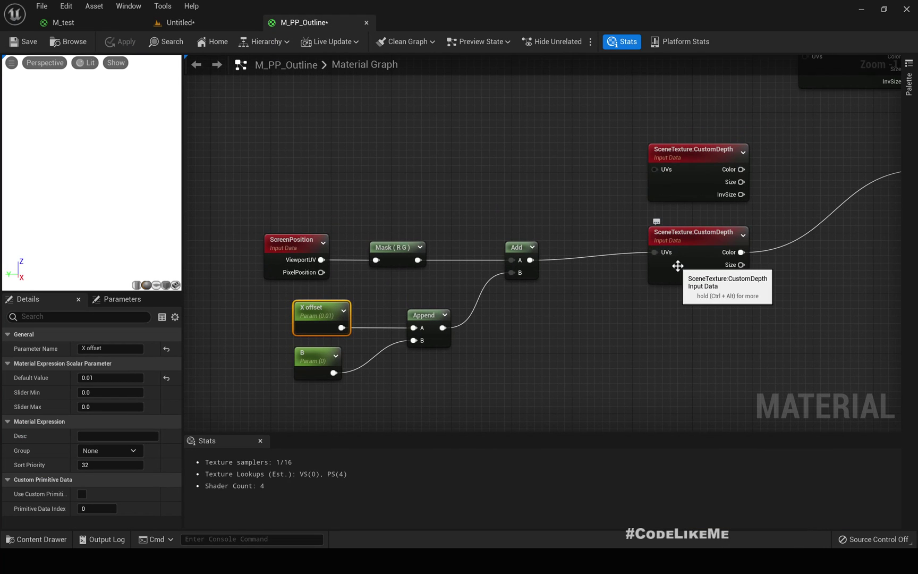
right_click_drag(567, 345, 592, 342)
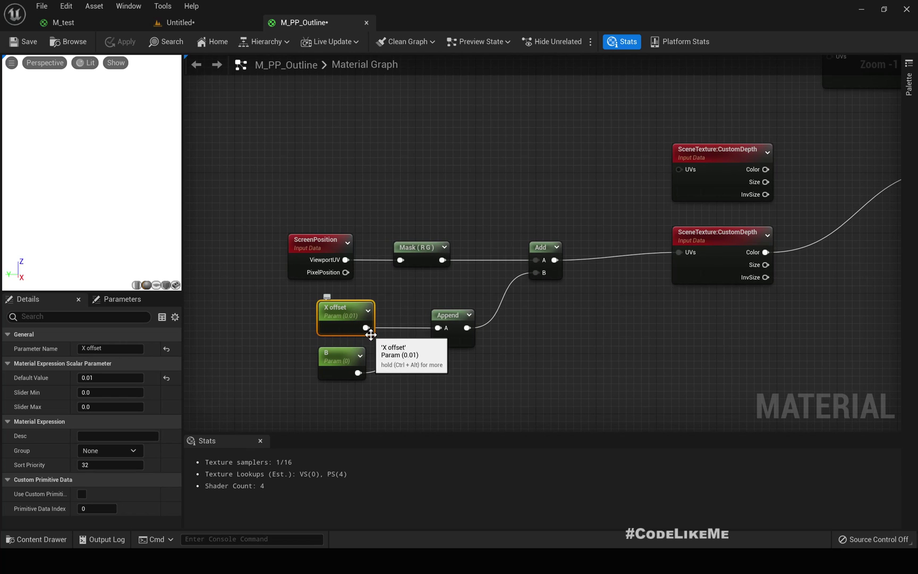
left_click_drag(366, 327, 437, 328)
right_click_drag(413, 394, 519, 394)
left_click_drag(370, 301, 467, 359)
mouse_move(461, 318)
left_mouse_down()
mouse_move(338, 320)
mouse_move(452, 325)
left_mouse_up()
left_click(380, 329)
Place a SceneTexelSize node below the offset parameters
type("sc")
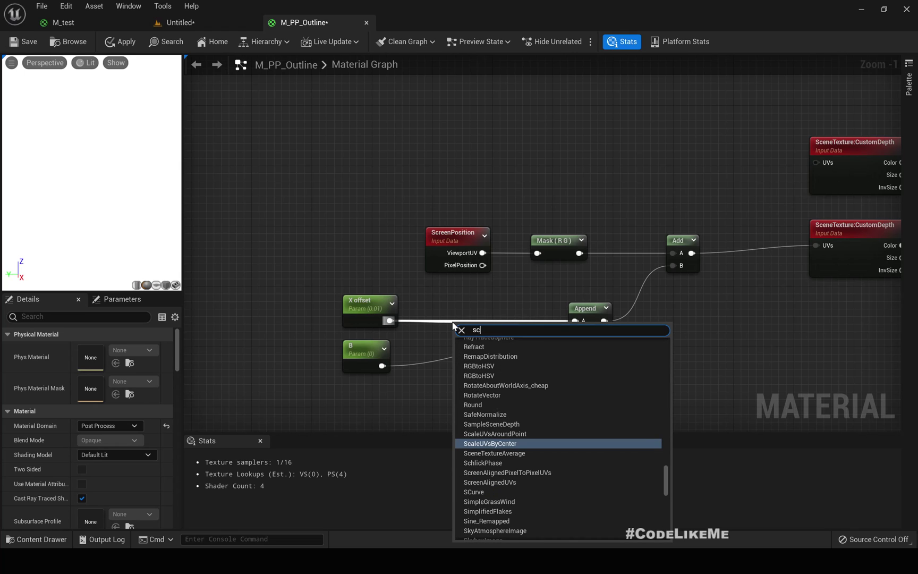
type("enete")
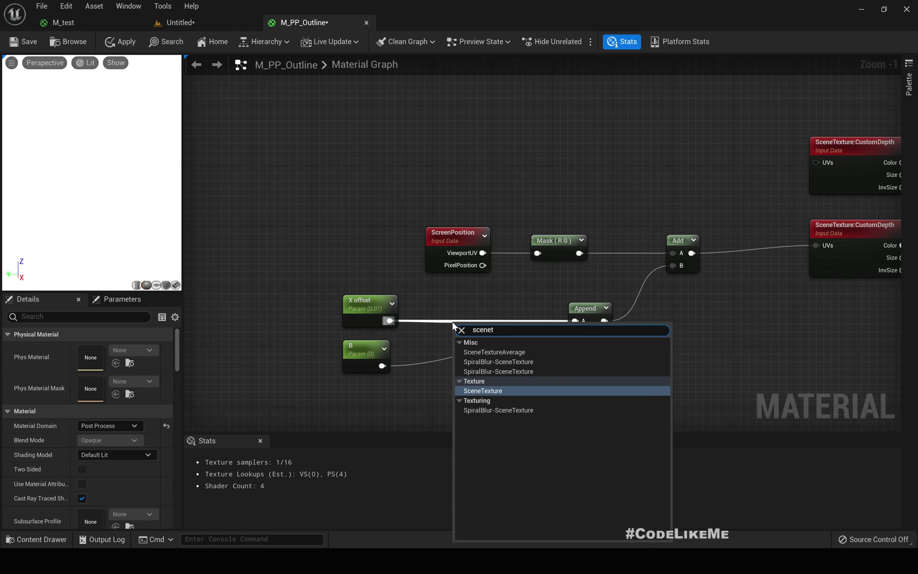
key("BackSpace")
key("BackSpace")
key("BackSpace")
key("BackSpace")
key("BackSpace")
key("BackSpace")
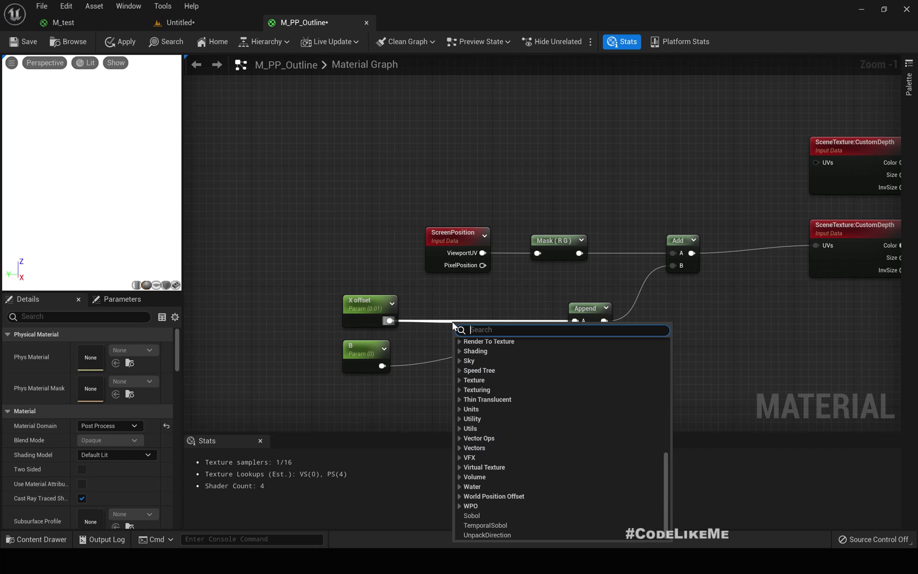
type("texel")
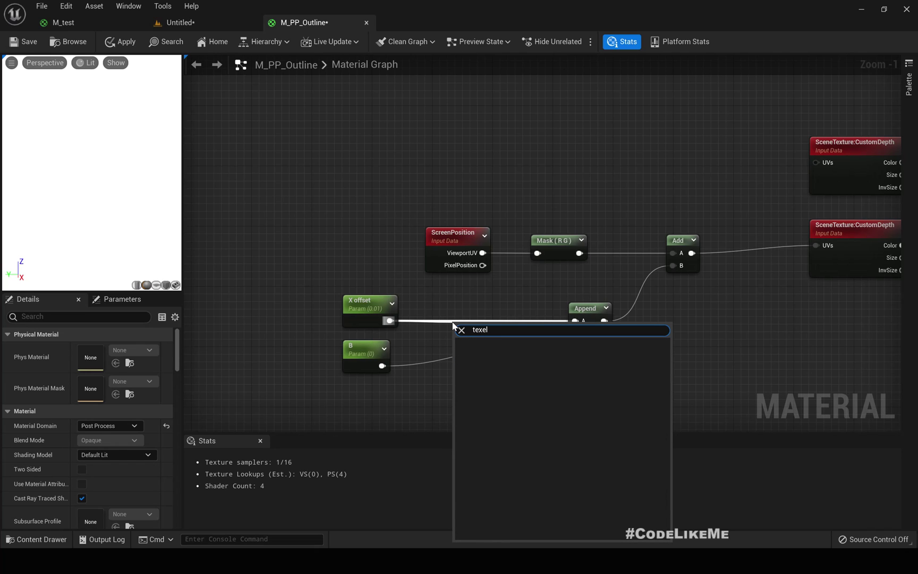
right_click(411, 399)
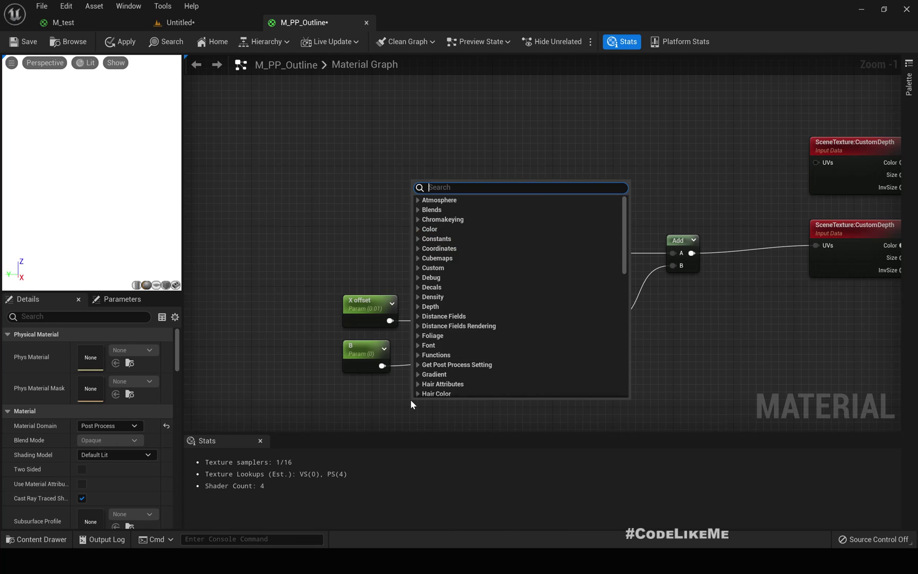
type("texel")
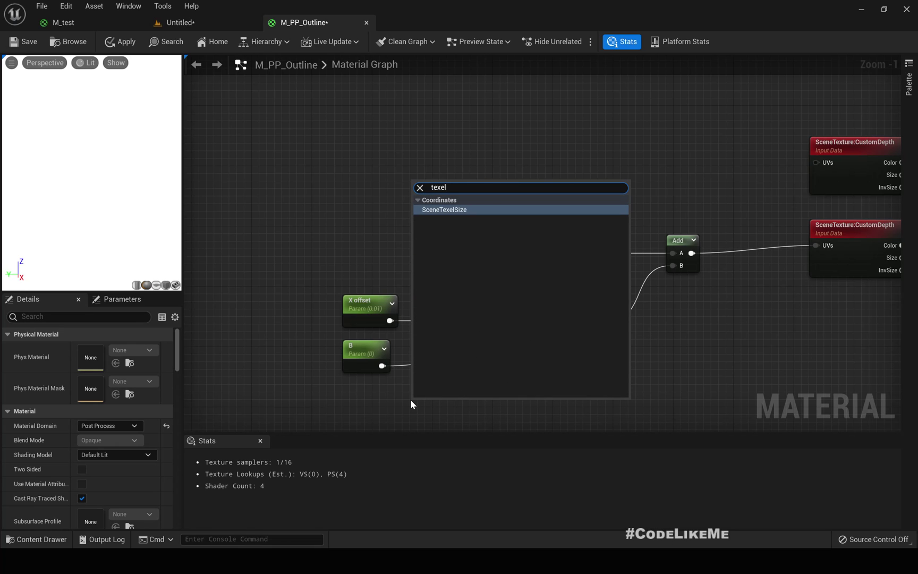
key("Return")
Add a Multiply node fed by X offset and reposition SceneTexelSize beside it
right_click_drag(497, 376, 523, 316)
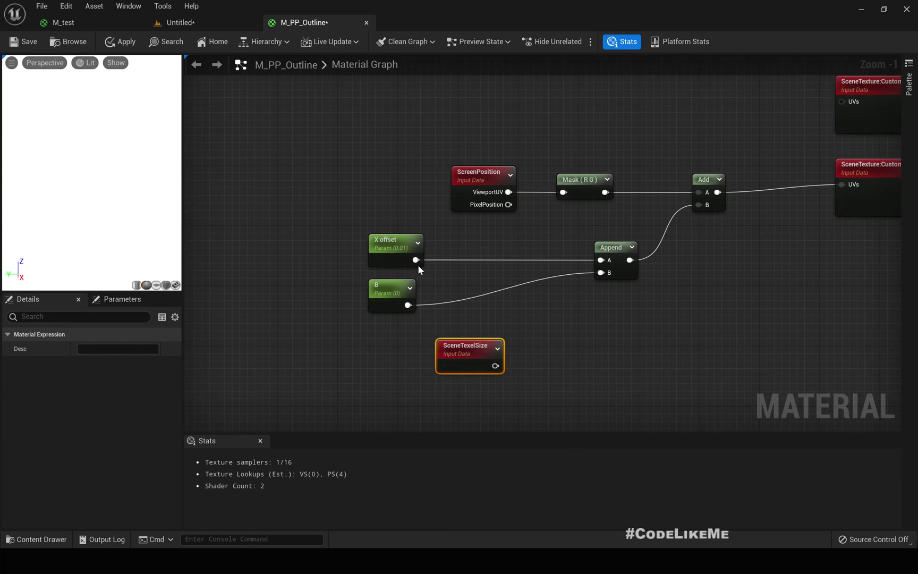
left_click_drag(416, 260, 456, 265)
type("multiply")
key("Return")
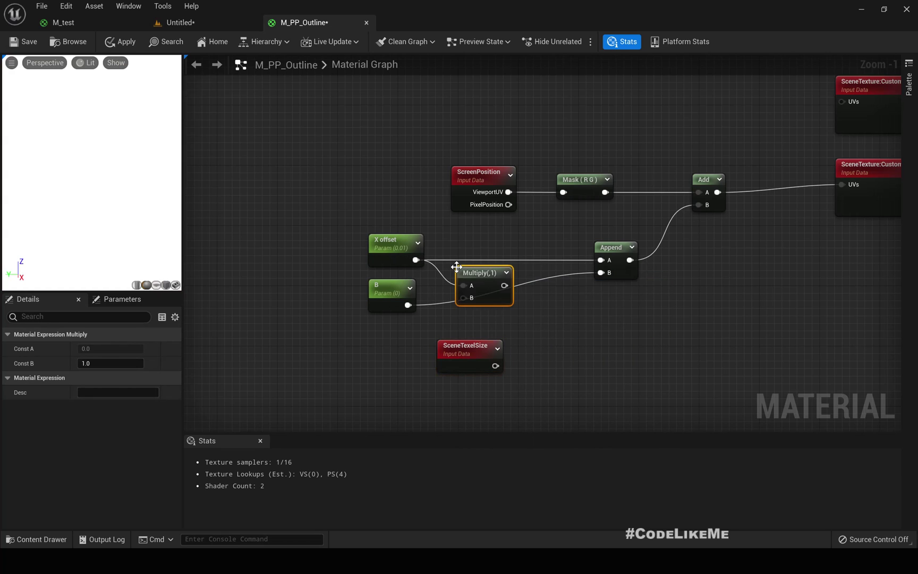
left_click_drag(466, 353, 463, 296)
Set X offset's default value to 5
left_click(398, 244)
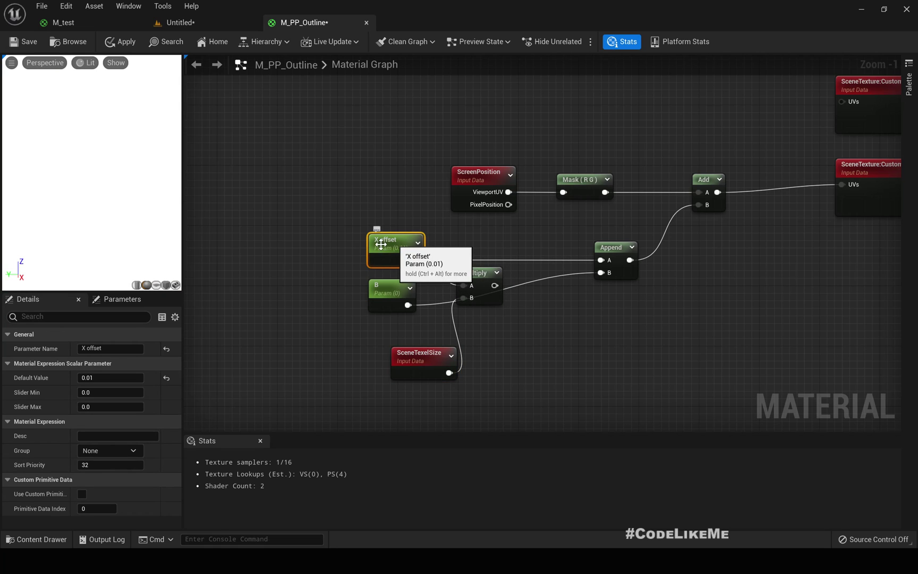
left_click(119, 381)
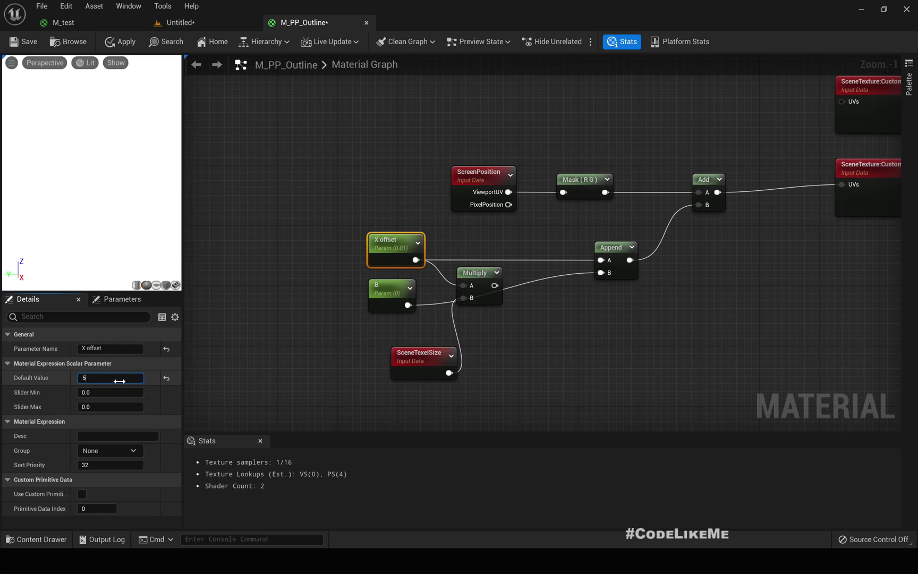
key("Return")
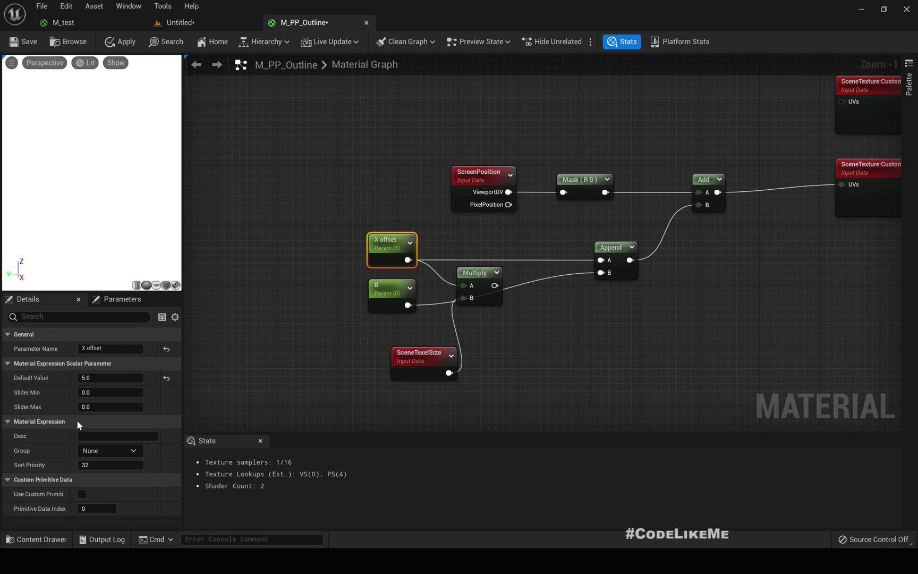
left_click(114, 349)
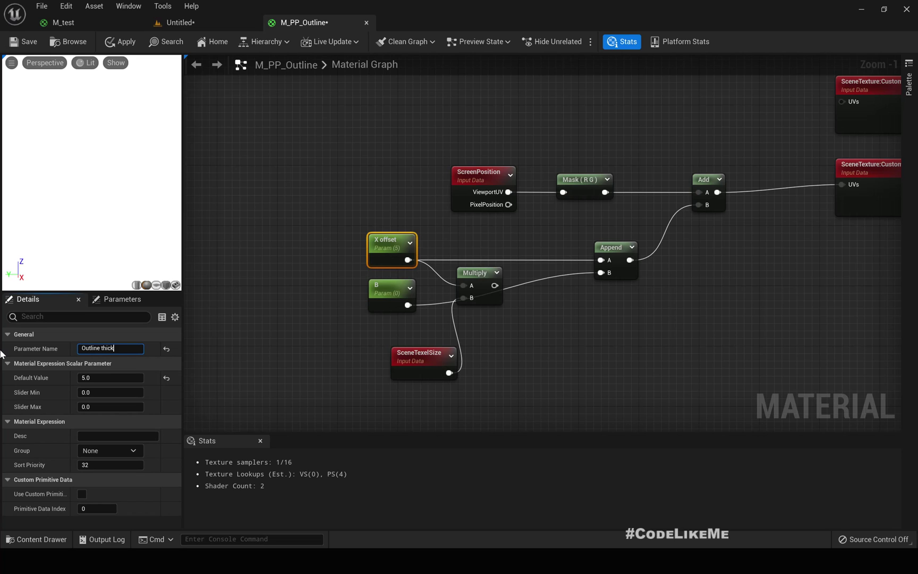
Rename the parameter to 'Outline thickness' and route it through Multiply into Append A
key("Return")
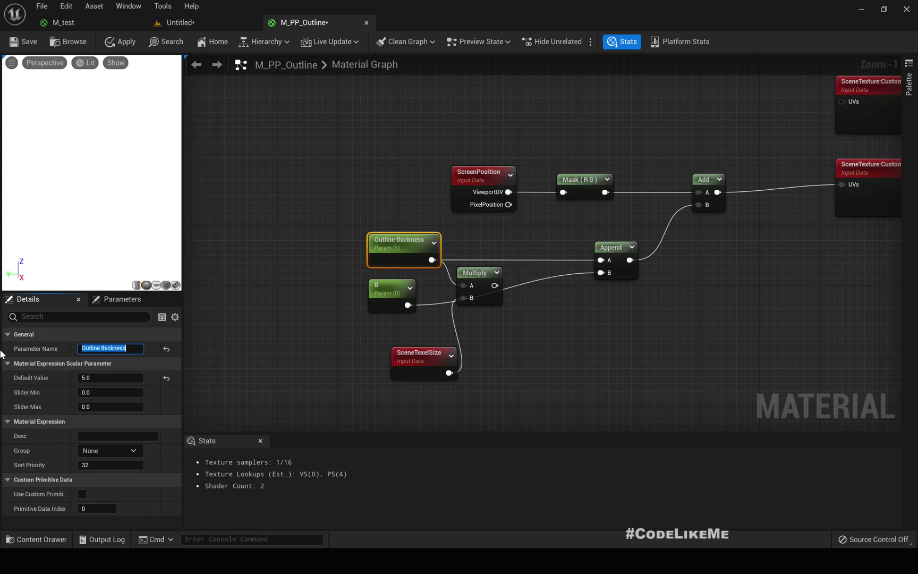
left_click_drag(475, 272, 500, 247)
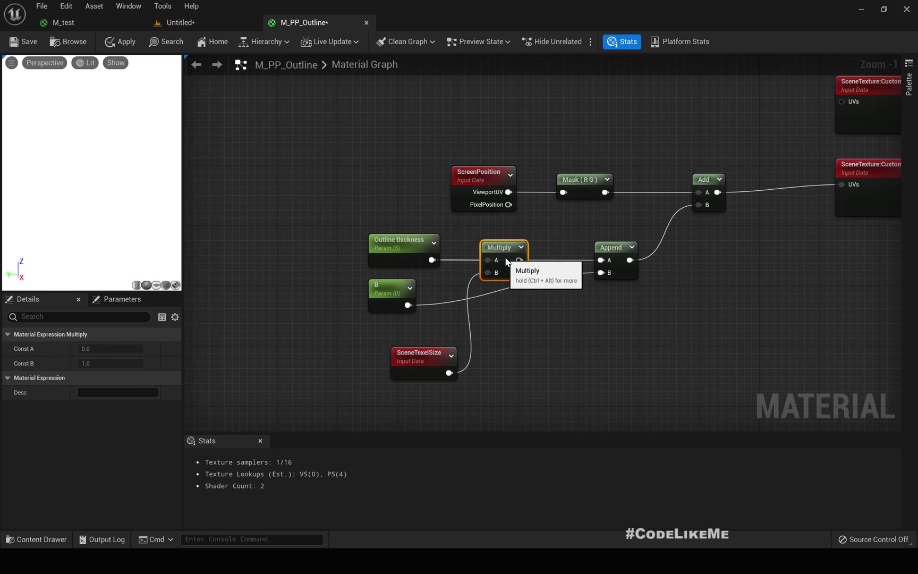
right_click_drag(593, 325, 530, 335)
left_click_drag(457, 271, 539, 270)
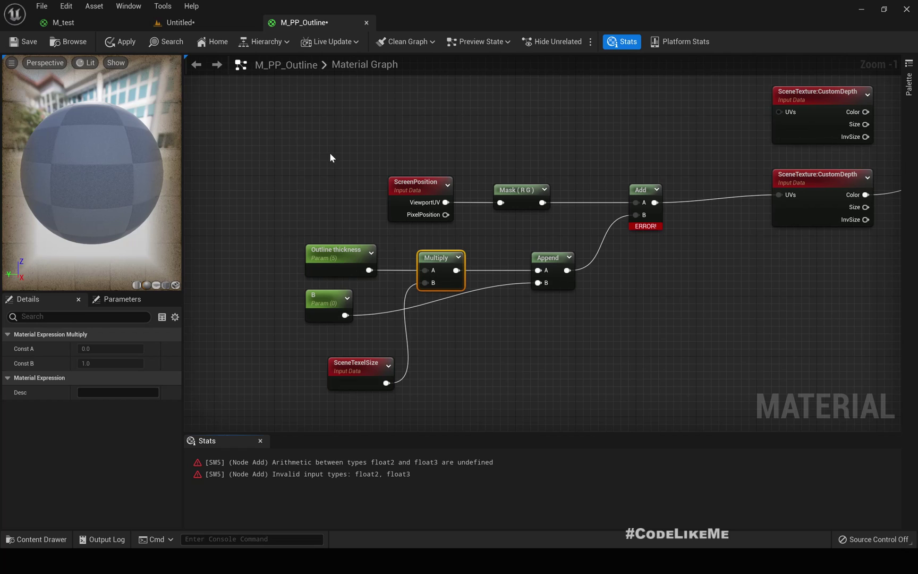
Mask SceneTexelSize to R with a ComponentMask and wire it into Multiply B
mouse_move(373, 371)
left_mouse_down()
mouse_move(343, 363)
mouse_move(387, 374)
left_mouse_up()
type("component")
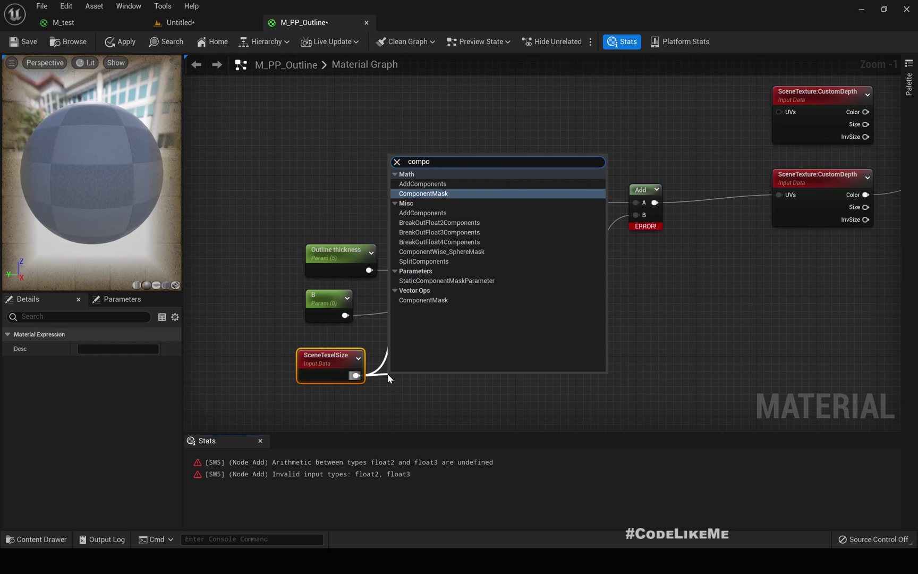
key("Return")
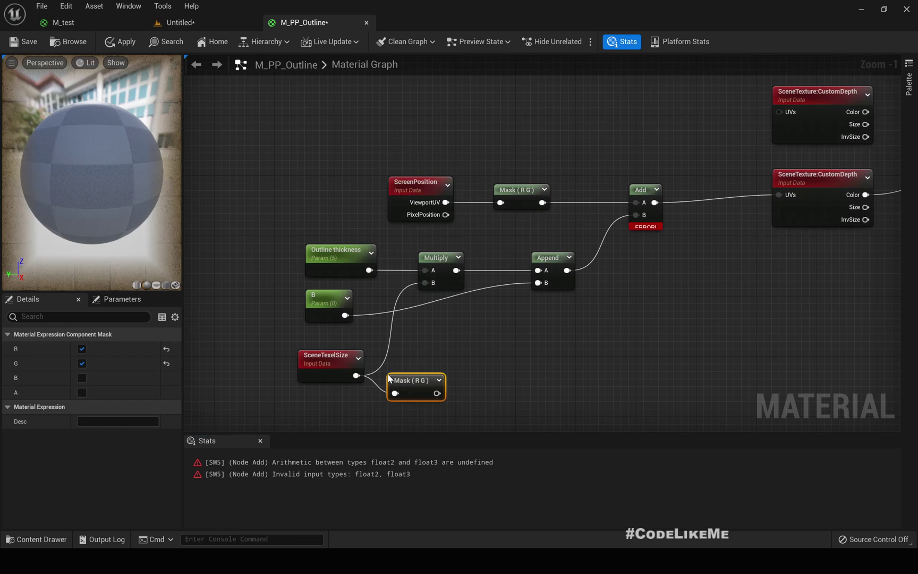
left_click(82, 364)
mouse_move(431, 393)
left_mouse_down()
mouse_move(440, 312)
mouse_move(432, 285)
mouse_move(431, 393)
left_mouse_up()
left_click_drag(317, 357, 317, 379)
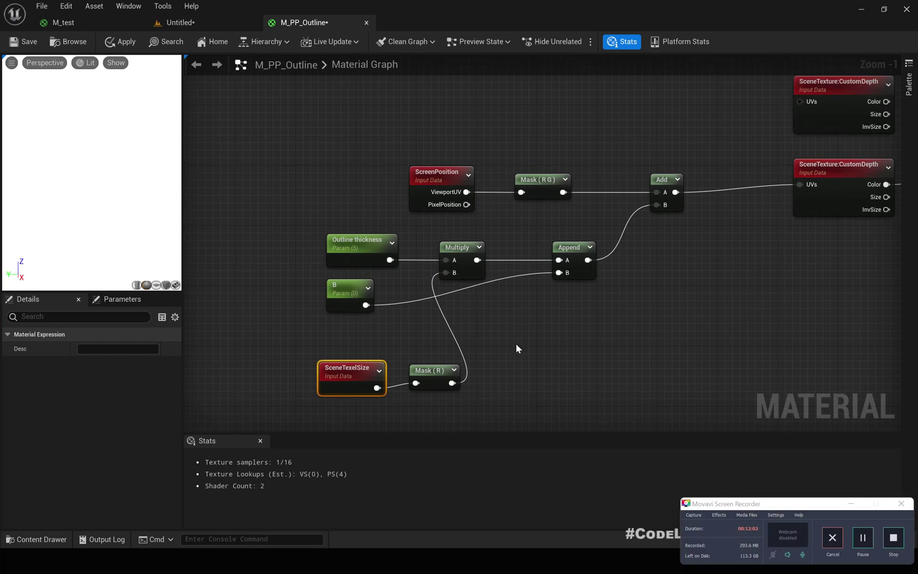
left_click(854, 504)
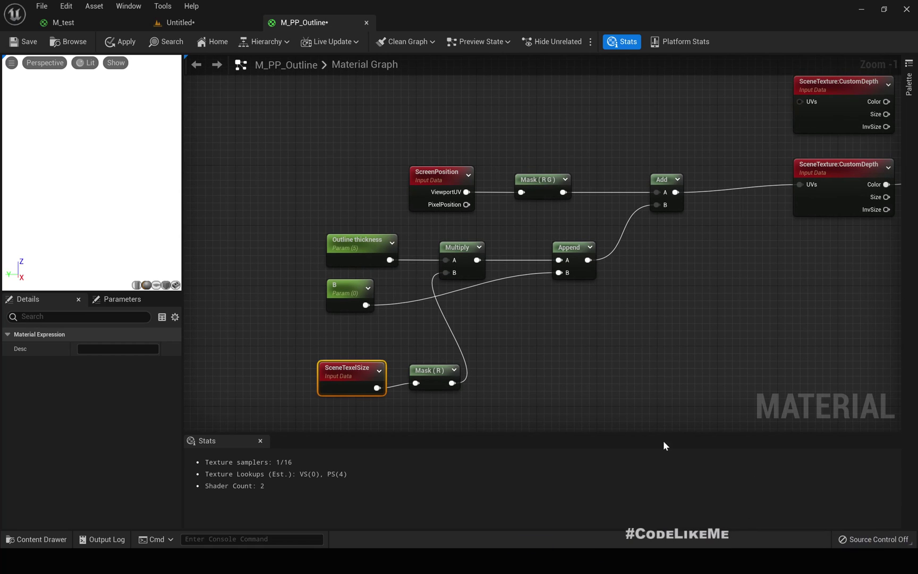
Test removing Mask (R) and Multiply, then undo to restore them and tidy the layout
left_click(444, 373)
key("Delete")
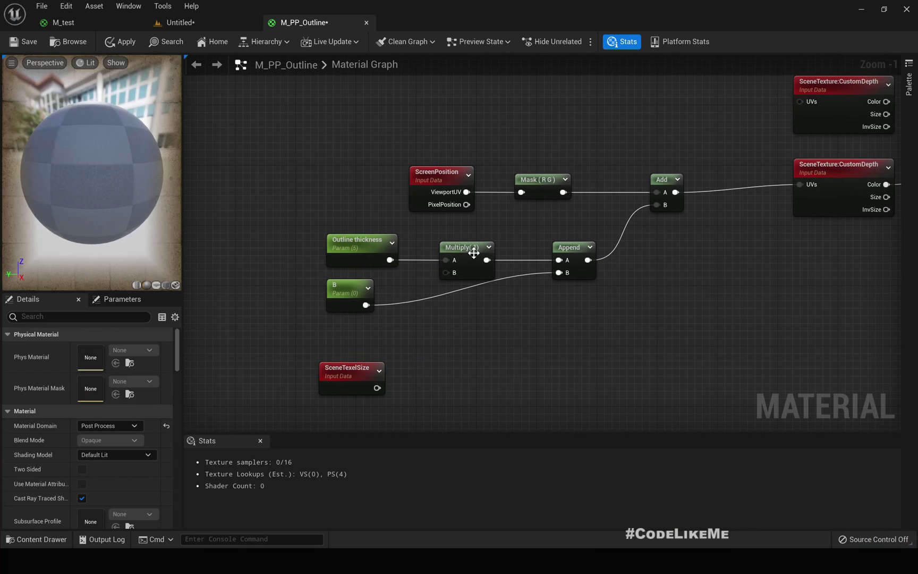
left_click(471, 252)
key("Delete")
left_click_drag(390, 260, 559, 260)
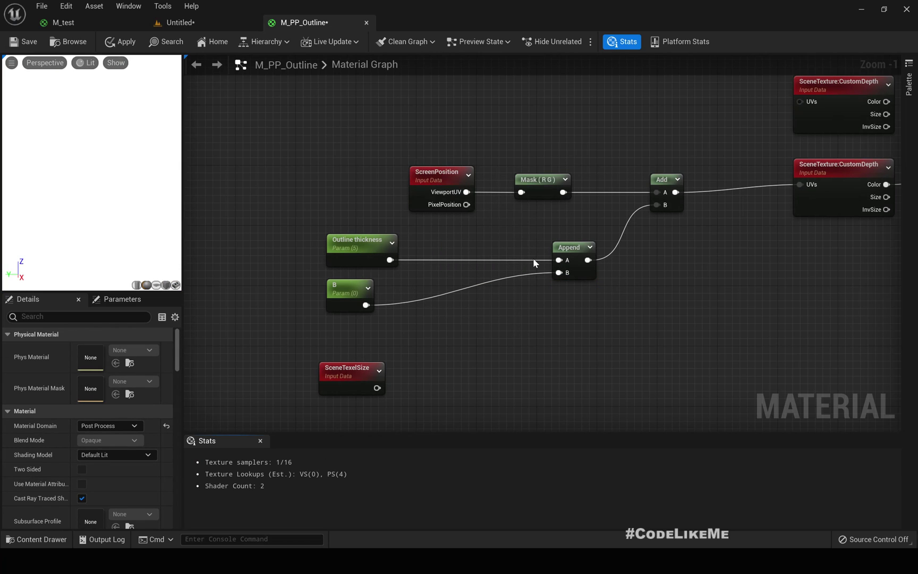
right_click_drag(532, 257, 552, 334)
key("ctrl+z")
key("ctrl+z")
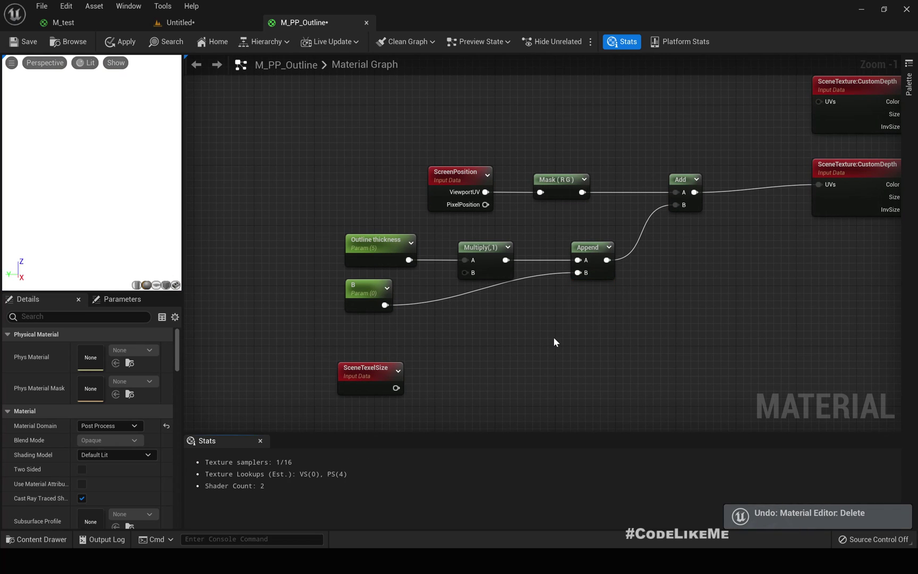
left_click_drag(448, 375, 447, 380)
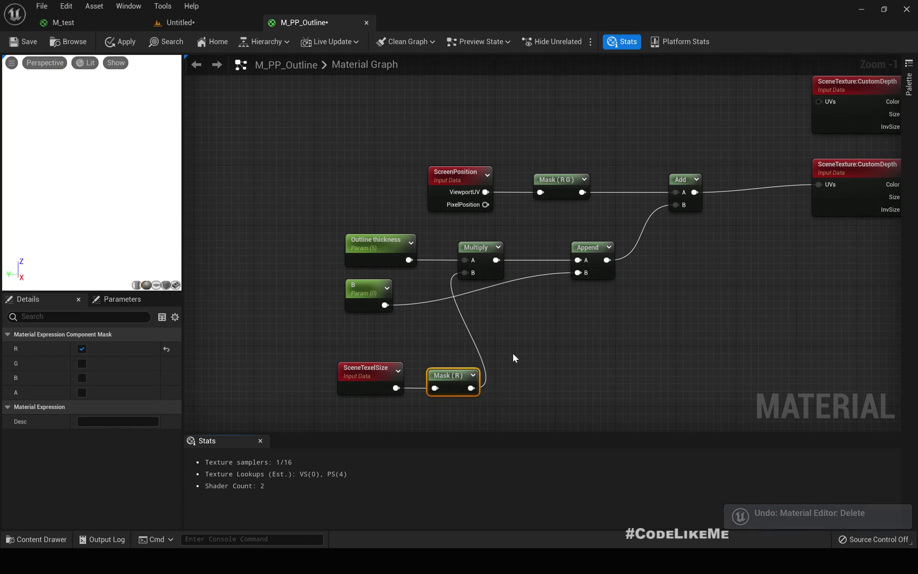
left_click(590, 254)
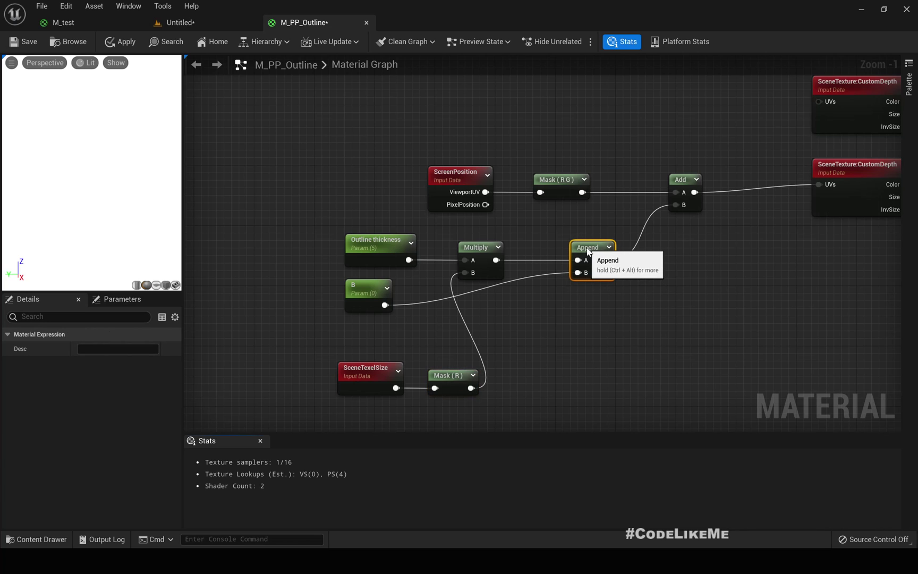
right_click_drag(678, 348, 636, 350)
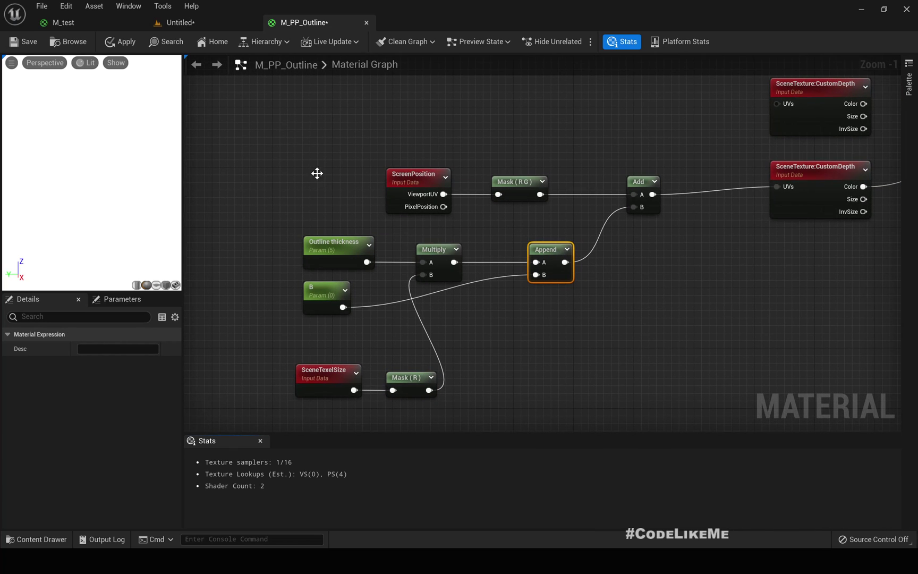
Compare with the M_test graph, then zoom in on the black cube and mannequin in the level
left_click(83, 25)
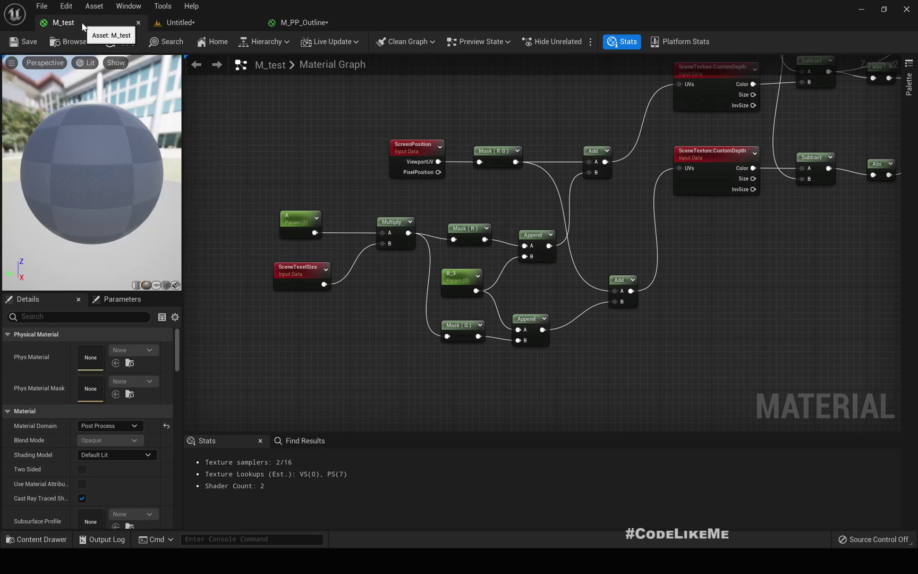
left_click(173, 24)
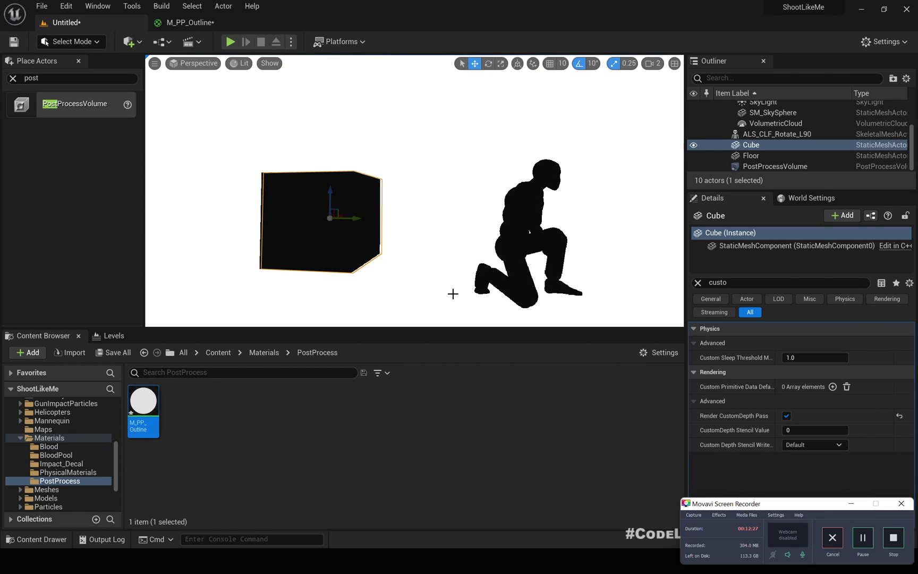
scroll(327, 275, "up", 3)
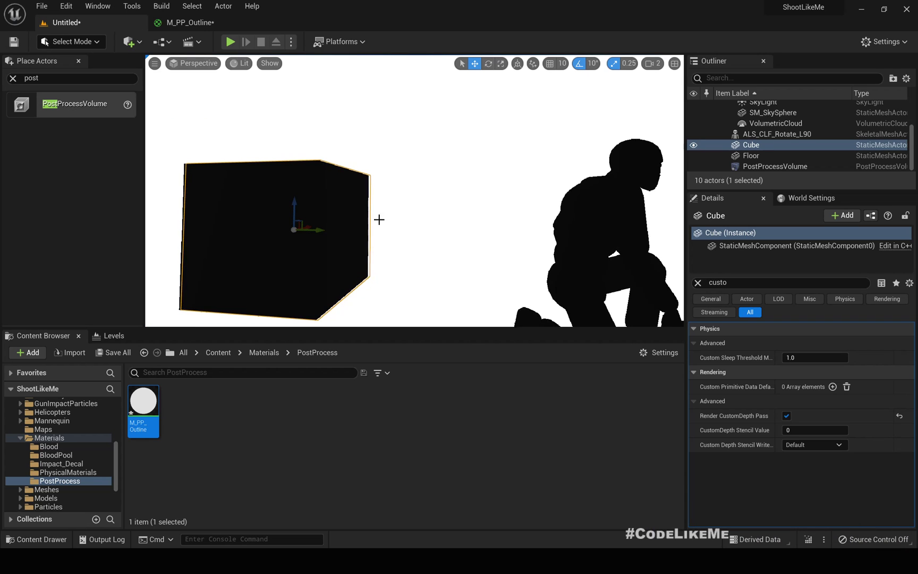
Subtract the lower CustomDepth from the upper one and feed the result into Divide A
left_click(181, 24)
right_click_drag(593, 307, 317, 342)
right_click_drag(645, 277, 533, 293)
right_click_drag(591, 251, 568, 340)
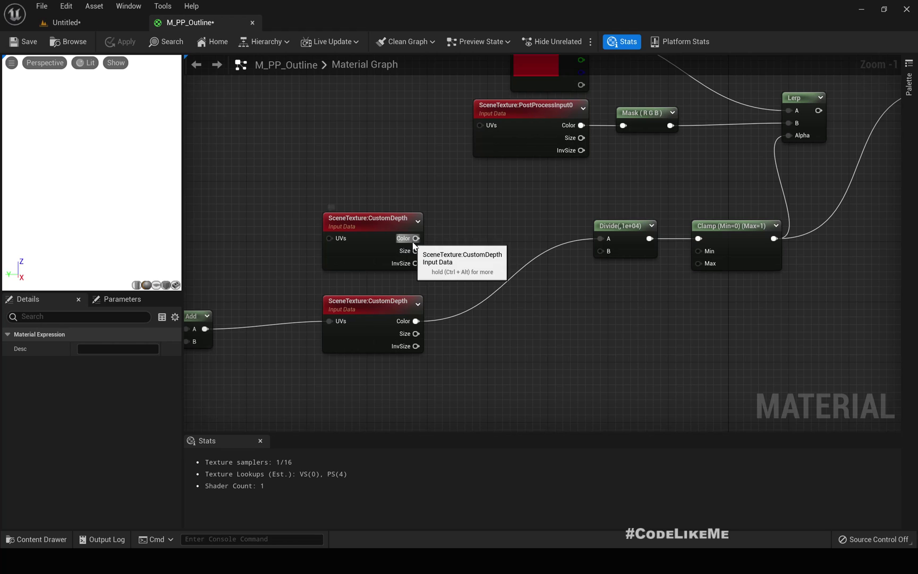
left_click_drag(416, 238, 490, 291)
type("-")
key("Return")
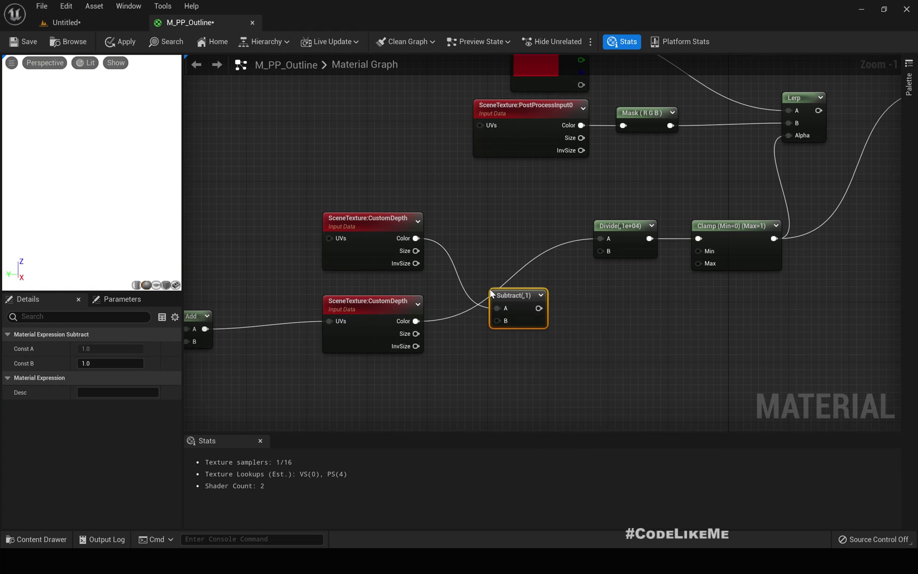
left_click_drag(430, 322, 459, 329)
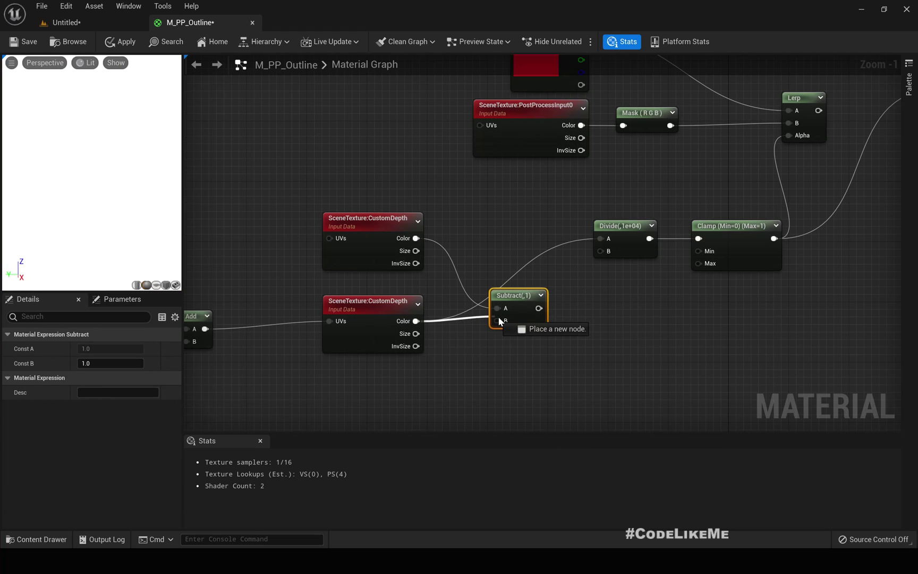
left_click_drag(499, 321, 600, 238)
left_click_drag(527, 292, 524, 225)
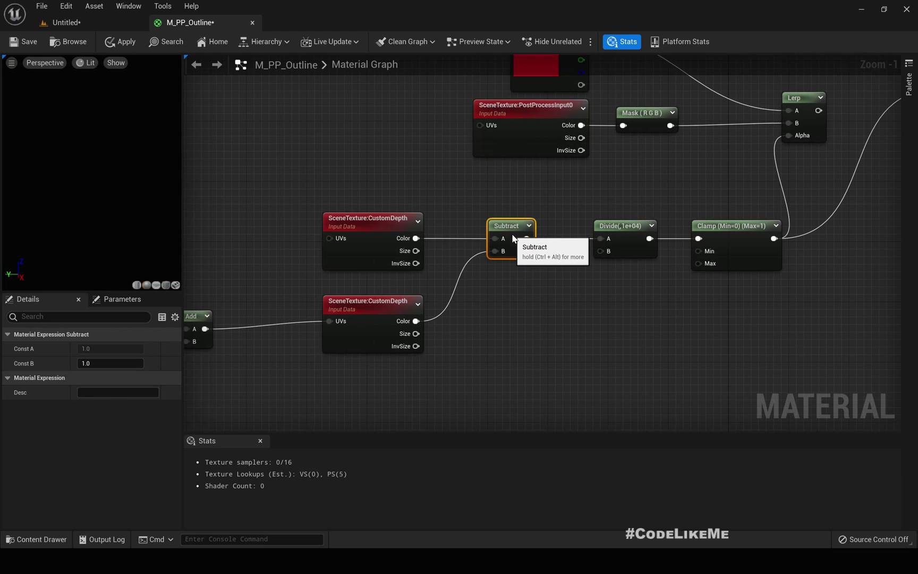
Apply the material and view the white edge outlines in the level
left_click(86, 20)
left_click(408, 194)
scroll(454, 197, "down", 5)
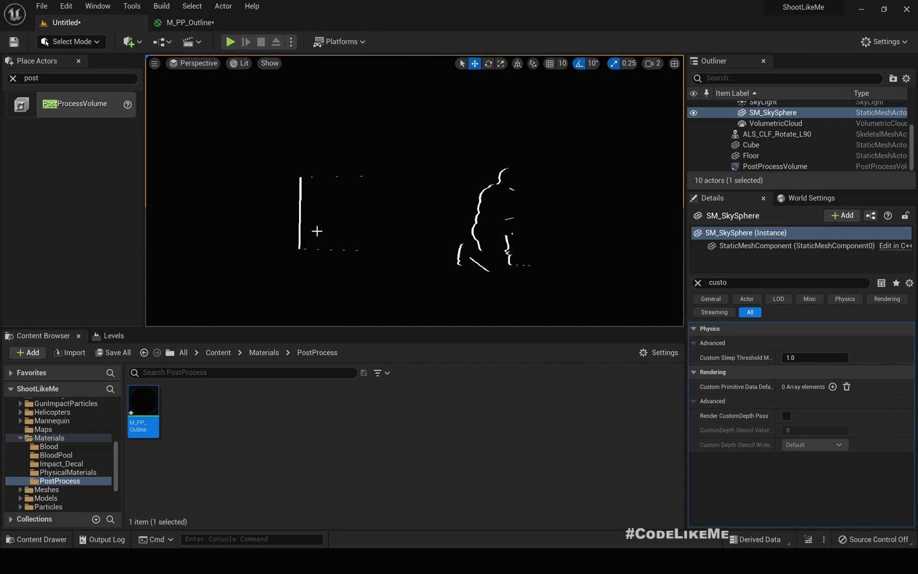
scroll(313, 201, "up", 2)
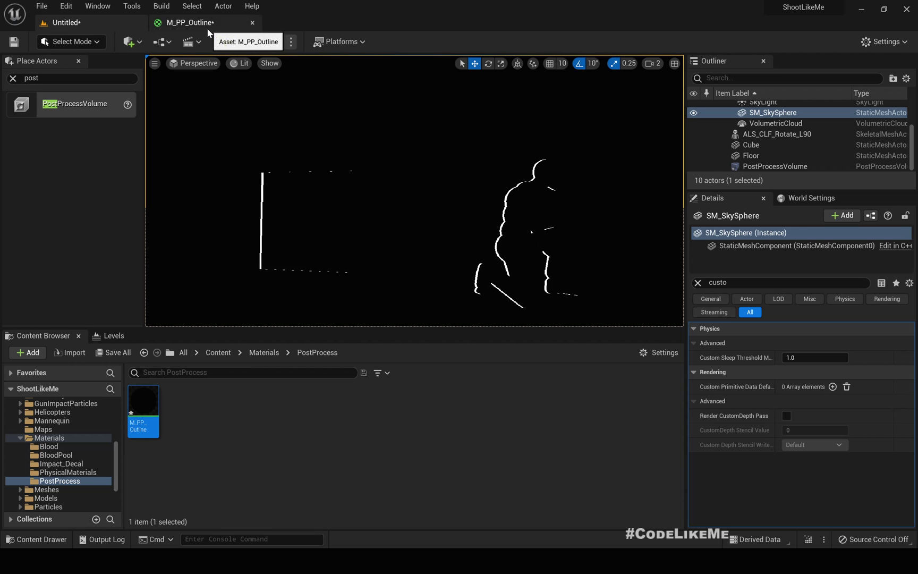
Move the nodes downstream of Subtract to the right to make room
left_click(183, 23)
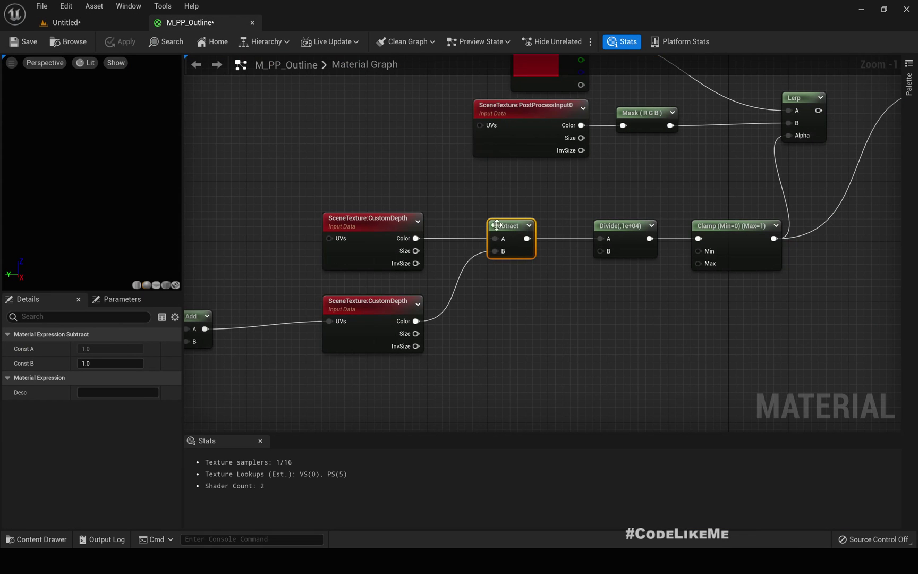
right_click_drag(538, 245, 376, 266)
scroll(377, 265, "down", 1)
scroll(497, 283, "down", 1)
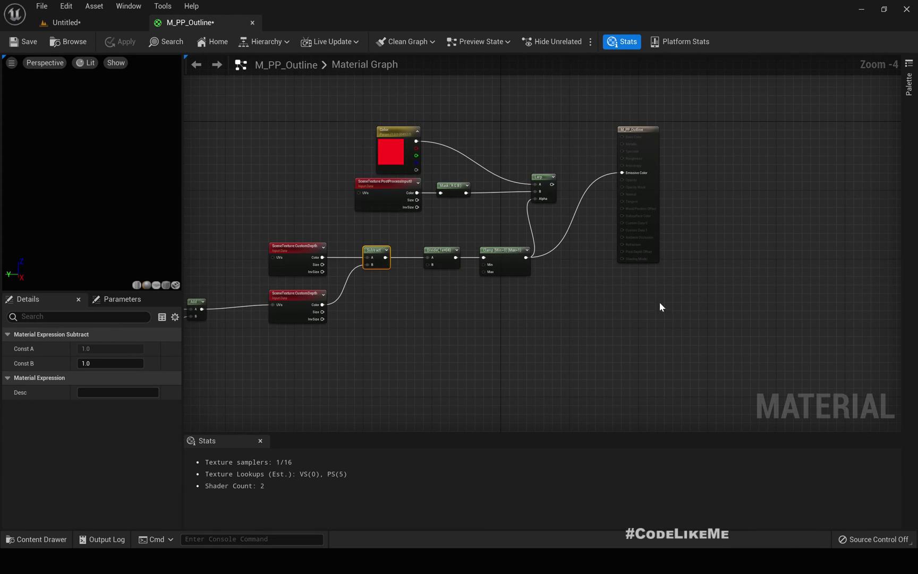
left_click_drag(670, 317, 411, 107)
left_click_drag(369, 186, 425, 187)
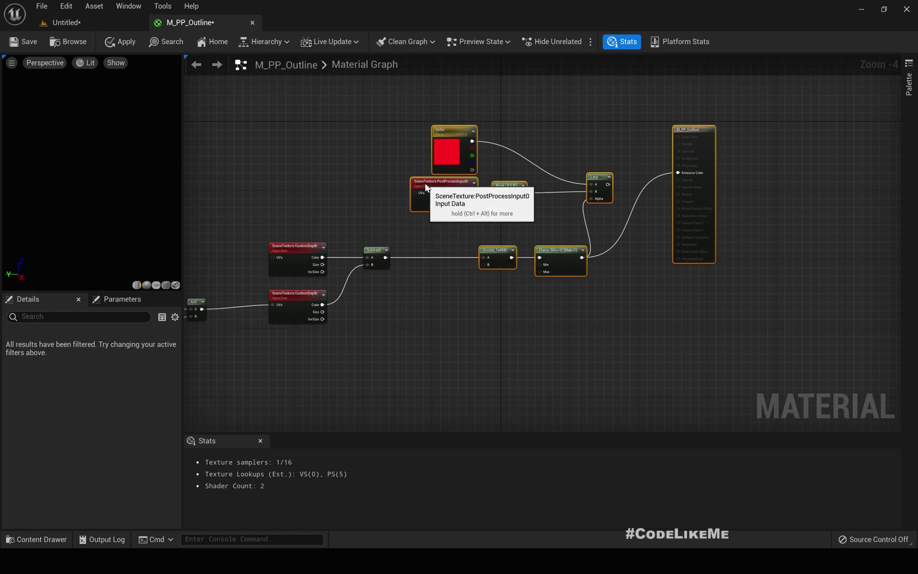
scroll(433, 280, "up", 3)
Insert an Abs node between Subtract and Divide A, apply, and view the outlines in the level
left_click_drag(349, 240, 392, 238)
type("abs")
key("Return")
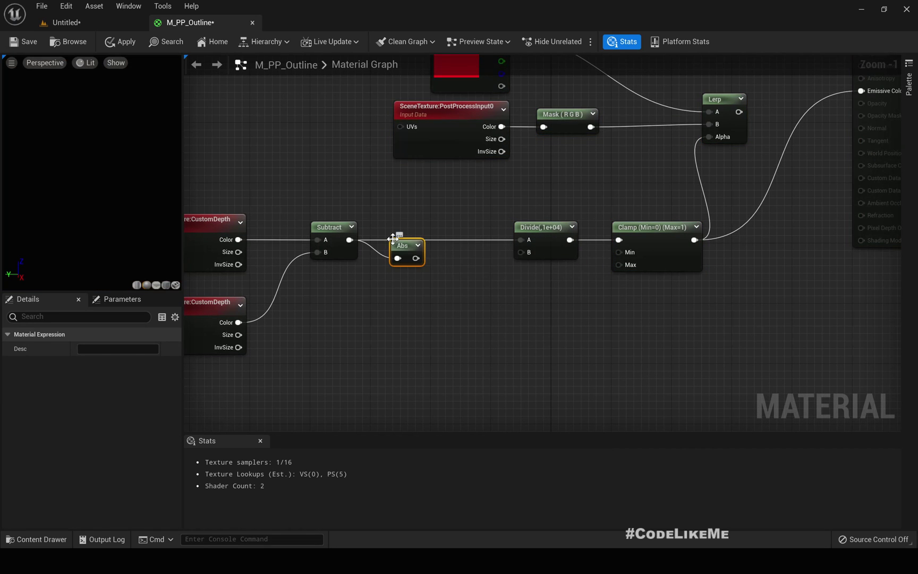
left_click_drag(416, 259, 519, 240)
left_click_drag(407, 250, 411, 232)
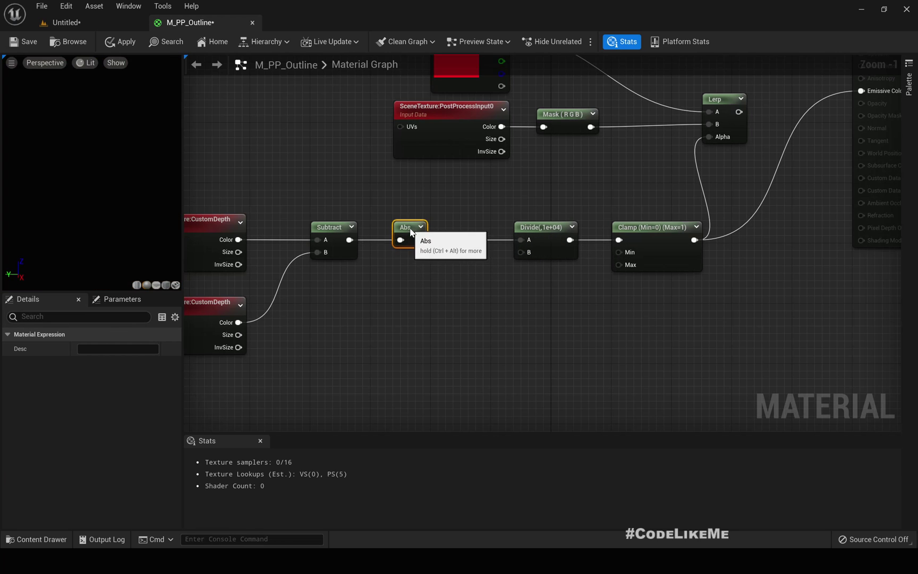
left_click(120, 42)
left_click(81, 21)
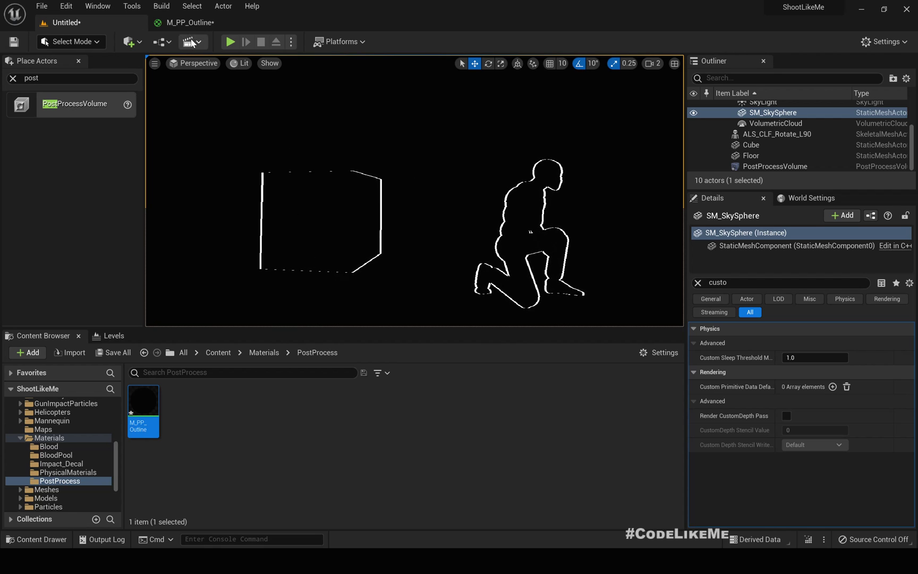
Duplicate the Append, Add and CustomDepth offset-sample nodes and place the copy below the originals
left_click(190, 23)
right_click_drag(315, 143, 613, 271)
scroll(614, 272, "down", 2)
right_click_drag(483, 301, 510, 273)
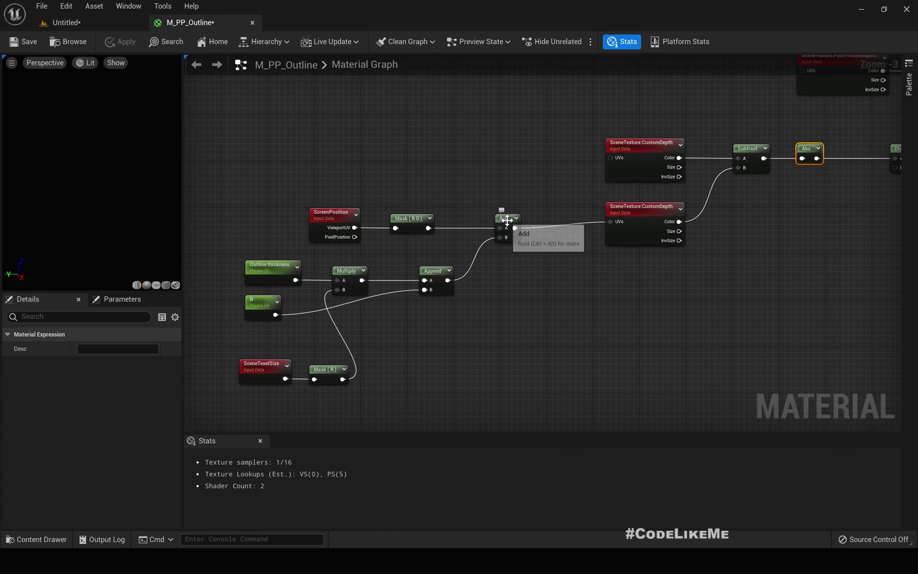
left_click_drag(509, 223, 519, 226)
right_click_drag(519, 226, 562, 234)
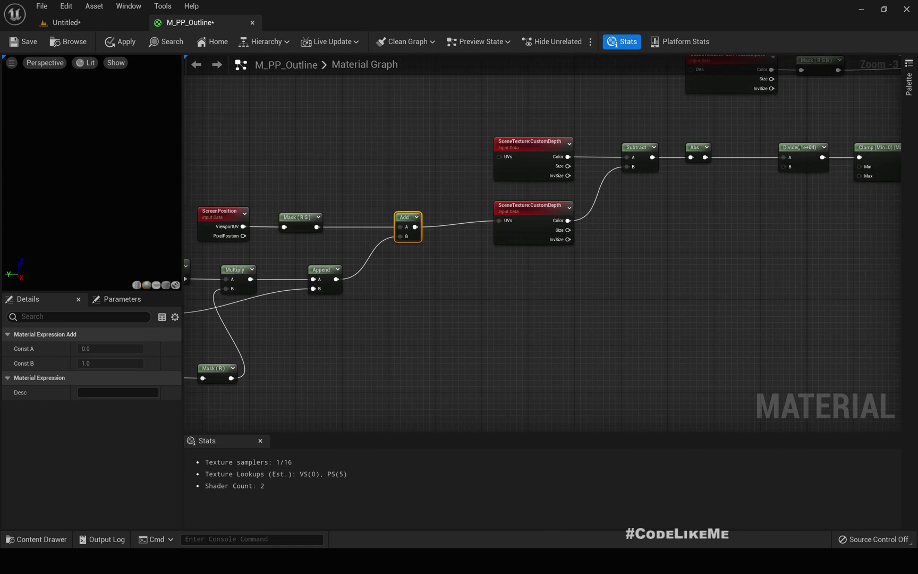
scroll(556, 266, "down", 2)
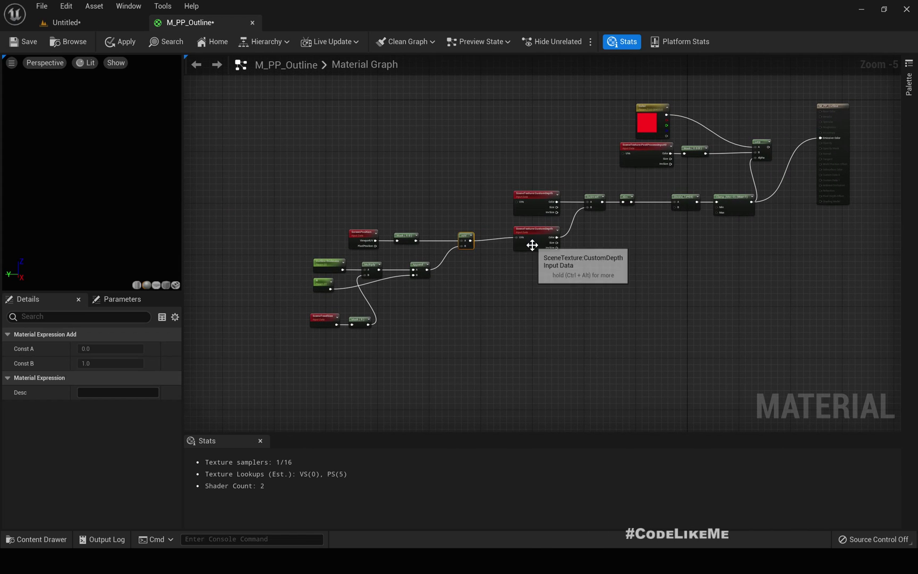
left_click(531, 248)
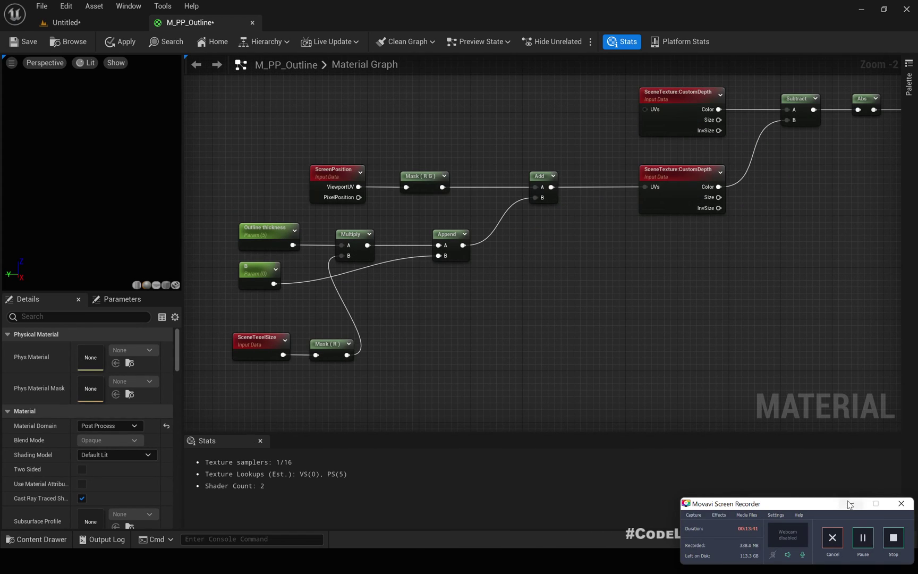
left_click(849, 503)
right_click_drag(477, 341, 434, 329)
left_click_drag(671, 262, 484, 176)
left_click_drag(427, 162, 422, 160)
right_click_drag(531, 292, 581, 293)
key("ctrl+d")
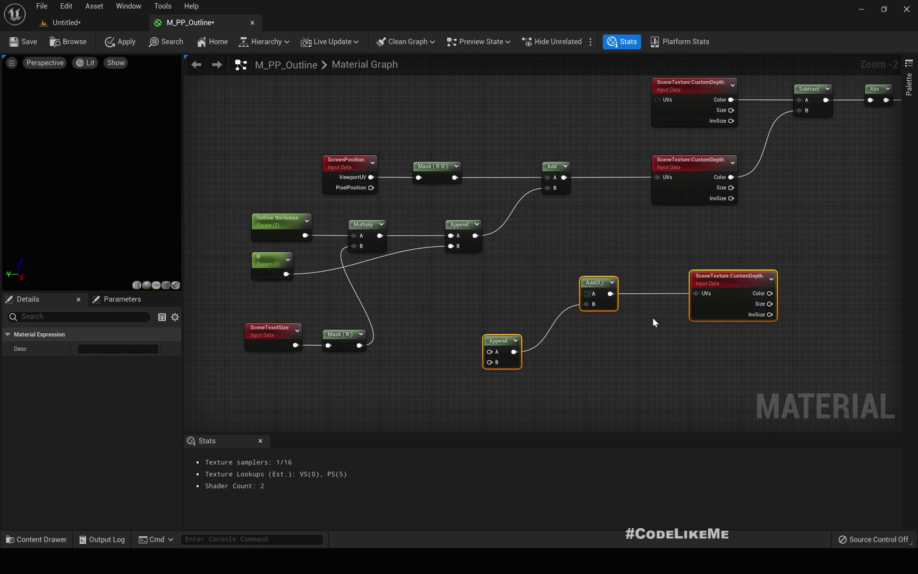
left_click_drag(723, 283, 678, 283)
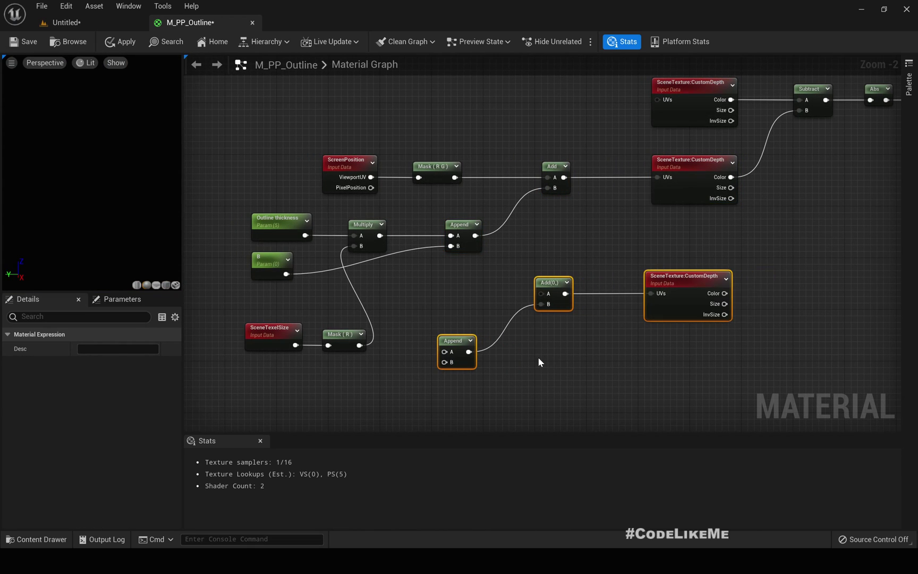
right_click_drag(537, 357, 578, 354)
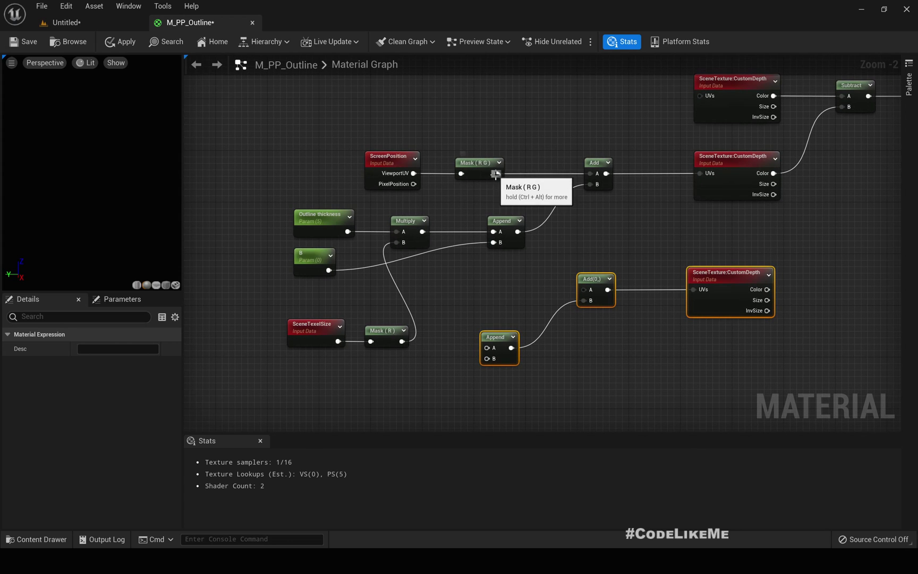
Wire Mask (R G) into the duplicated Add node's A input
left_click_drag(497, 173, 582, 287)
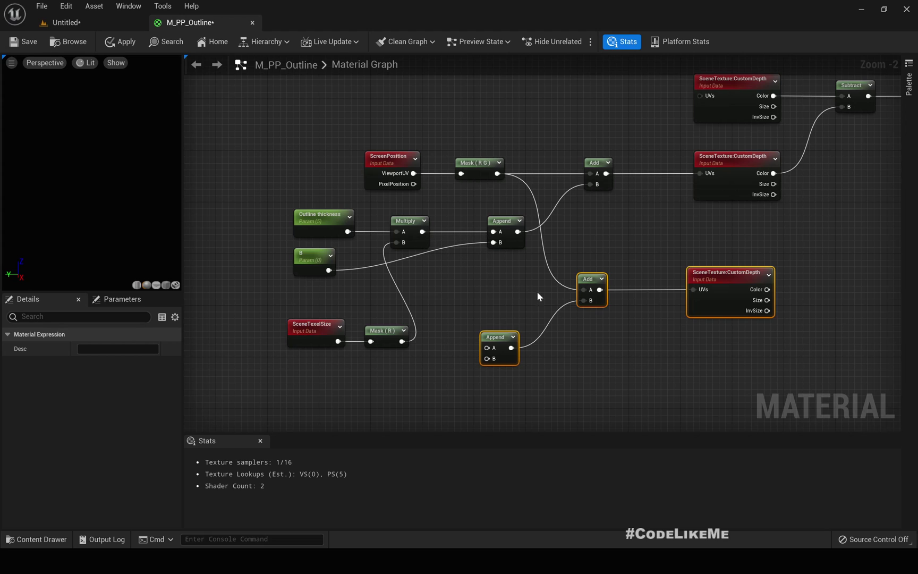
left_click_drag(496, 341, 503, 342)
left_click(472, 328)
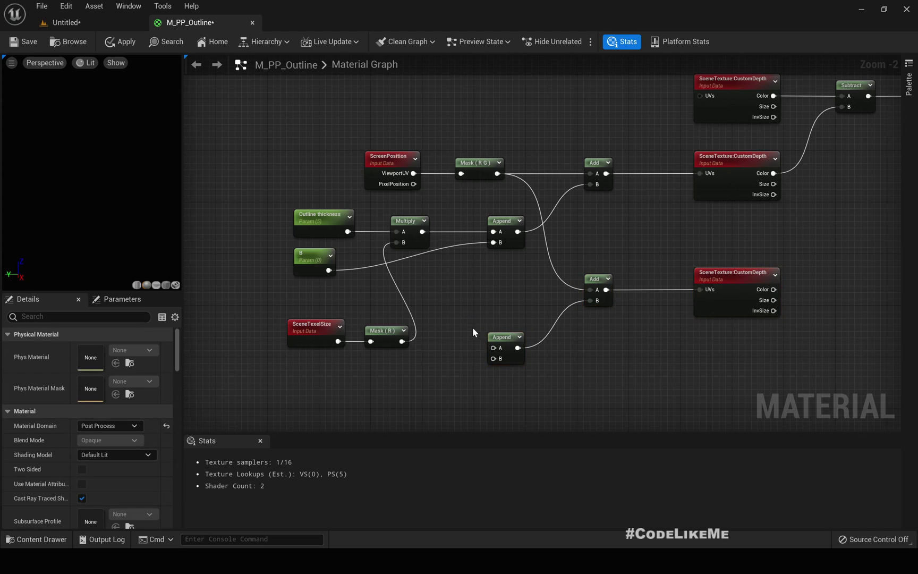
Add a G-only ComponentMask from SceneTexelSize, placed under Mask (R)
left_click_drag(337, 342, 371, 377)
type("mas")
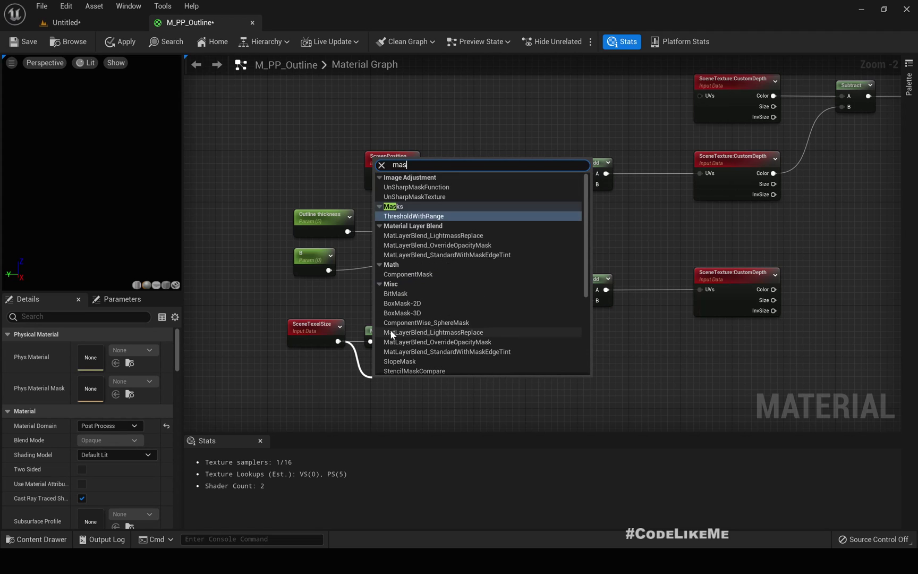
type("kcompon")
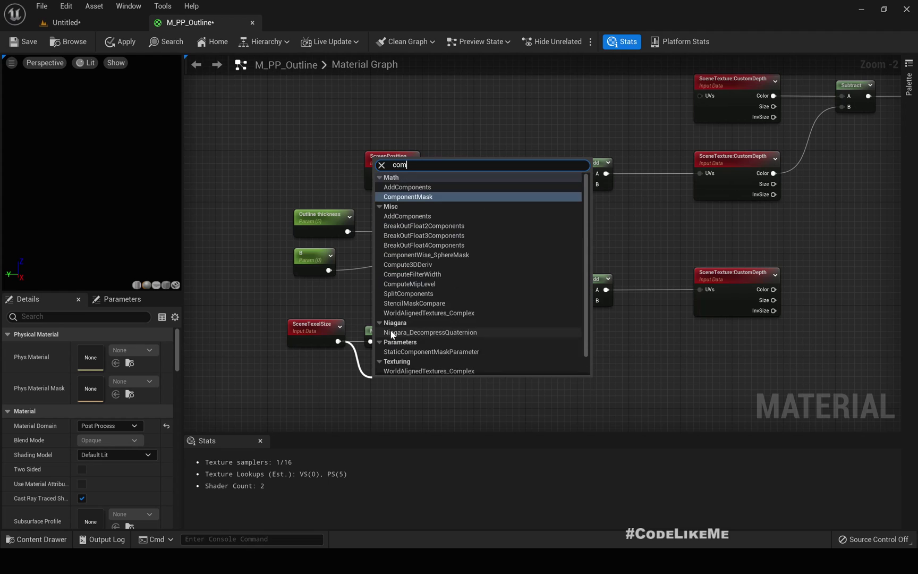
key("Return")
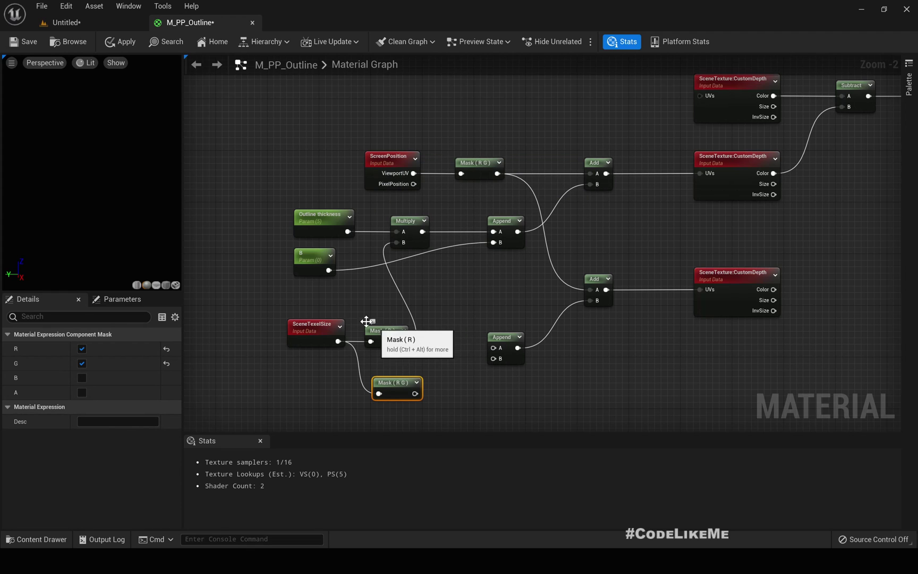
left_click(82, 349)
left_click_drag(402, 383, 391, 370)
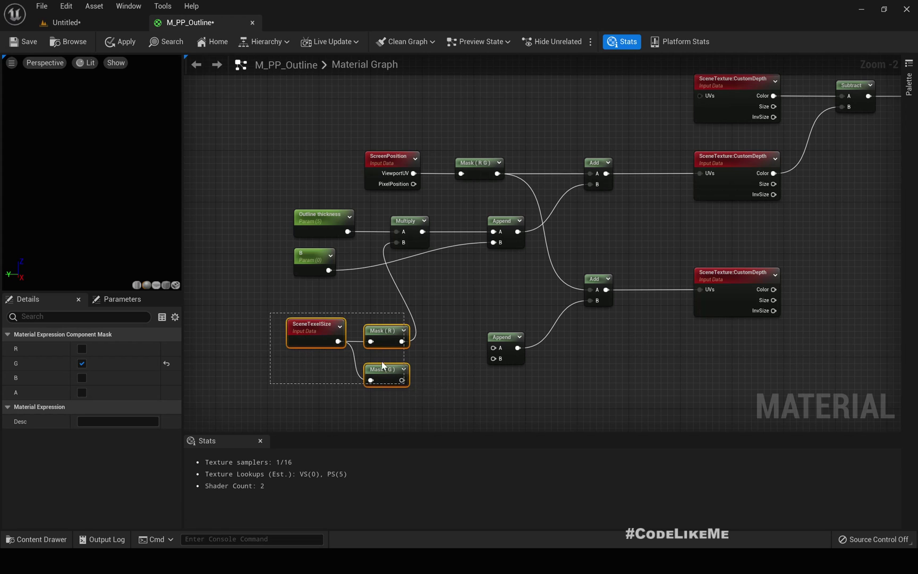
left_click(299, 335, "ctrl")
left_click(391, 332, "ctrl")
left_click_drag(391, 332, 307, 334)
left_click(416, 361)
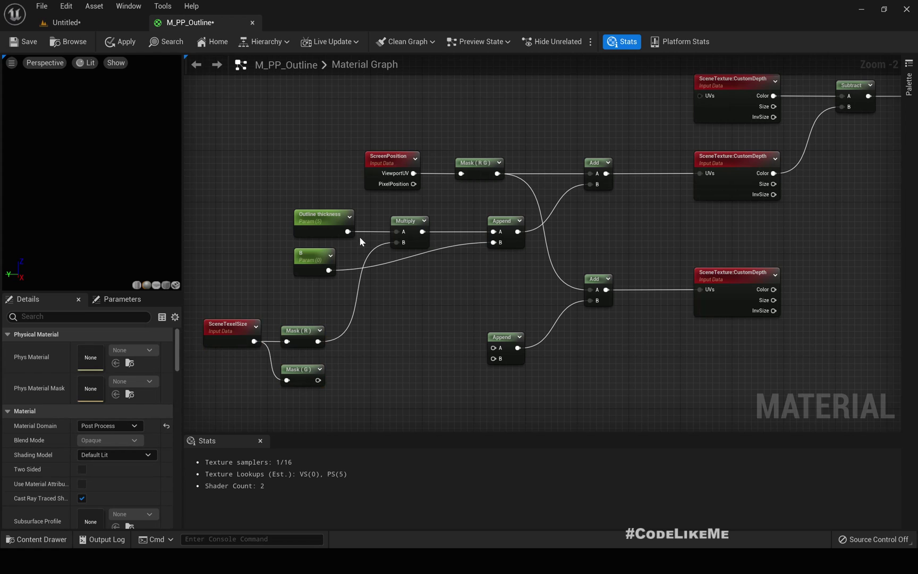
Create a Multiply node from the Outline thickness parameter's output
left_click_drag(348, 232, 407, 338)
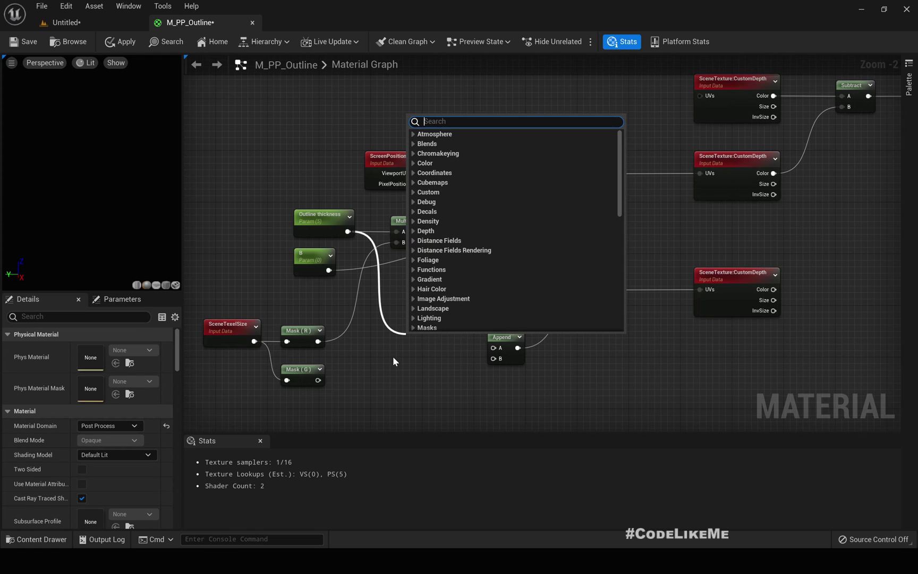
type("multiply")
key("Return")
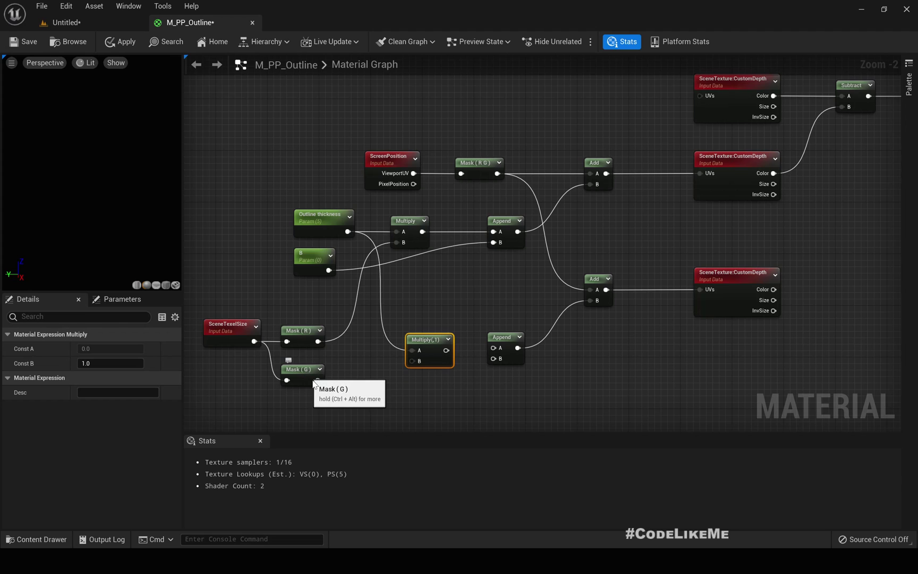
Wire Mask (G) into the new Multiply's B, and feed the lower Append
left_click_drag(317, 380, 419, 365)
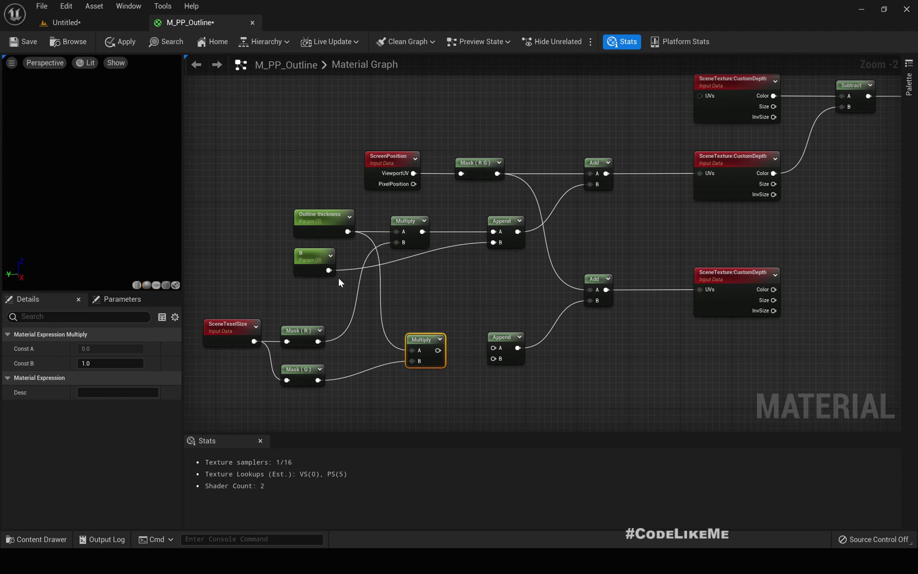
left_click_drag(328, 269, 438, 350)
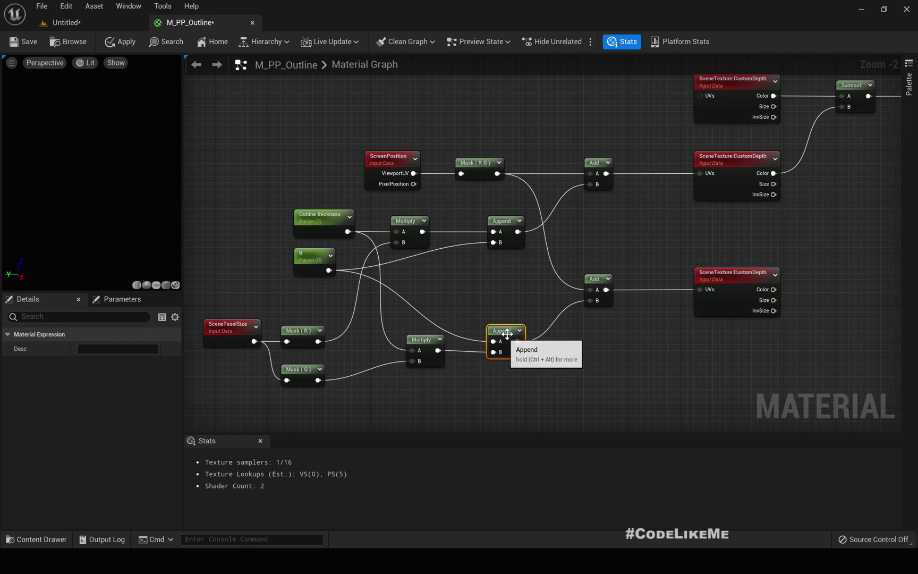
right_click_drag(621, 336, 578, 352)
scroll(568, 341, "down", 1)
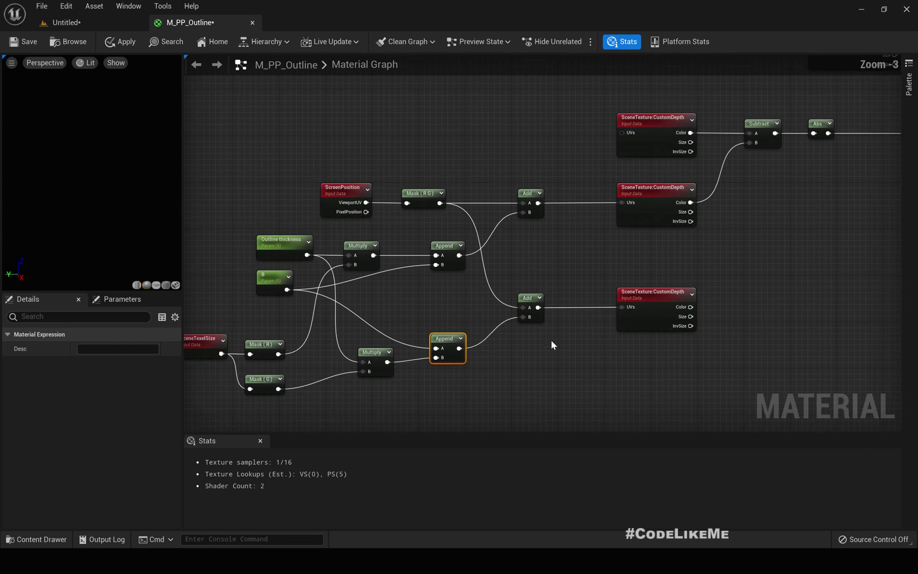
right_click_drag(751, 311, 625, 324)
Copy Subtract and Abs, wire both CustomDepth Colors in, and feed Abs into Divide's B
left_click_drag(711, 173, 637, 141)
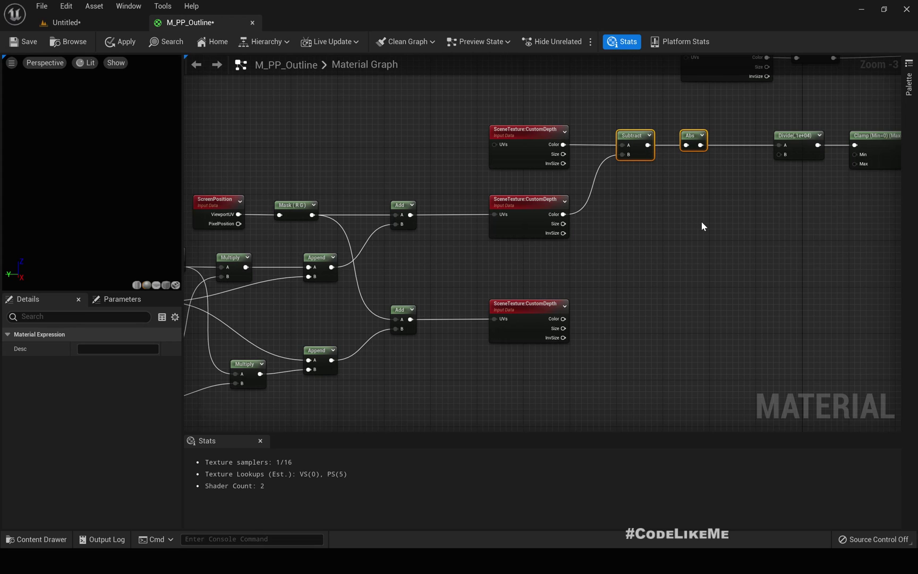
key("ctrl+c")
key("ctrl+v")
left_click_drag(698, 243, 642, 315)
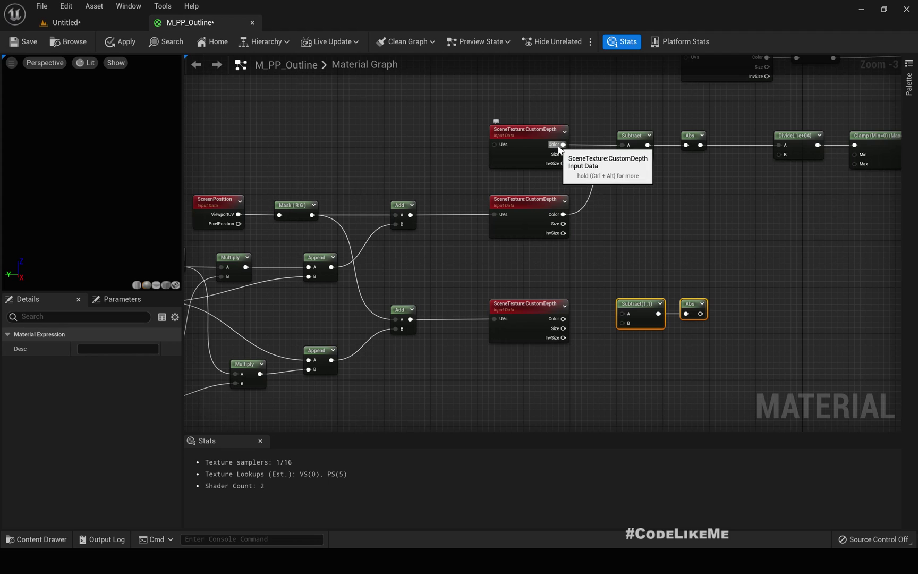
left_click_drag(563, 145, 628, 317)
left_click(632, 271)
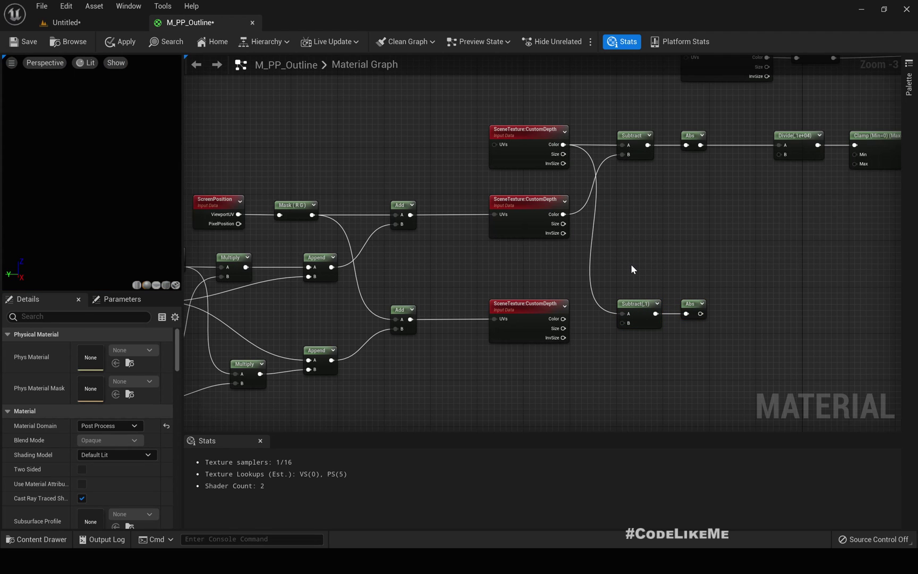
left_click_drag(563, 319, 621, 323)
right_click_drag(711, 311, 588, 340)
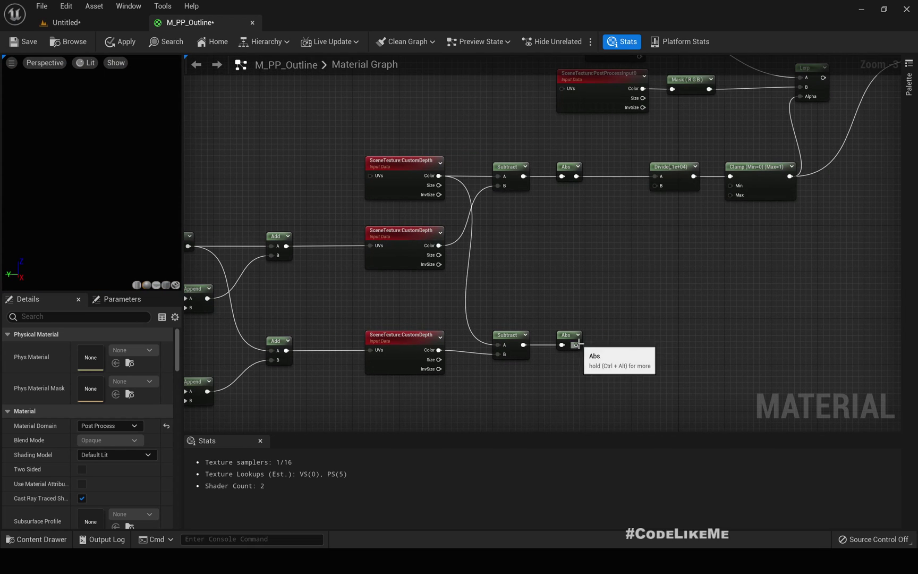
left_click_drag(576, 345, 657, 178)
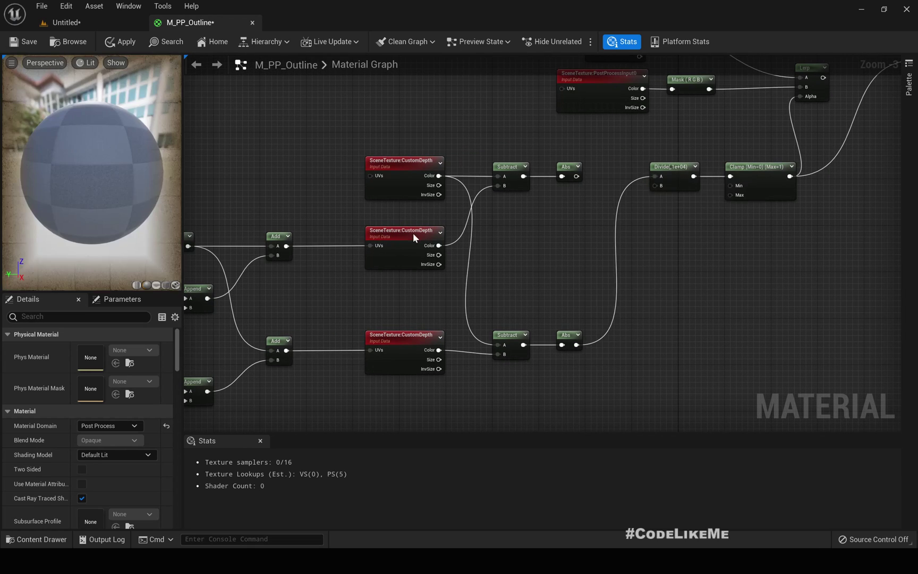
left_click(94, 23)
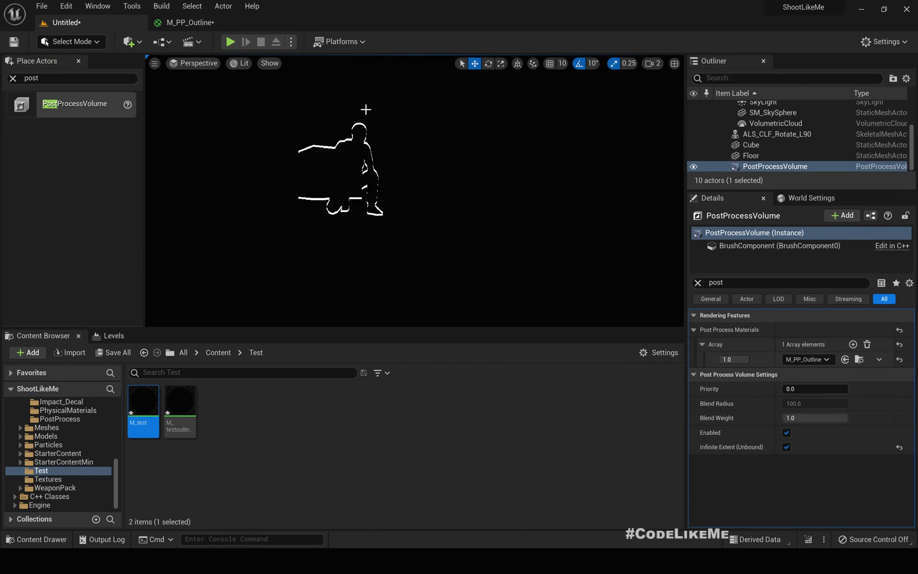
Turn the level camera to inspect the white outlines on the cube
right_click_drag(292, 158, 292, 158)
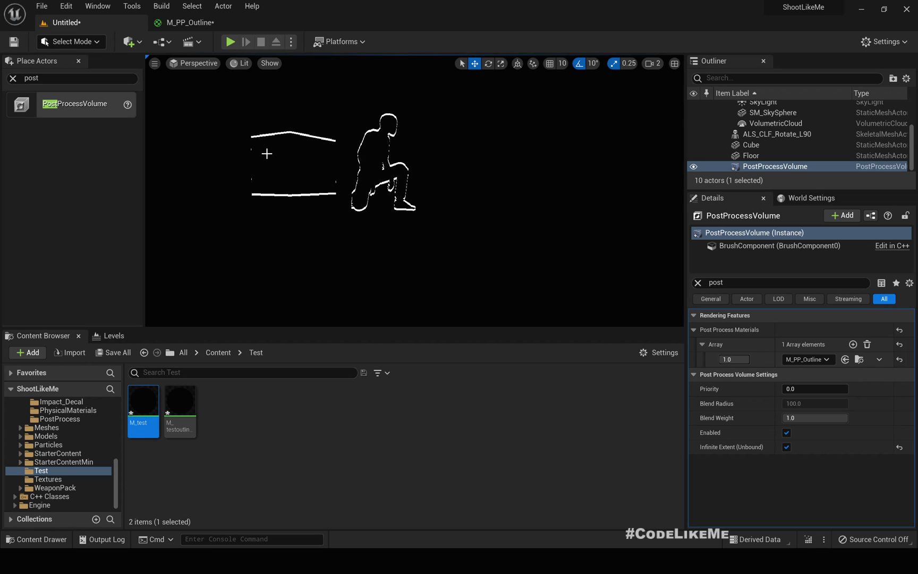
mouse_move(291, 170)
right_mouse_down()
mouse_move(319, 171)
mouse_move(303, 170)
mouse_move(301, 153)
right_mouse_up()
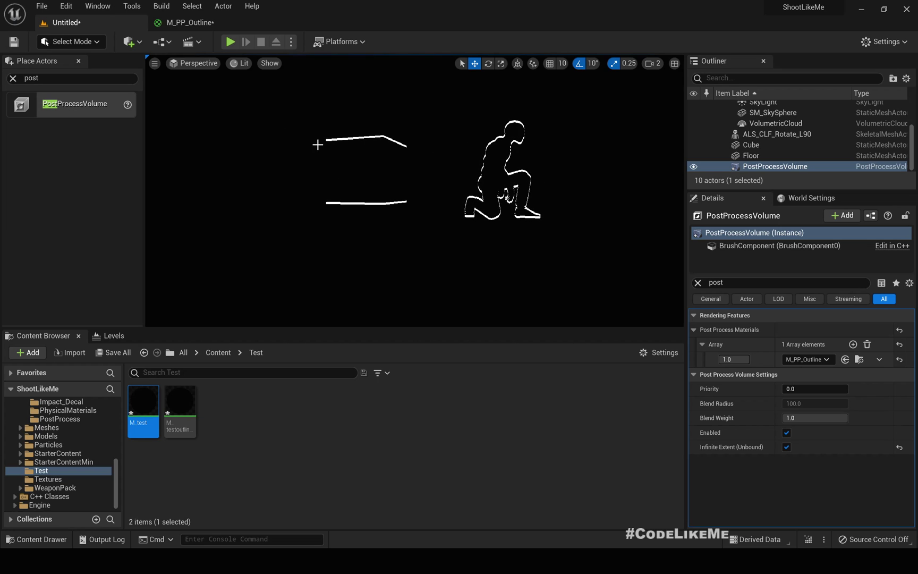
right_click_drag(447, 150, 436, 153)
Sum the top and bottom Abs outputs with an Add node placed before Divide
left_click(243, 24)
right_click_drag(333, 74, 248, 79)
left_click_drag(491, 177, 517, 214)
type("add")
key("Return")
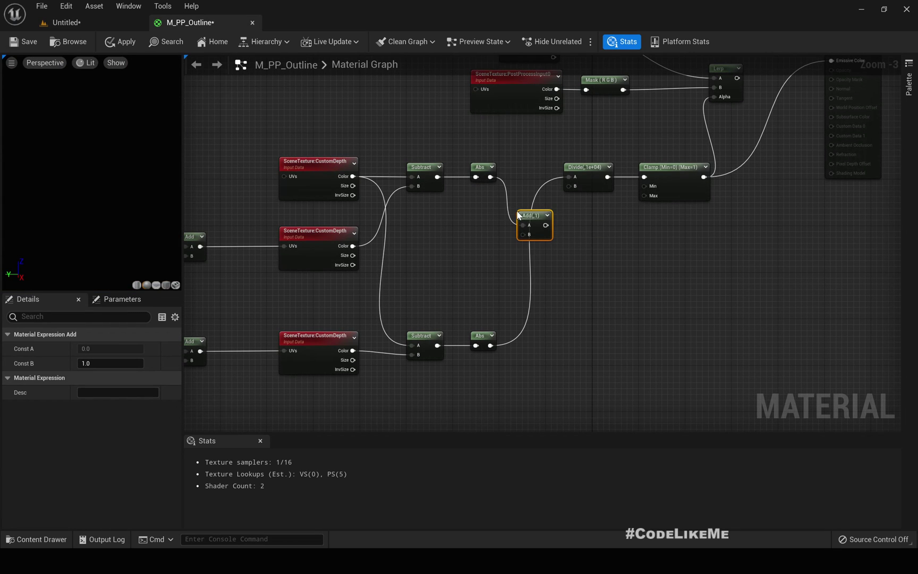
left_click_drag(491, 346, 569, 176)
left_click_drag(529, 218, 528, 170)
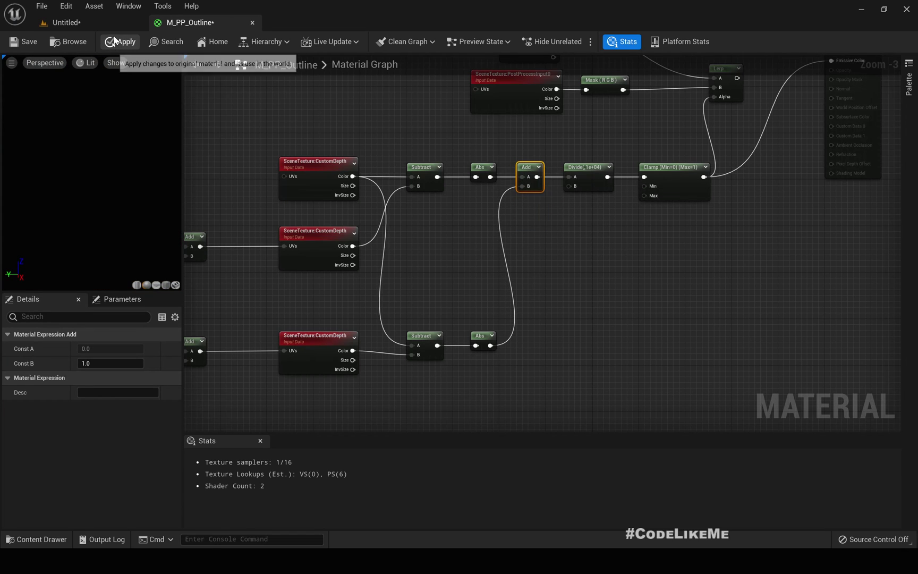
left_click(96, 23)
mouse_move(488, 242)
right_mouse_down()
mouse_move(457, 246)
mouse_move(486, 226)
mouse_move(503, 239)
right_mouse_up()
left_click(187, 23)
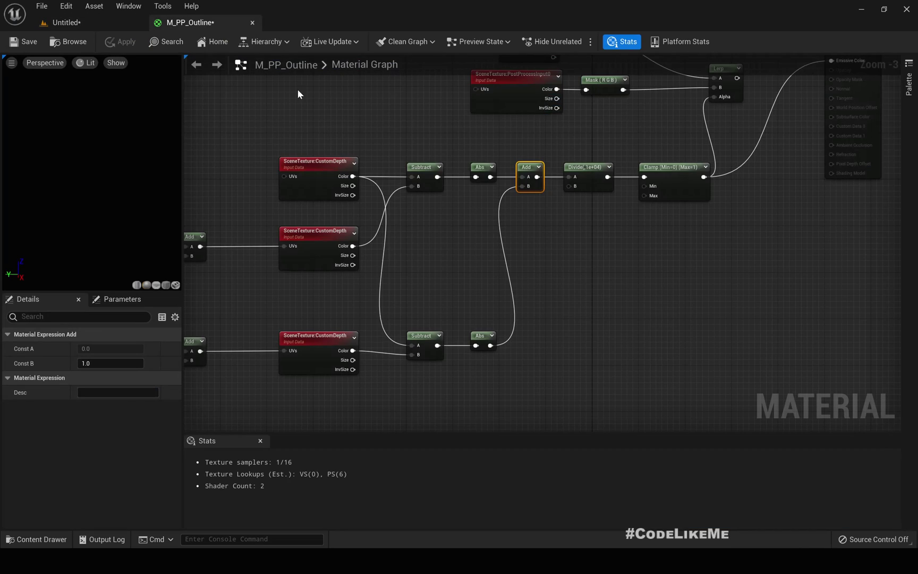
Connect the Lerp result to Emissive Color and apply the material
right_click_drag(672, 254, 587, 361)
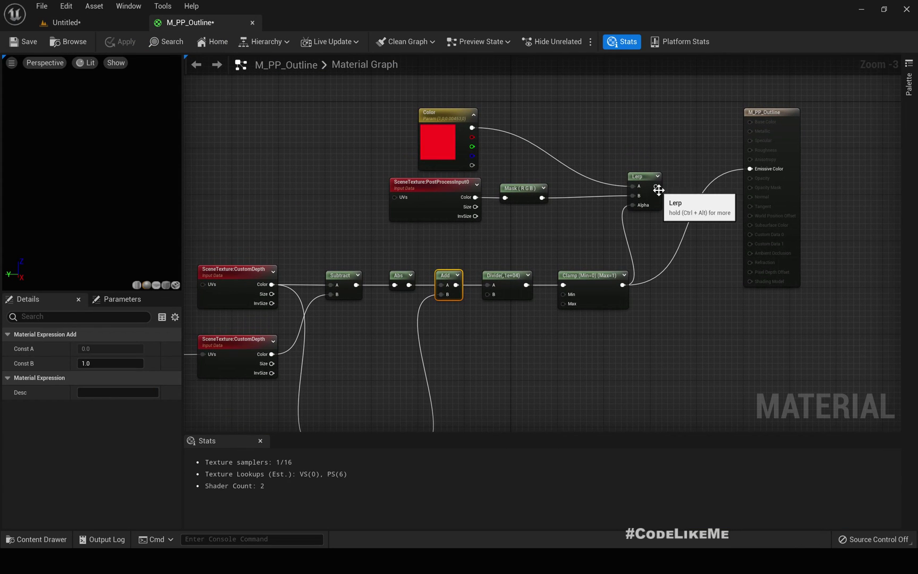
left_click_drag(656, 186, 759, 169)
left_click_drag(644, 180, 648, 164)
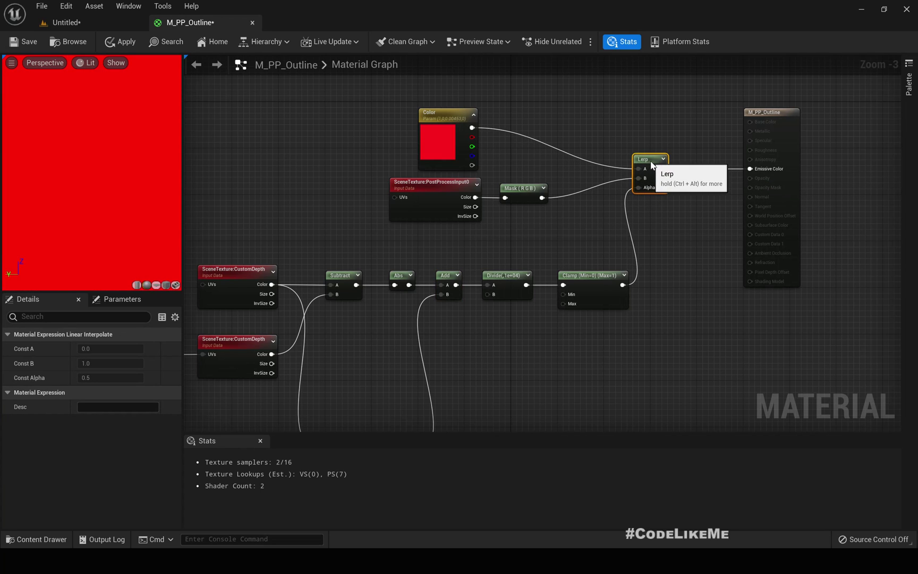
left_click(115, 42)
left_click(75, 22)
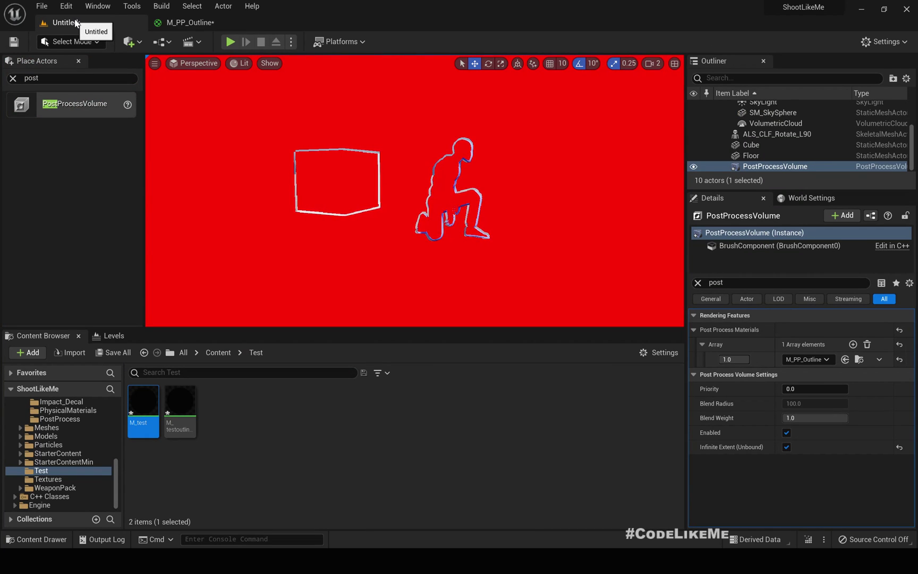
Swap Lerp's inputs so scene colour is on A and red Color on B
left_click(197, 23)
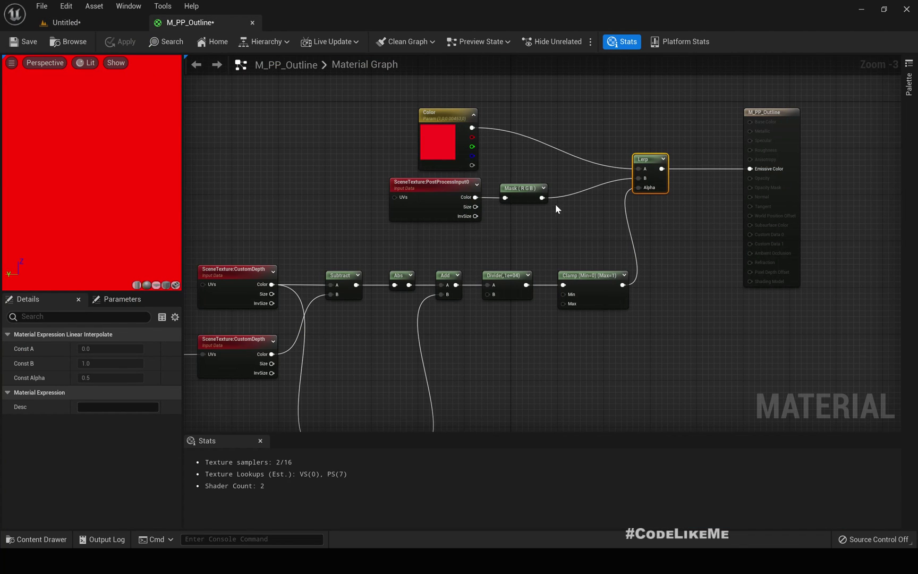
left_click_drag(447, 189, 434, 83)
left_click_drag(438, 144, 530, 93)
left_click(104, 27)
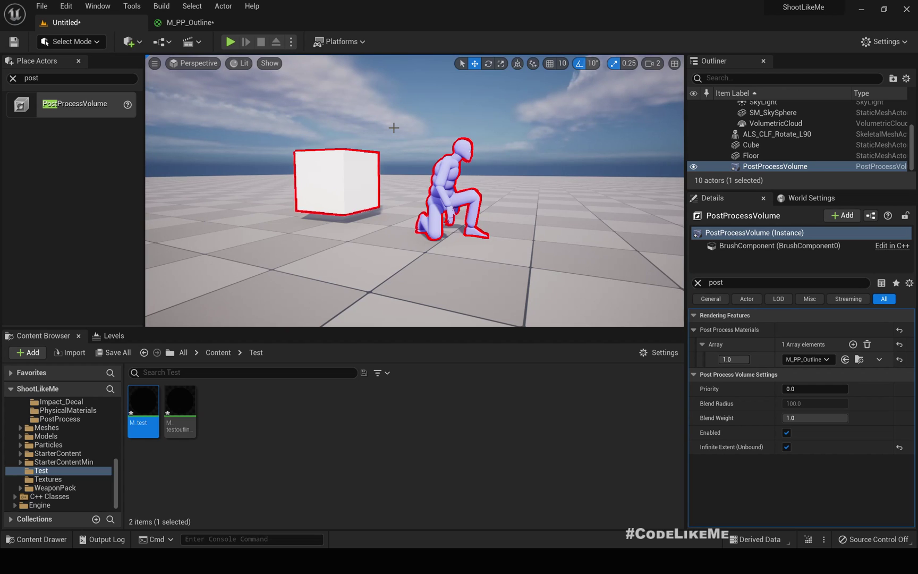
Toggle the level viewport in and out of immersive full screen (F11)
key("F11")
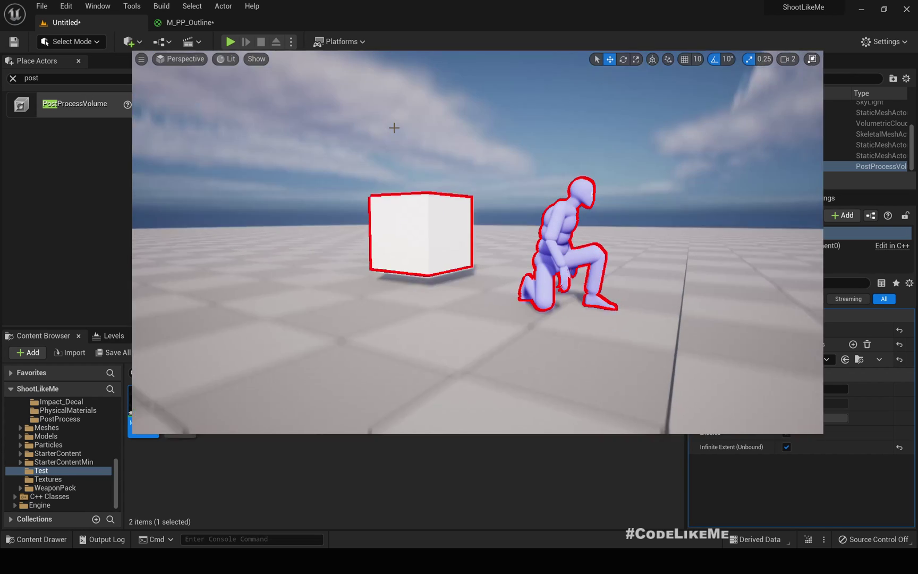
key("F11")
key("F11")
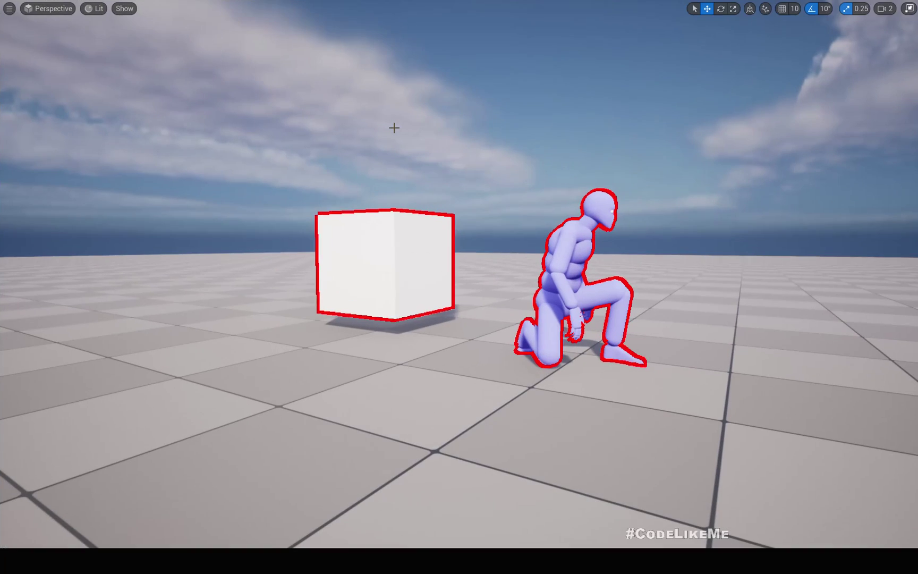
key("F11")
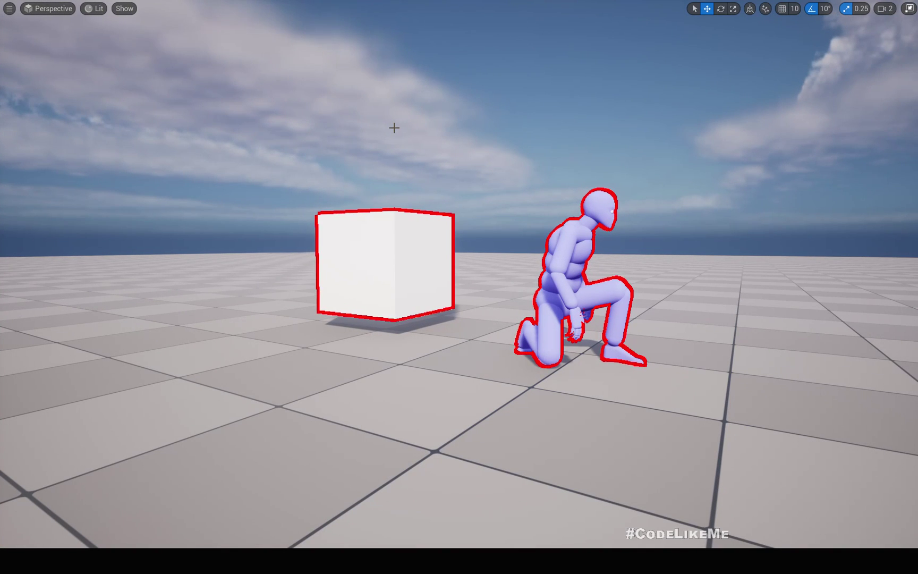
key("F11")
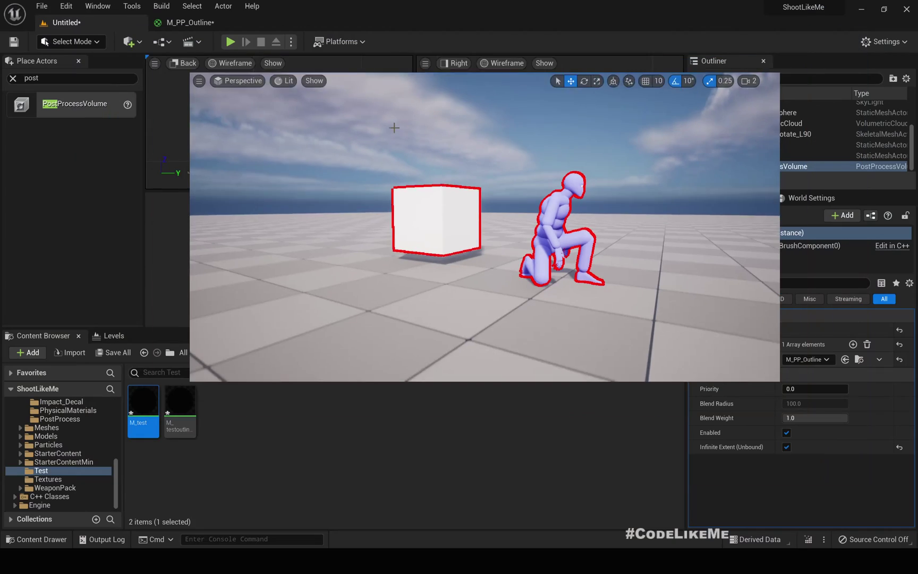
Set the Outline thickness parameter's default value to 2
left_click(198, 25)
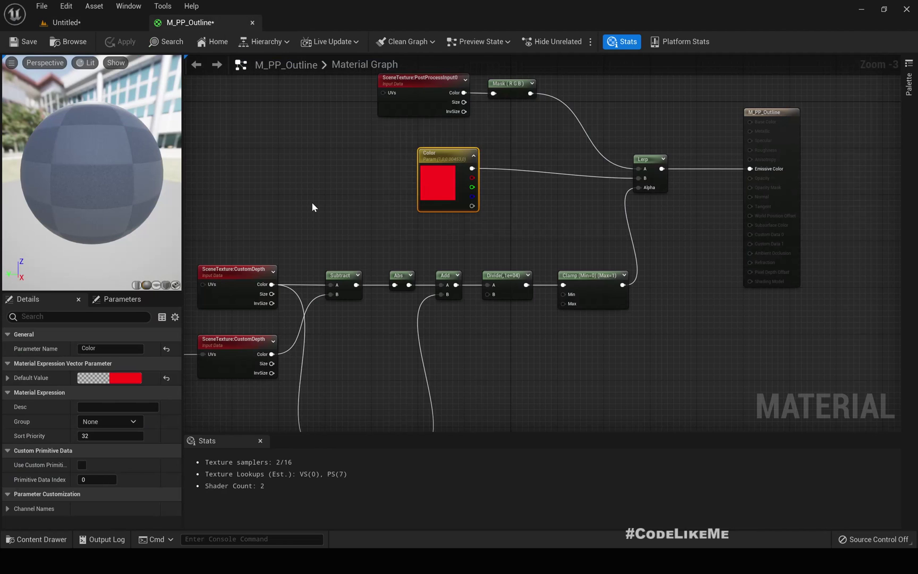
right_click_drag(312, 202, 529, 141)
scroll(419, 252, "down", 2)
scroll(419, 249, "up", 2)
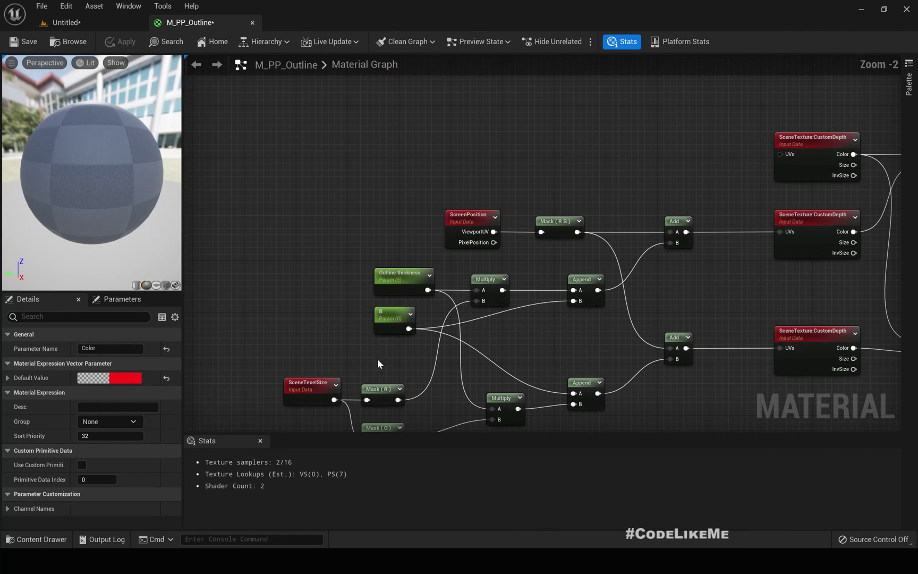
double_click(415, 289)
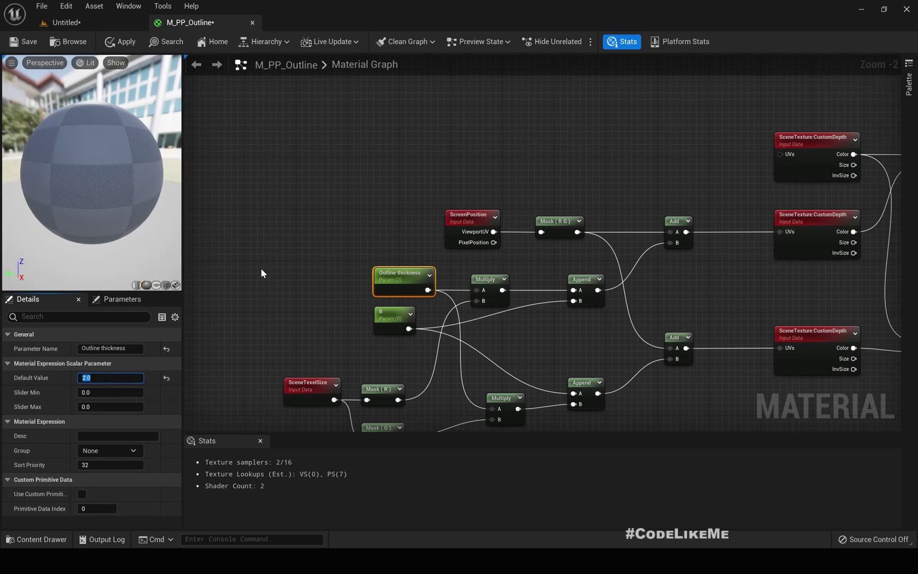
left_click(101, 22)
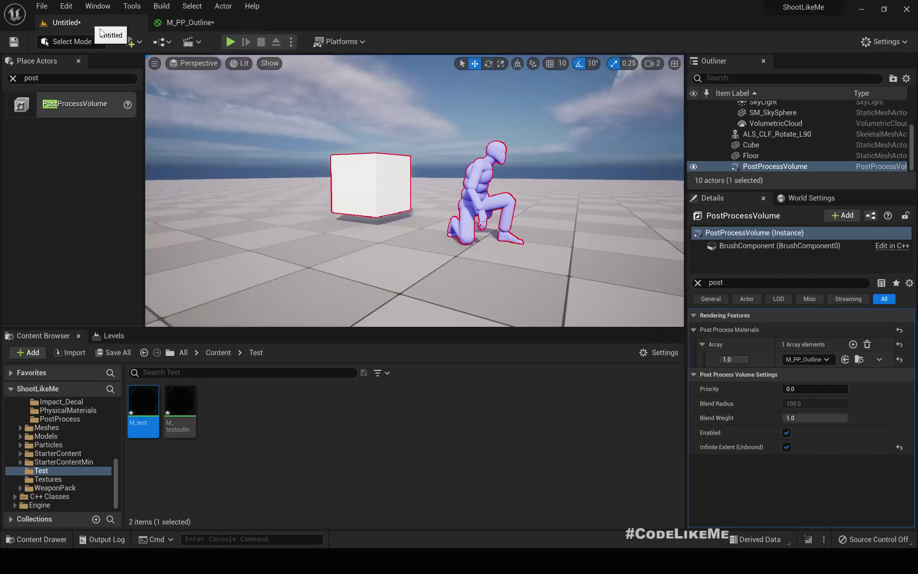
Inspect the thinner red outlines on the cube and mannequin in full-screen view
mouse_move(430, 143)
right_mouse_down()
mouse_move(420, 145)
mouse_move(423, 138)
right_mouse_up()
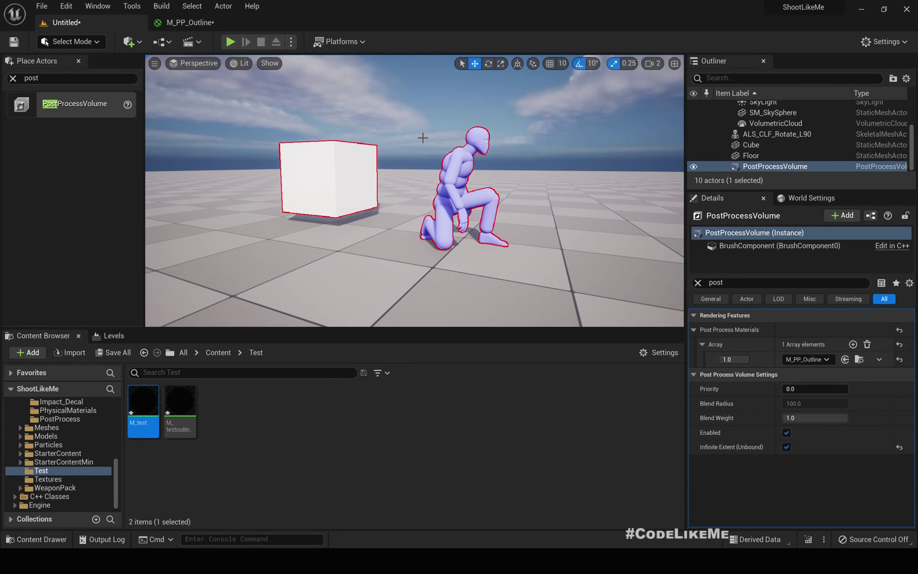
key("F11")
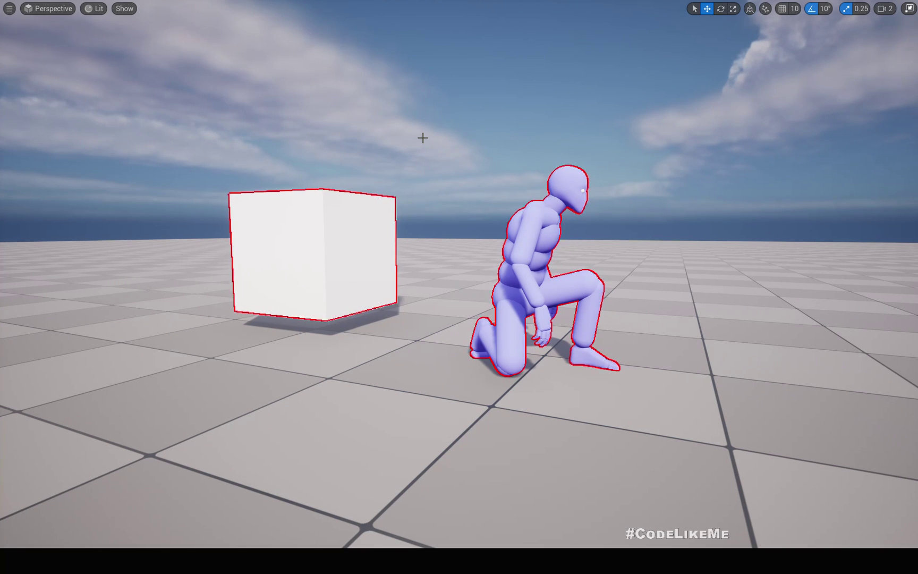
mouse_move(423, 138)
right_mouse_down()
mouse_move(423, 149)
mouse_move(437, 137)
right_mouse_up()
scroll(434, 143, "down", 3)
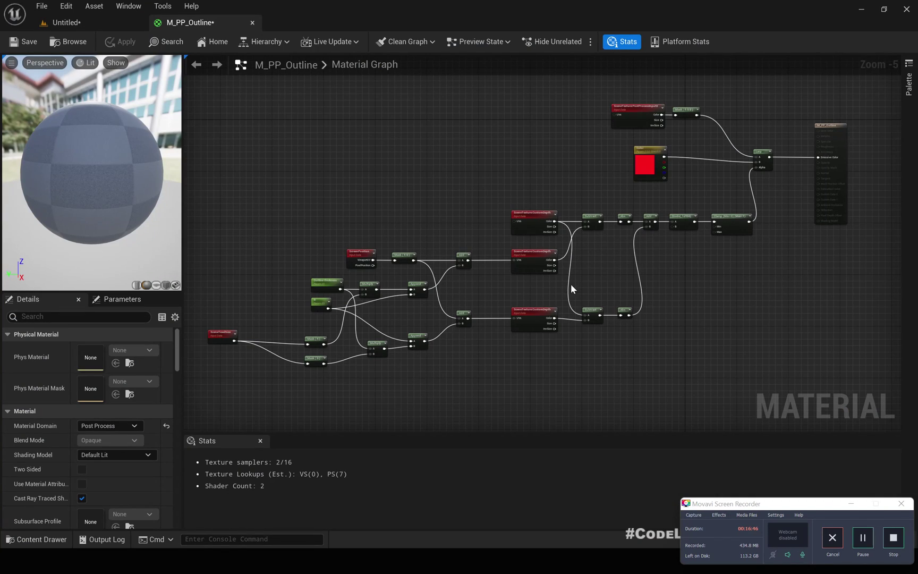
scroll(702, 323, "up", 2)
right_click_drag(478, 324, 861, 305)
right_click_drag(876, 159, 678, 150)
Scroll the Patreon feed down to older posts like NPC AI Patrol Wait Time (ALS #85)
left_click(894, 536)
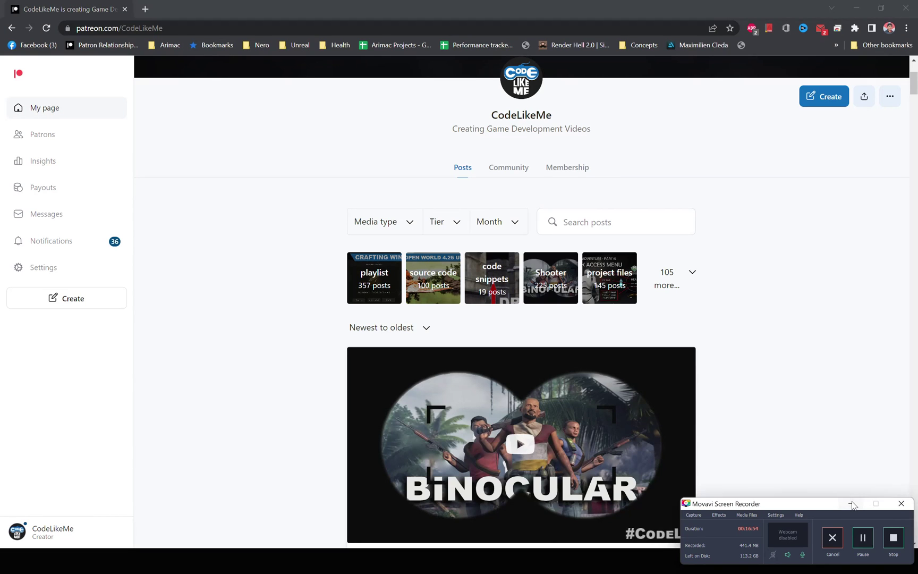
scroll(822, 360, "down", 8)
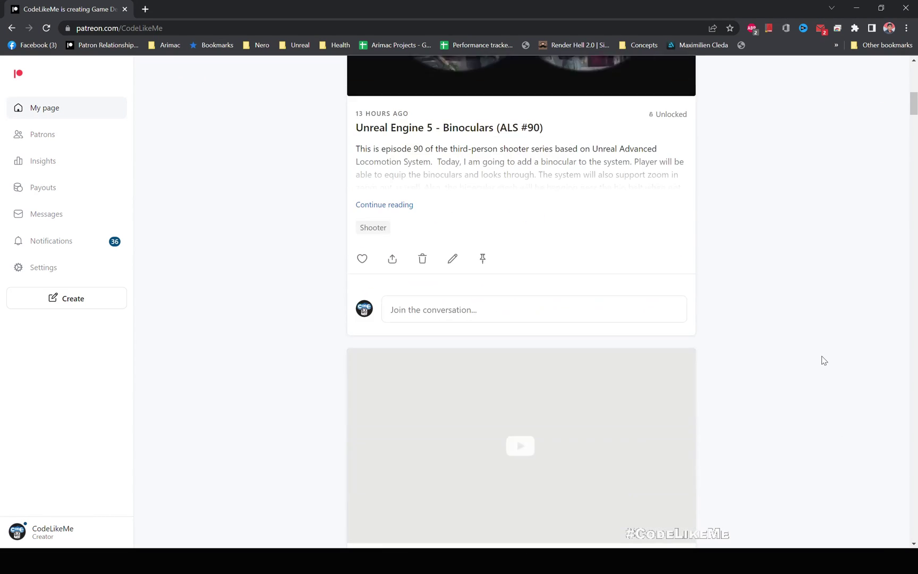
scroll(823, 361, "down", 10)
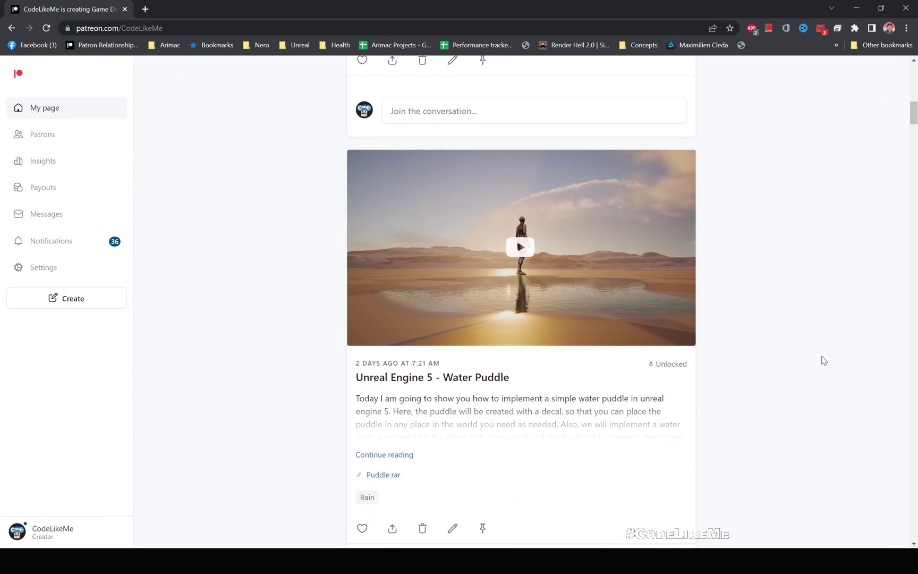
scroll(823, 360, "down", 10)
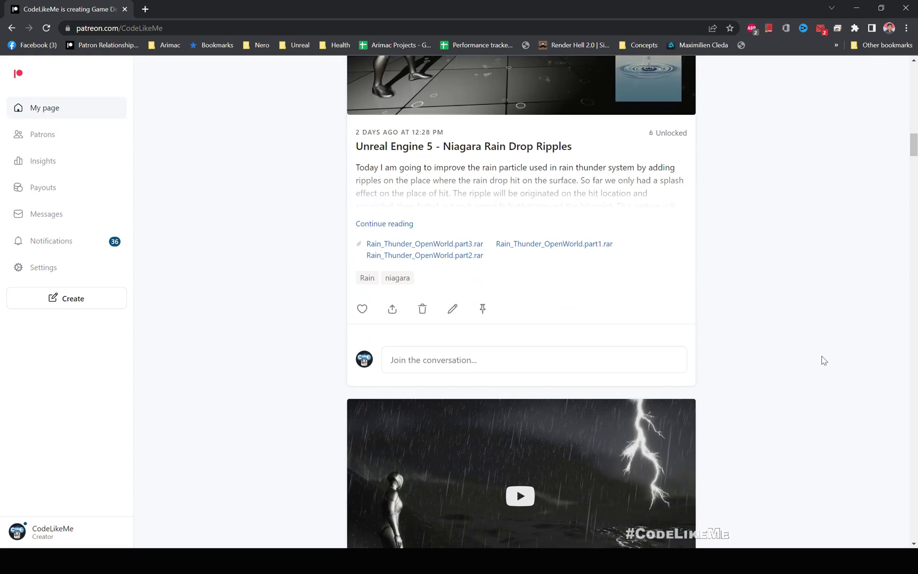
scroll(819, 359, "down", 15)
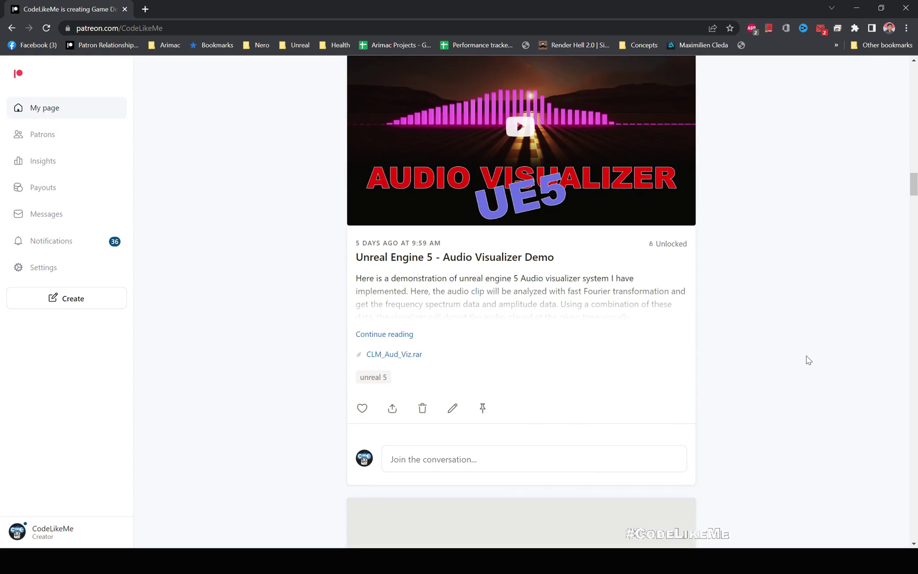
scroll(802, 357, "down", 15)
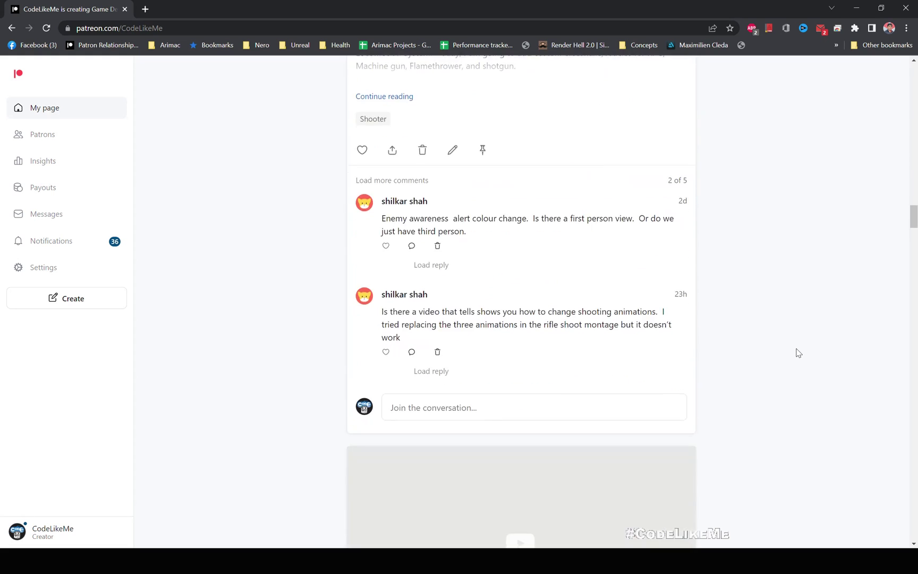
scroll(797, 353, "down", 15)
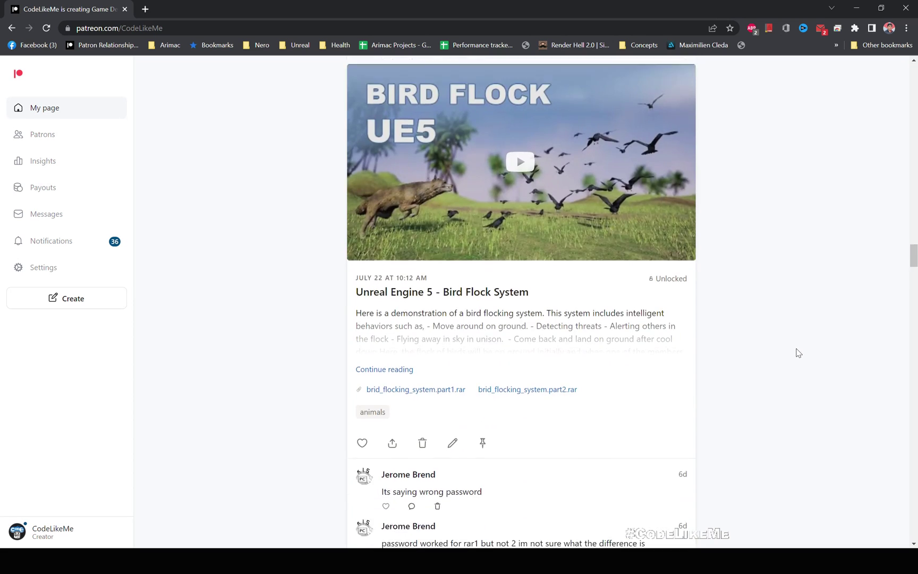
scroll(797, 353, "down", 15)
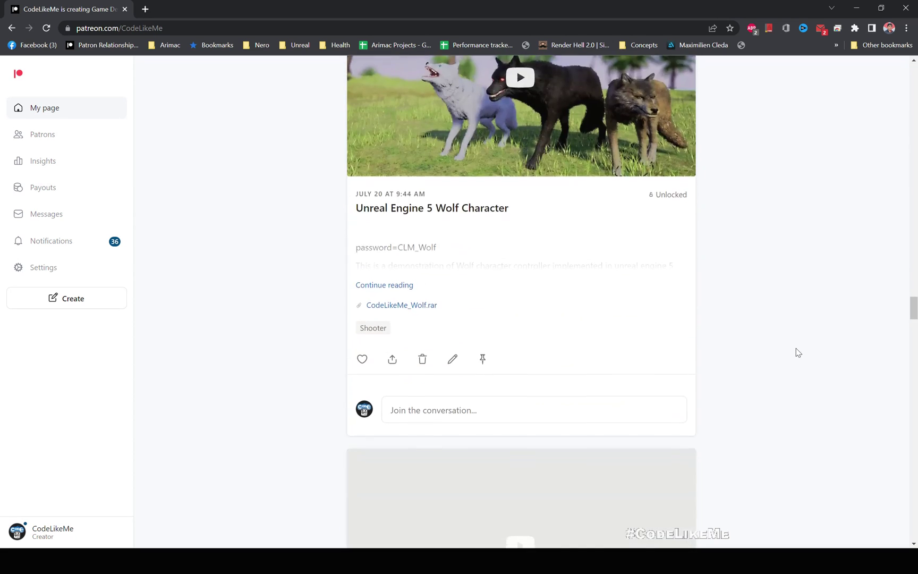
scroll(797, 353, "down", 15)
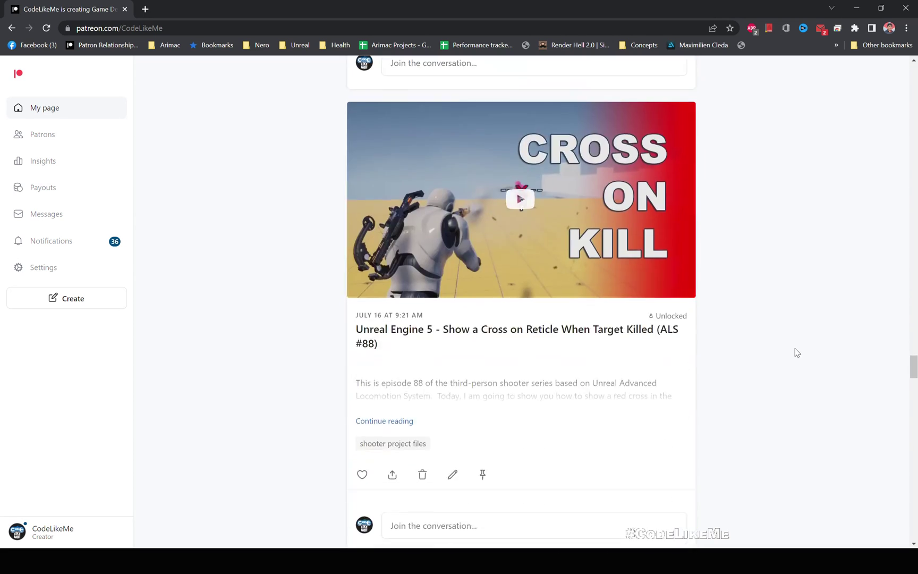
scroll(797, 353, "down", 15)
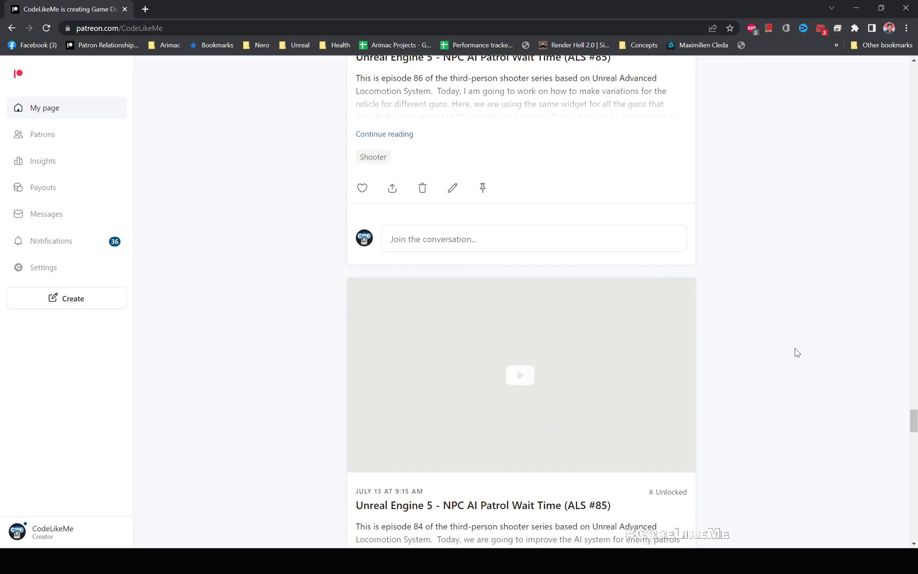